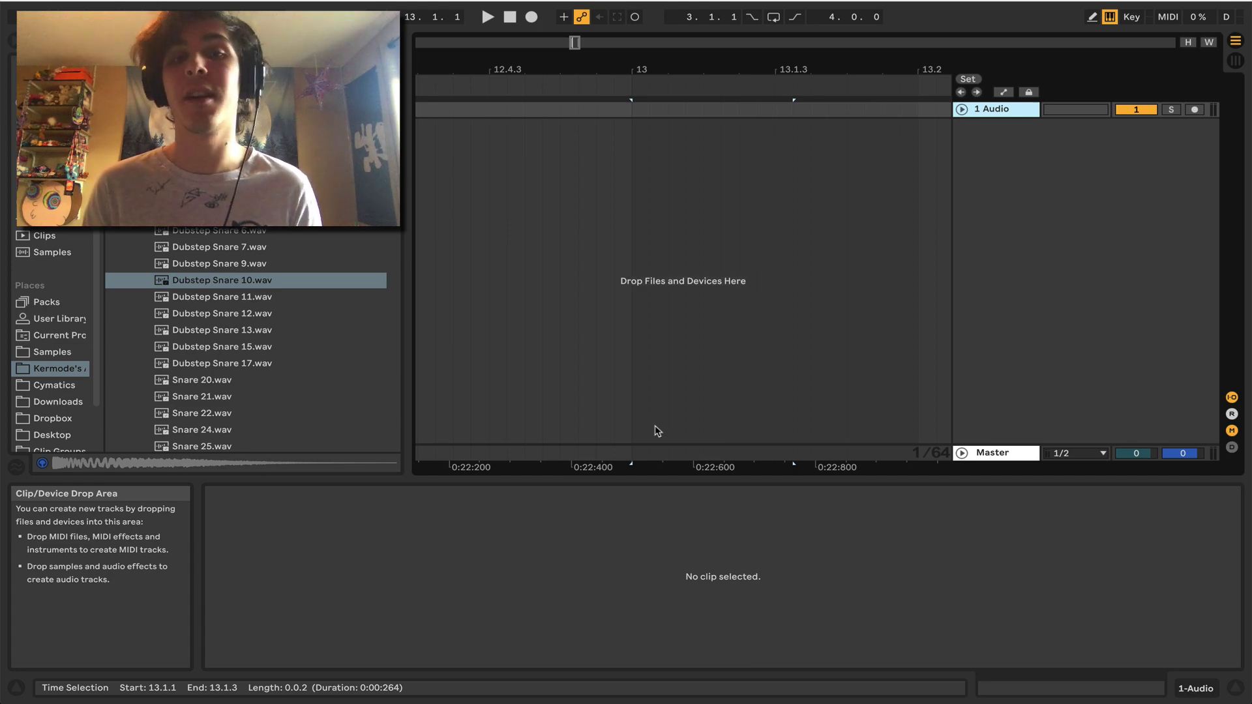
Paste the copied 02 Five Fingers Deep kick clip at 1.2.1 on the 01 Duddley Stomp track
left_click(509, 156)
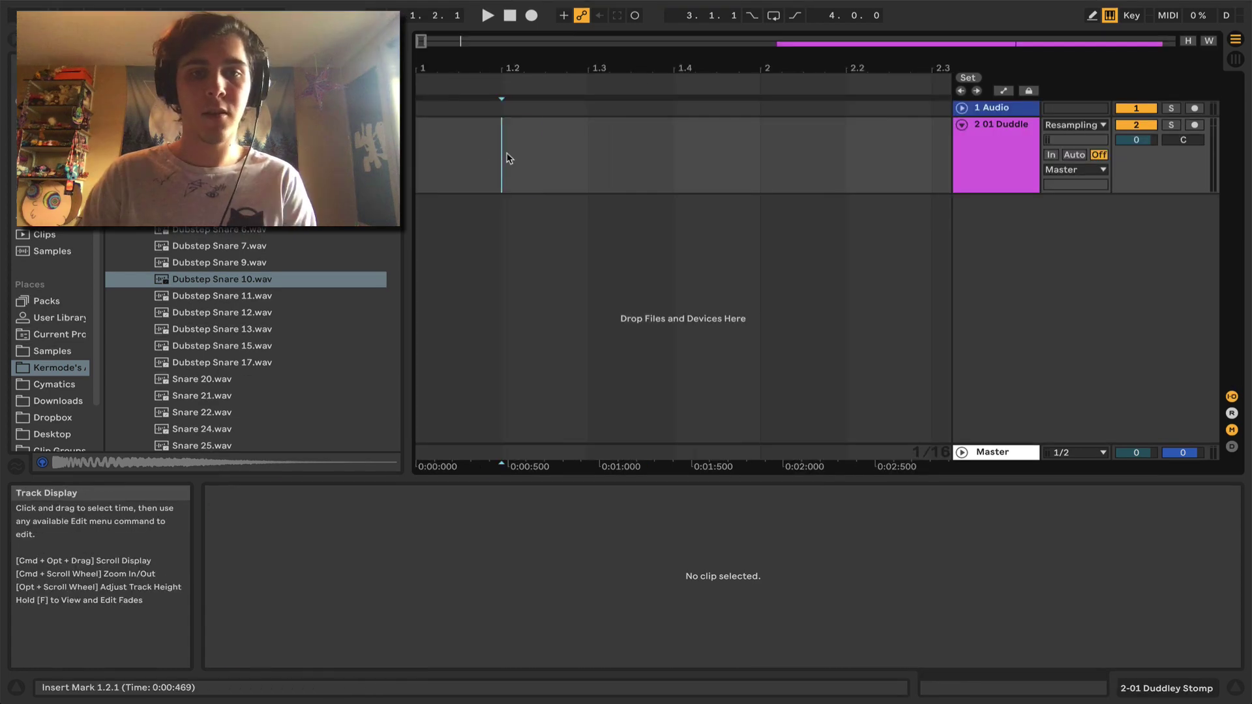
key("super+v")
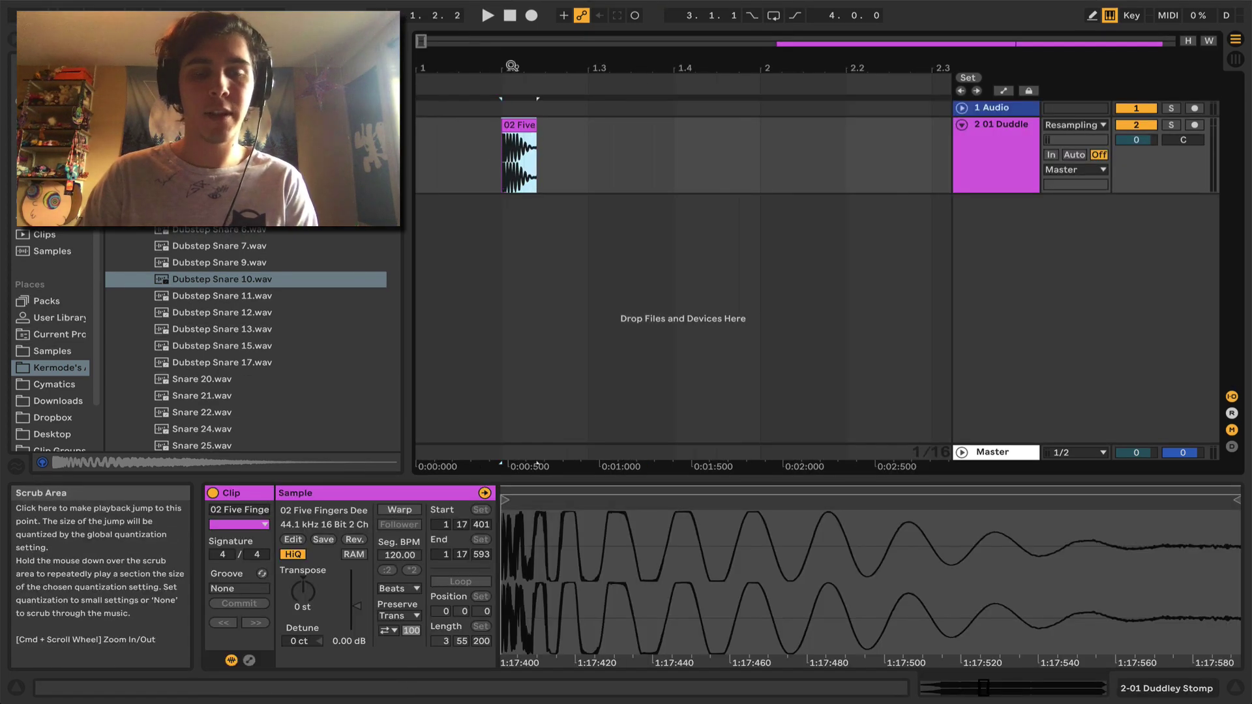
left_click_drag(511, 69, 555, 132)
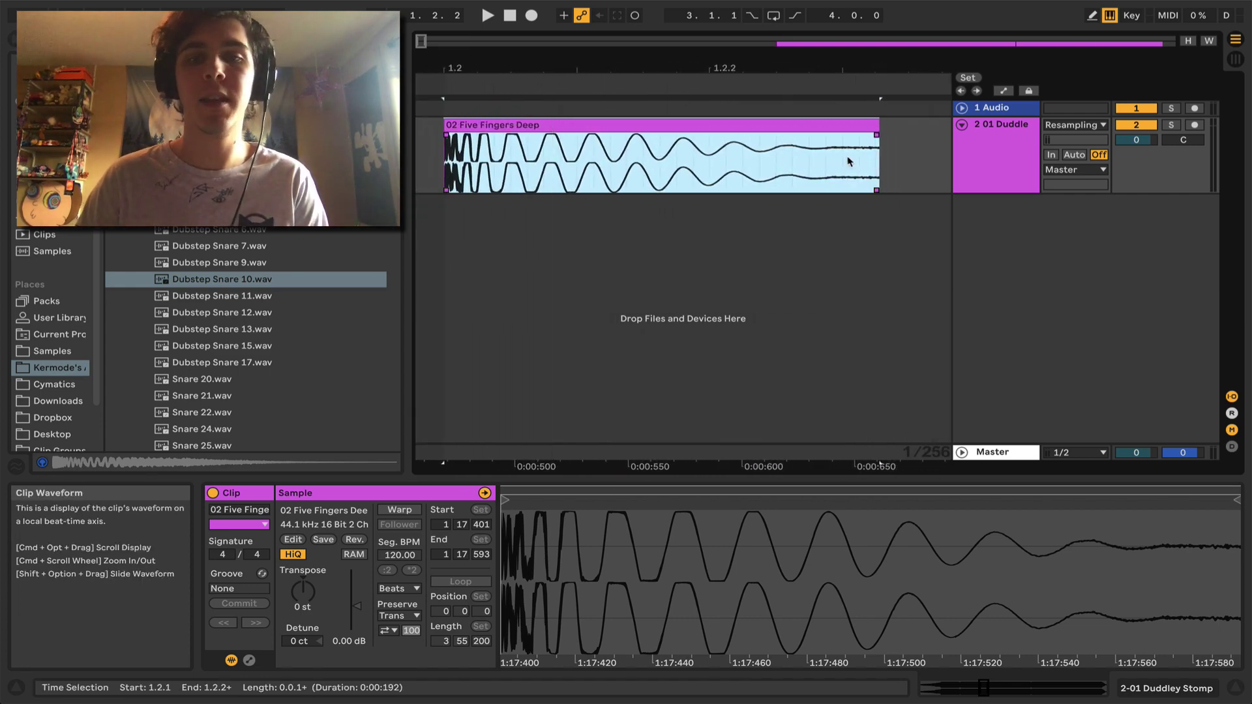
Trim the pasted clip's end to 1.17.563 and move its start marker to 1.17.400 at the kick's onset
left_click_drag(878, 124, 812, 124)
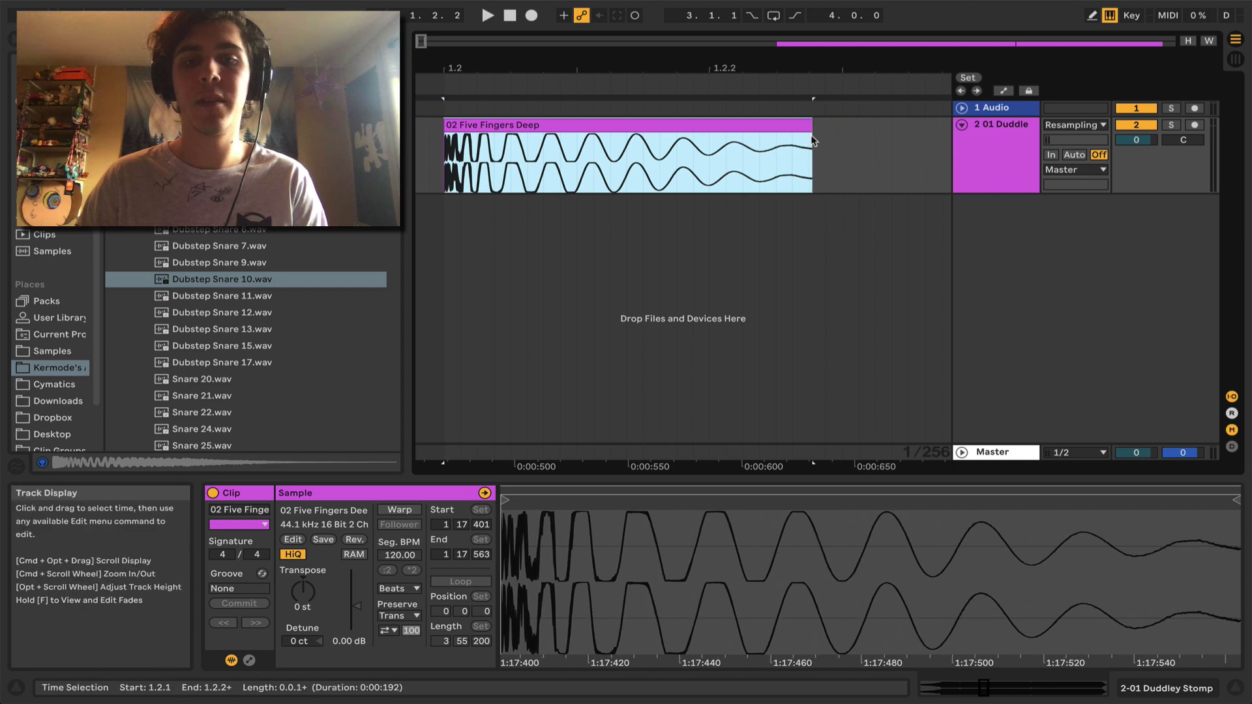
left_click_drag(506, 542, 848, 546)
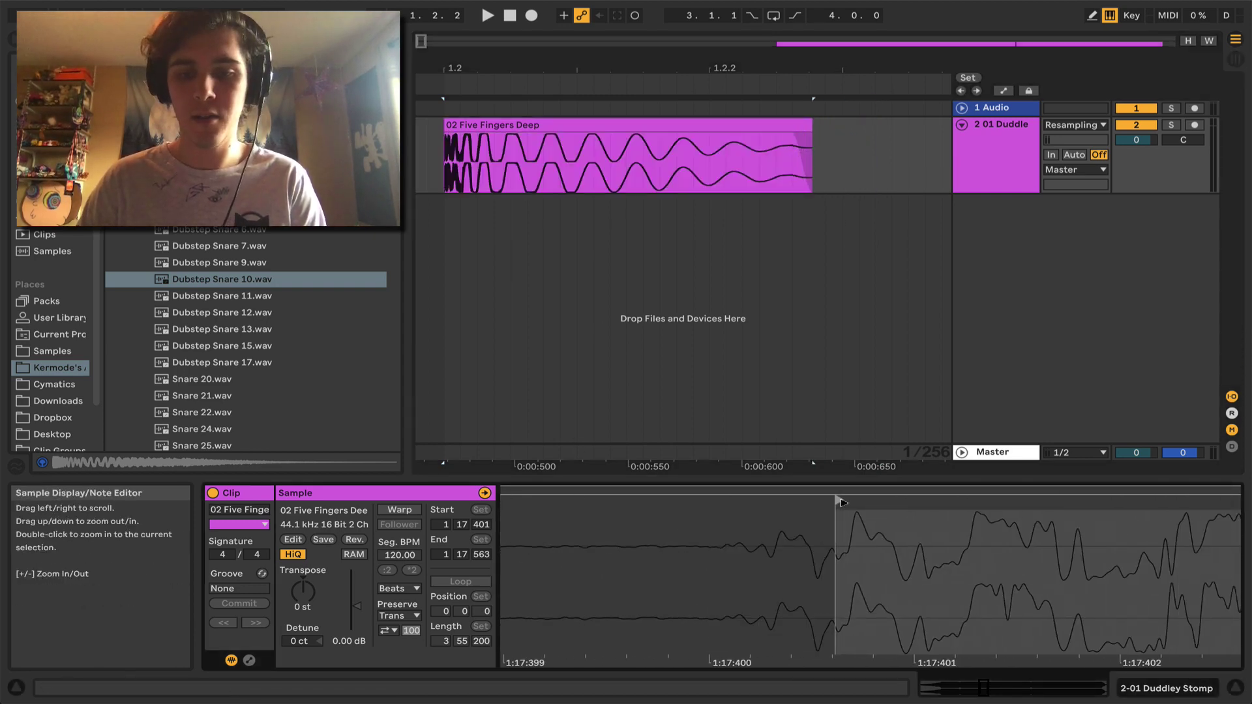
left_click_drag(838, 500, 712, 510)
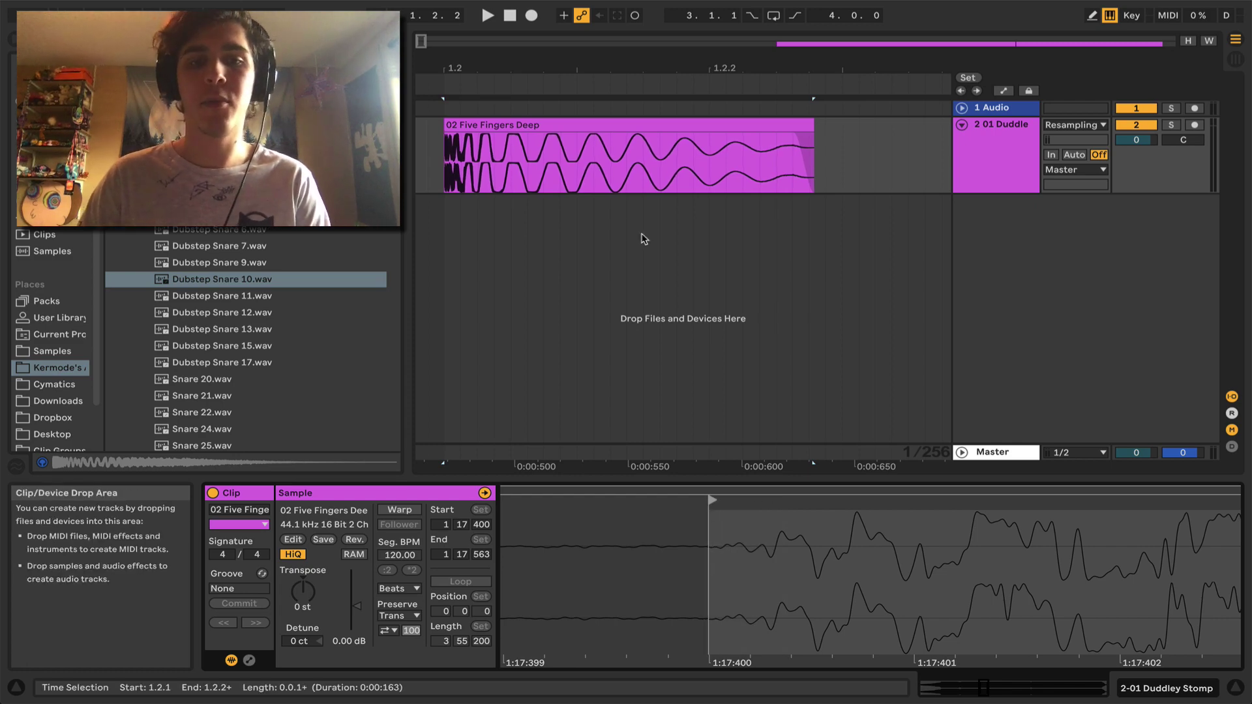
Play back the trimmed kick clip from its beginning several times
left_click(629, 135)
left_click(624, 122)
key("space")
key("space")
key("space")
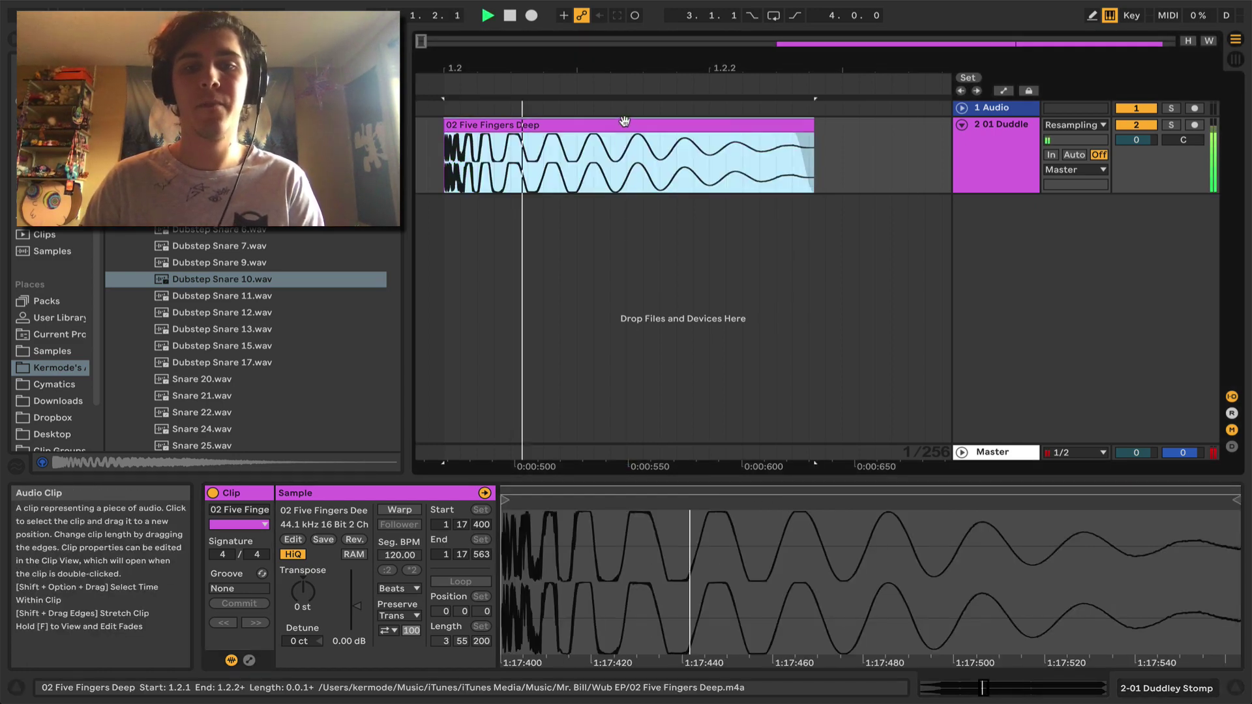
key("space")
Lengthen the kick clip's fade-out over its last third and play the clip to check it
left_click_drag(796, 135, 749, 137)
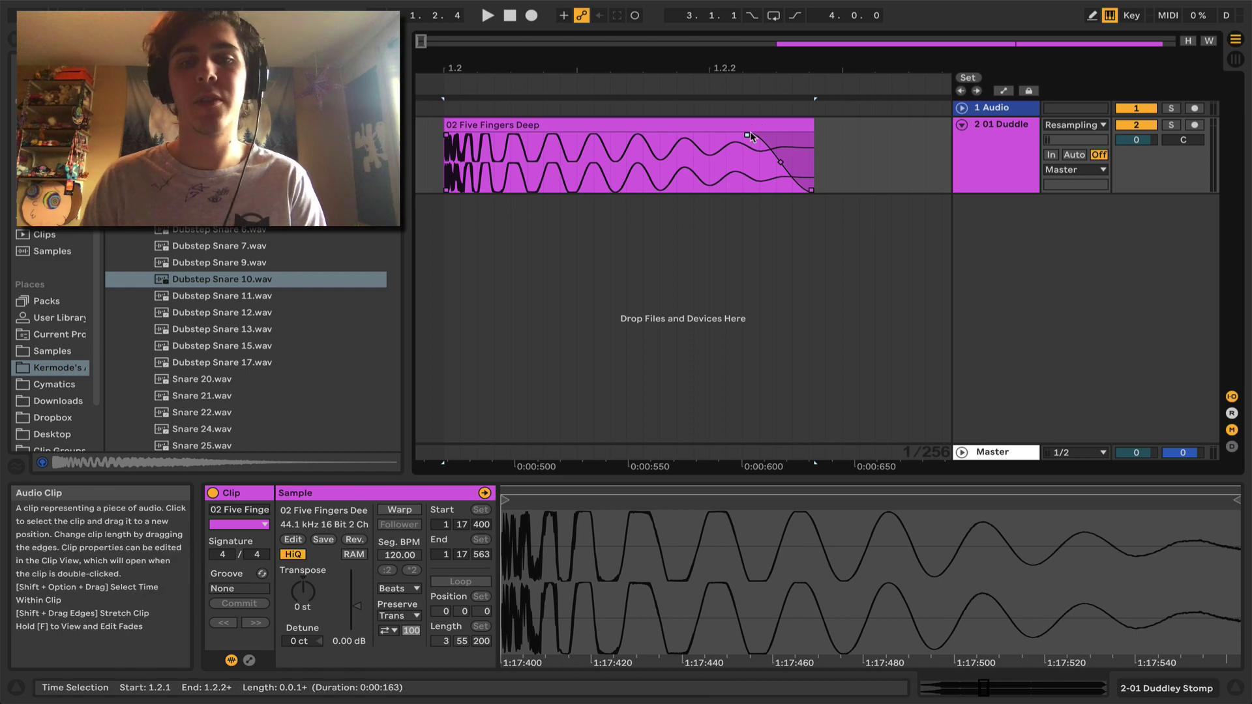
left_click(743, 127)
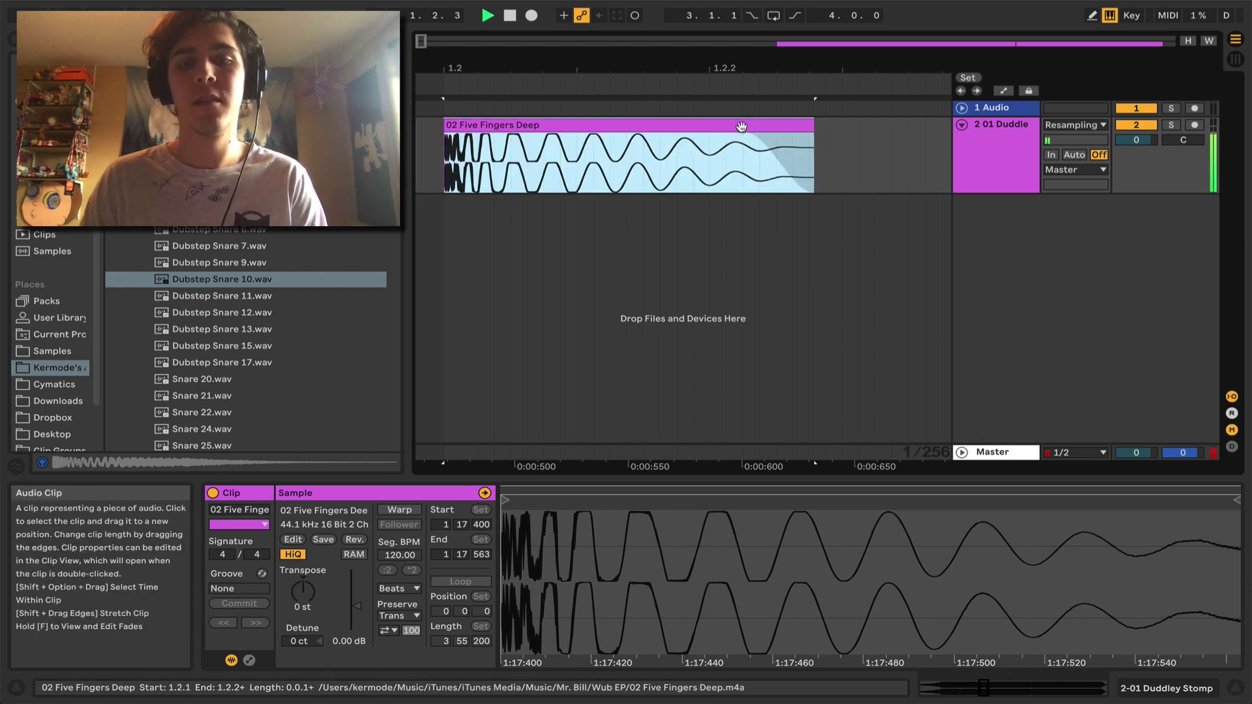
left_click_drag(745, 135, 673, 130)
key("space")
key("space")
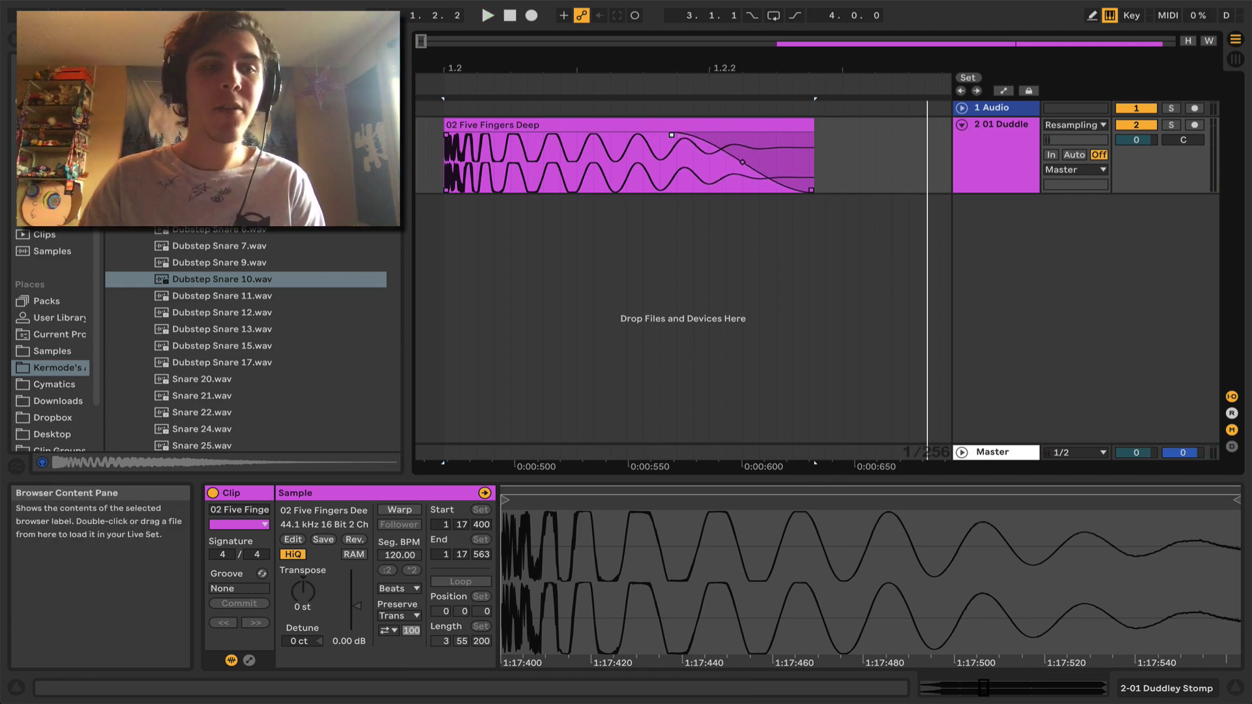
Play the kick through a Spectrum device with its range minimum set to -133, and delete the device
left_click(52, 167)
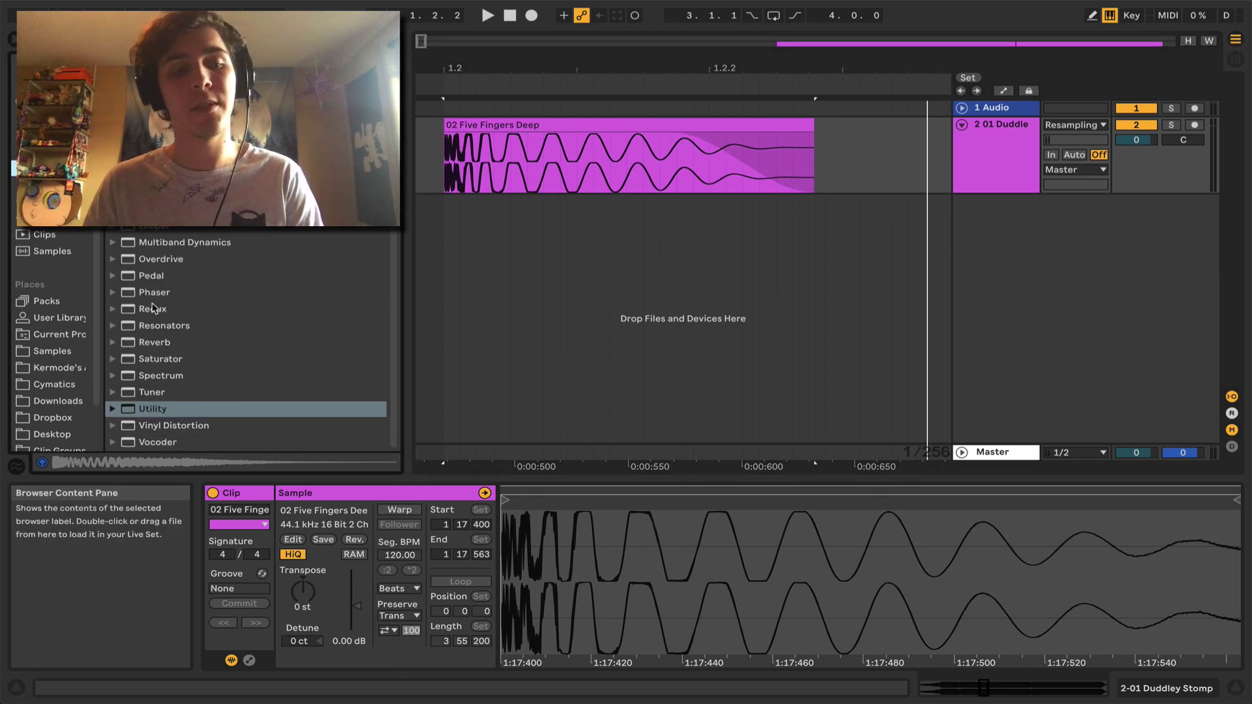
double_click(162, 377)
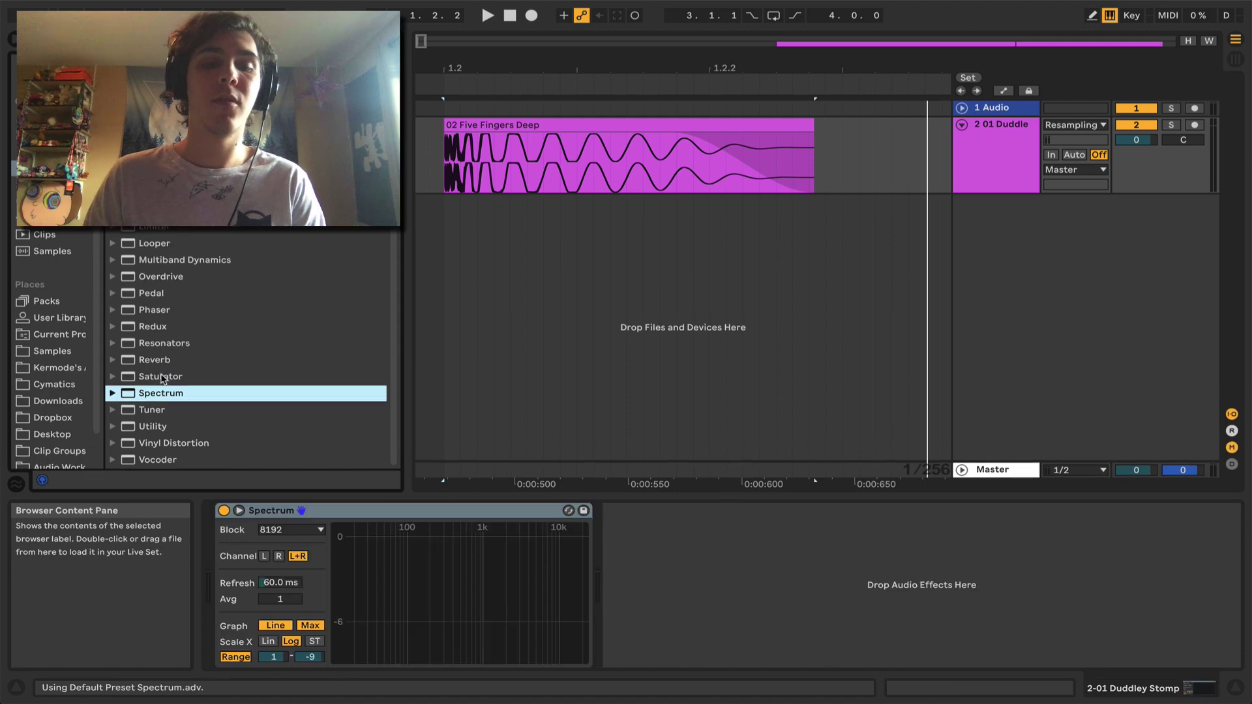
left_click_drag(310, 656, 310, 701)
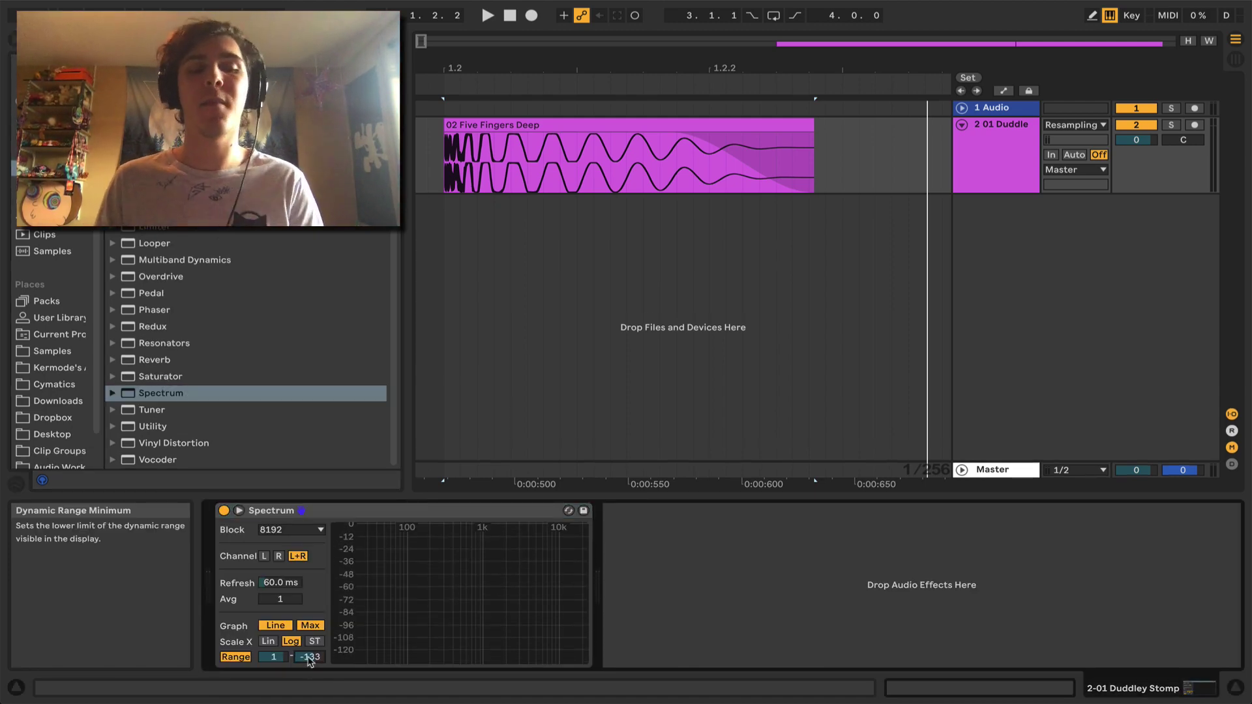
key("space")
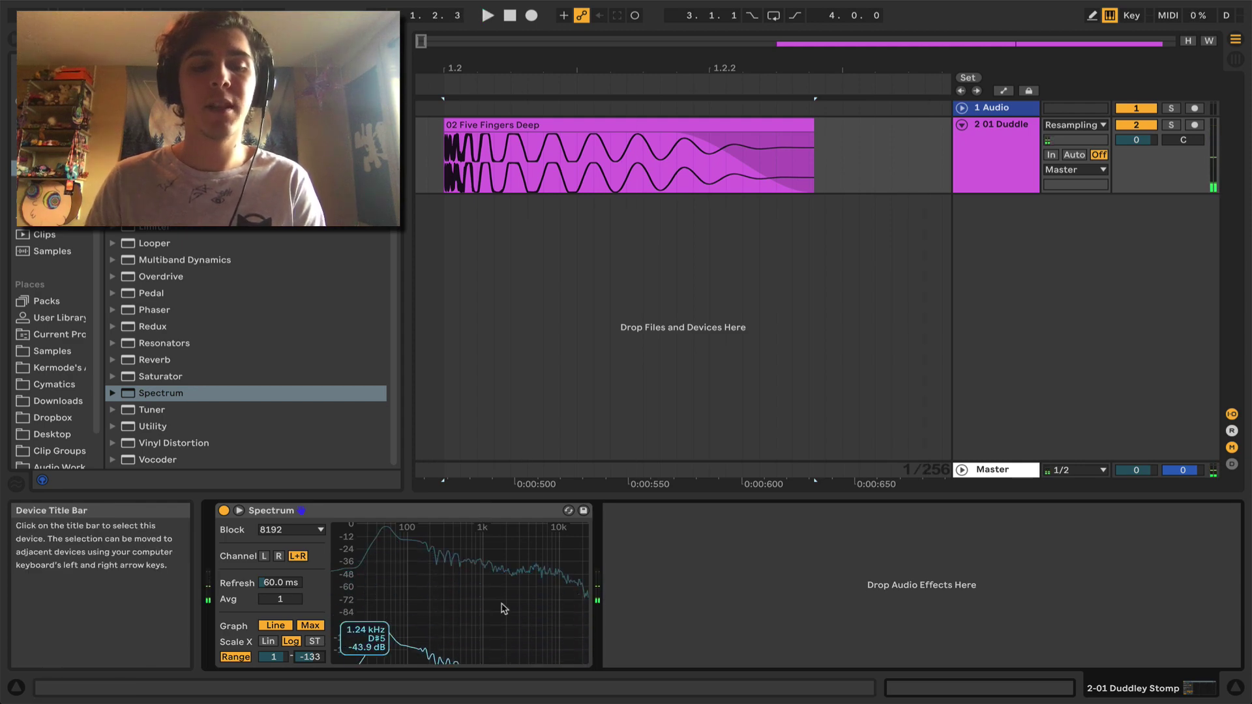
left_click(437, 507)
key("Delete")
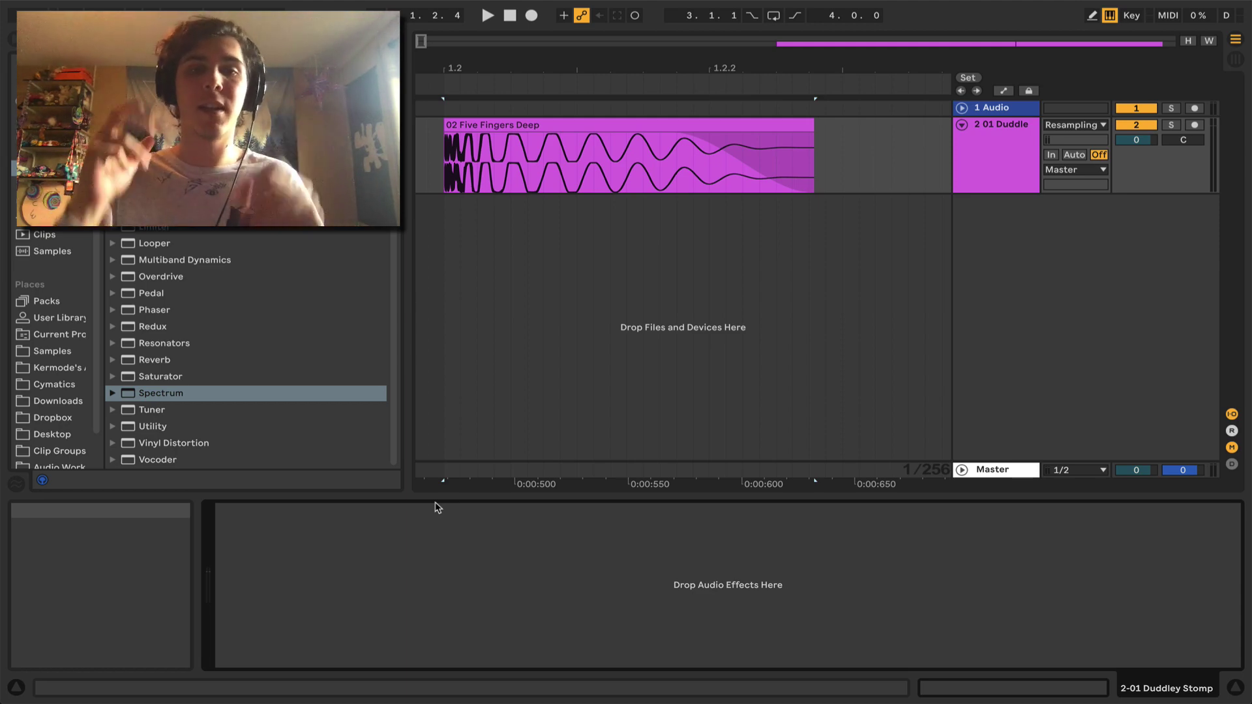
Add Multiband Dynamics to the kick's track and set its low-mid crossover to 200 Hz
left_click_drag(639, 483, 639, 450)
left_click_drag(639, 73, 641, 68)
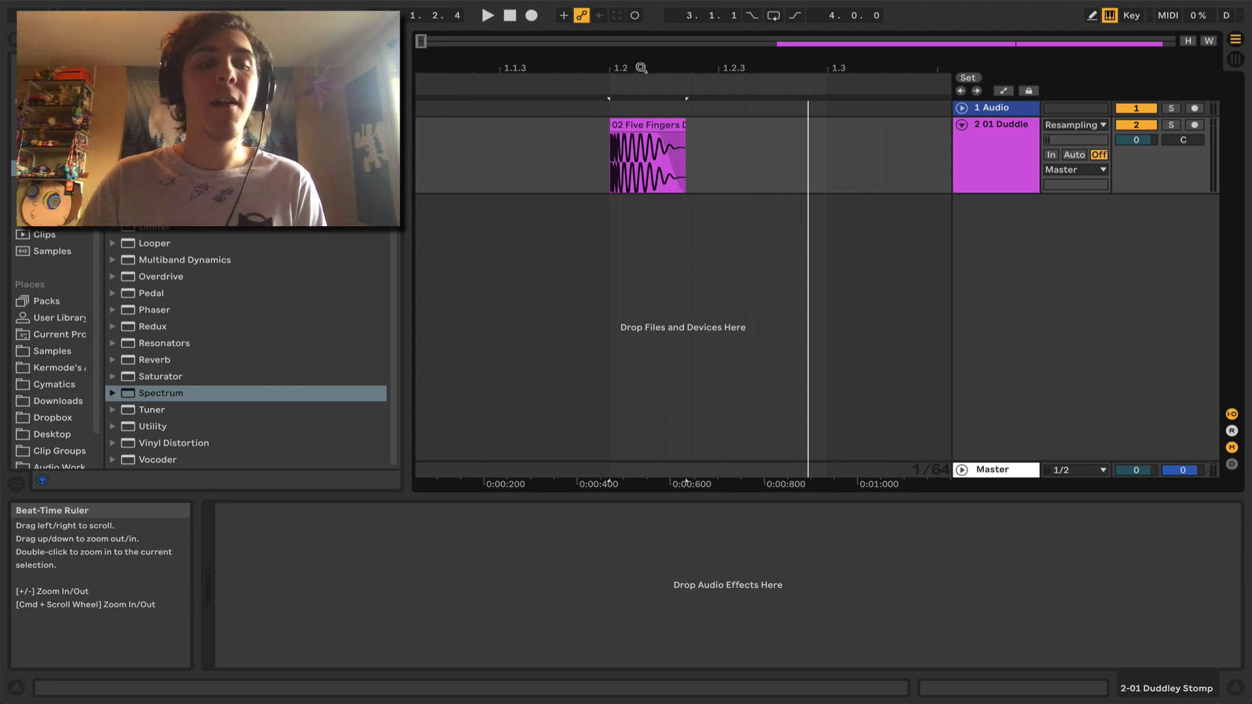
left_click_drag(209, 259, 609, 164)
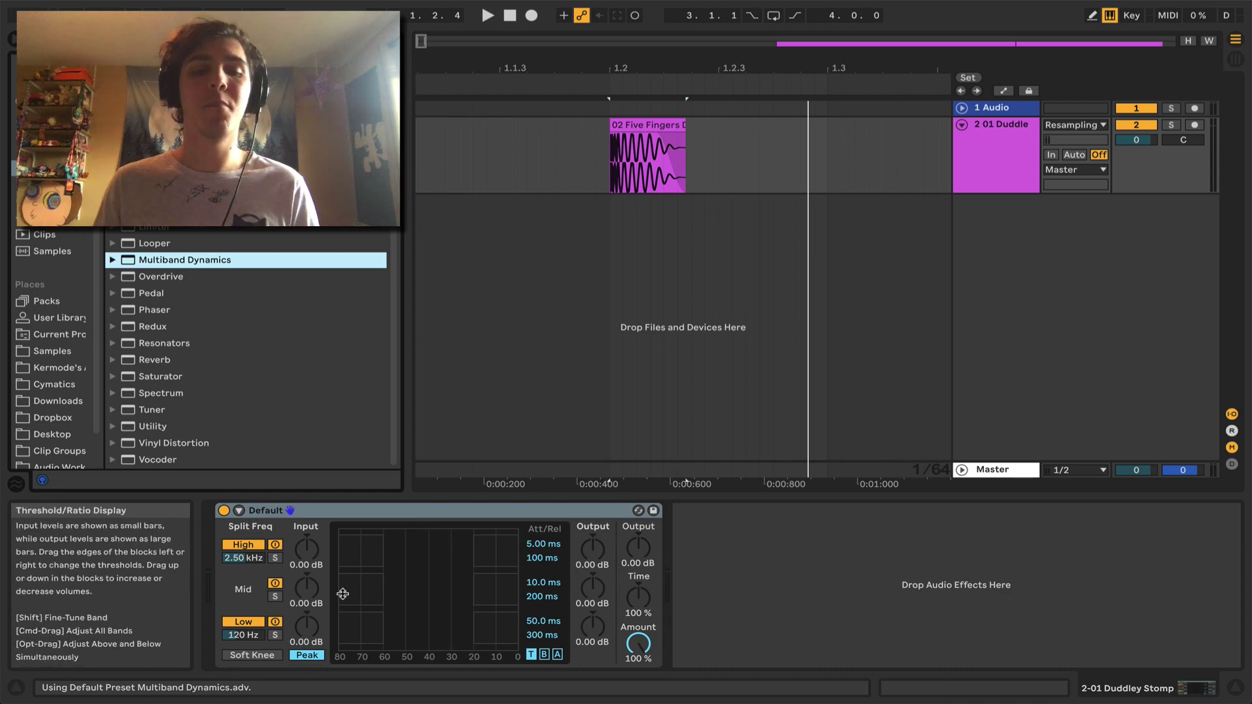
left_click(257, 639)
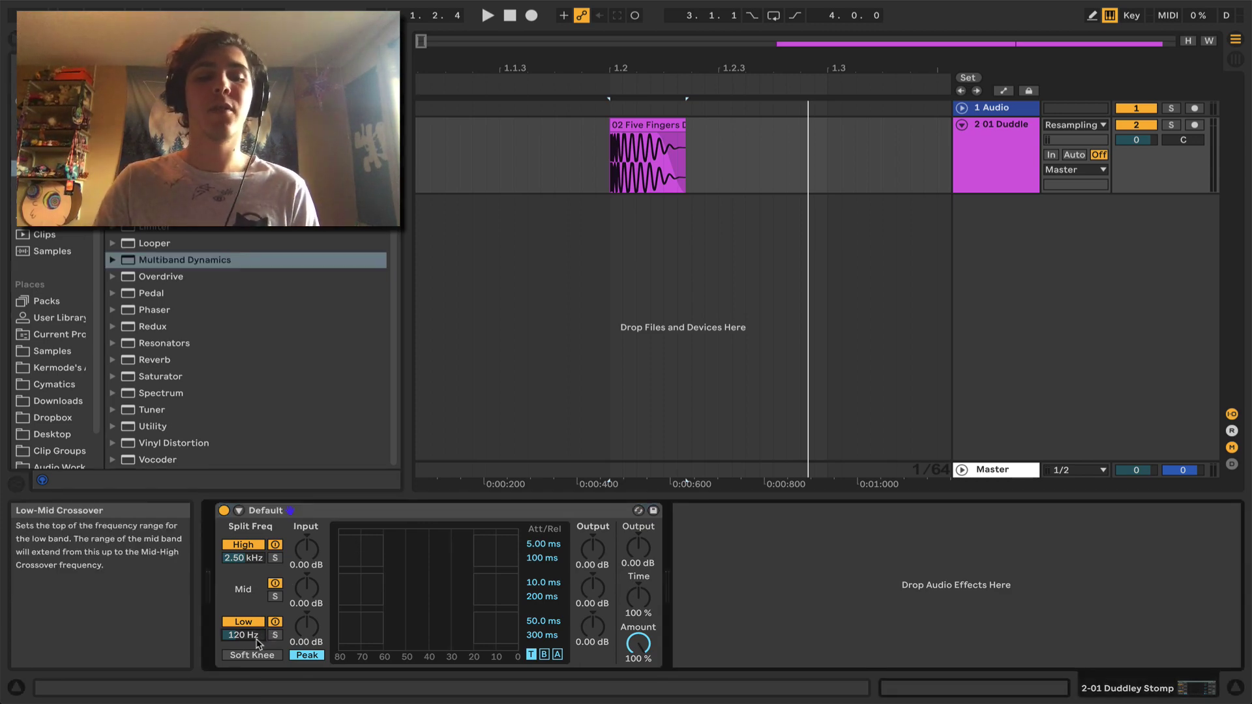
type("150")
key("Return")
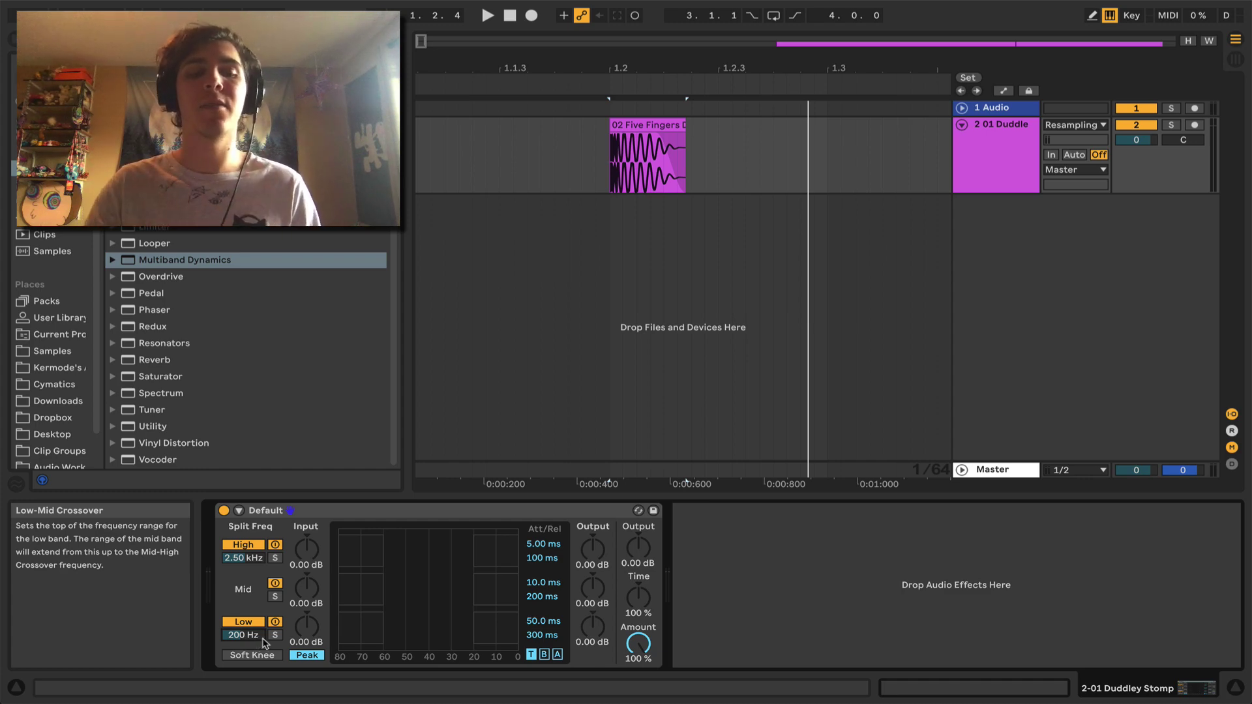
Solo the low band, play the kick from 1.2.1 and lower the low-mid crossover to 190 Hz
left_click(275, 635)
left_click(610, 173)
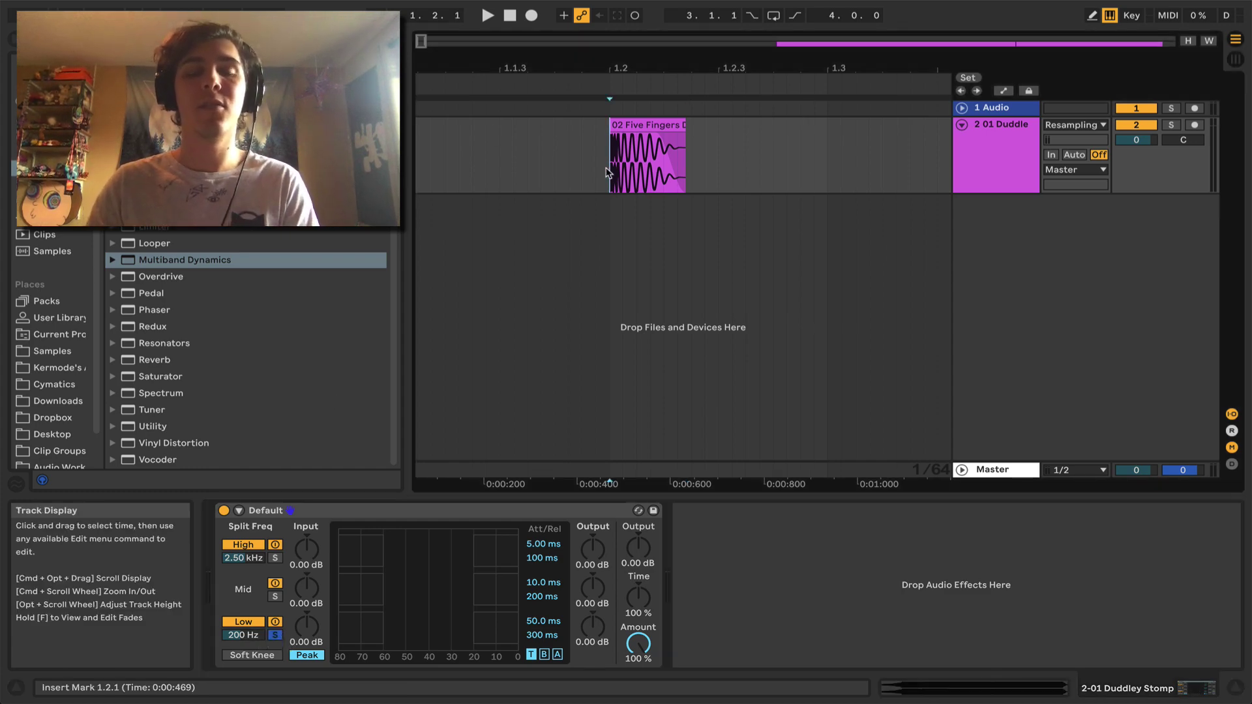
key("space")
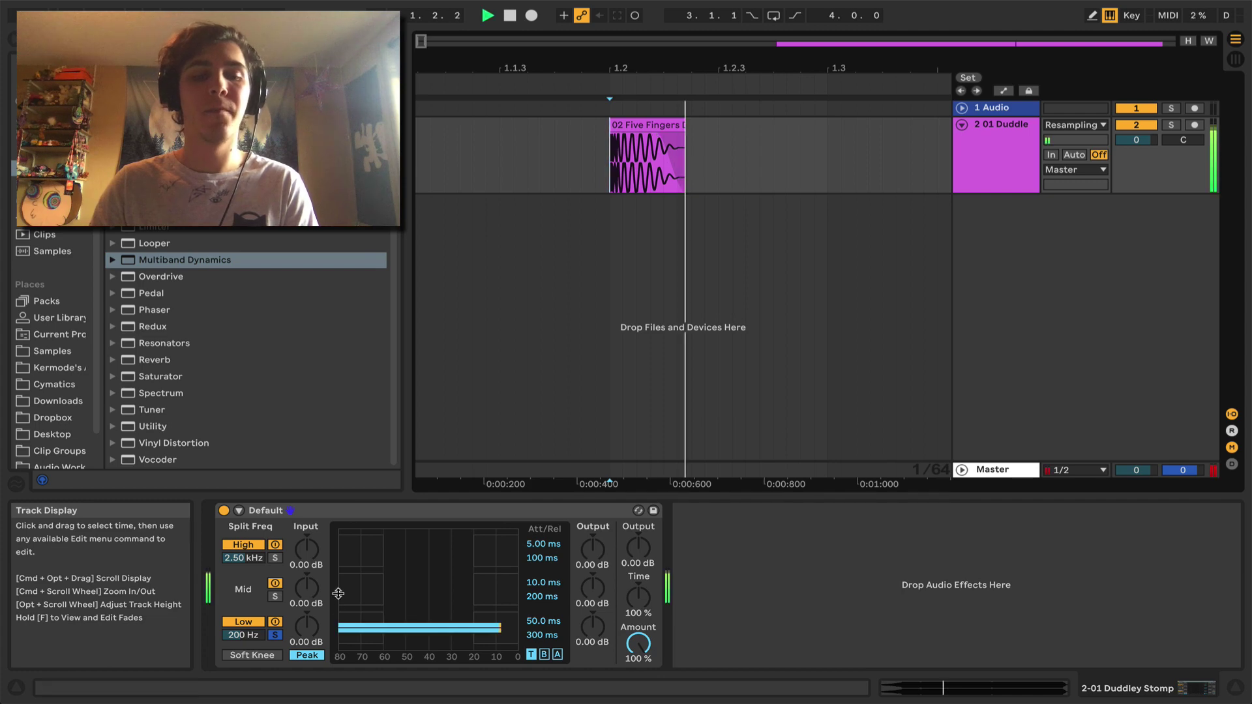
left_click_drag(263, 636, 268, 595)
key("space")
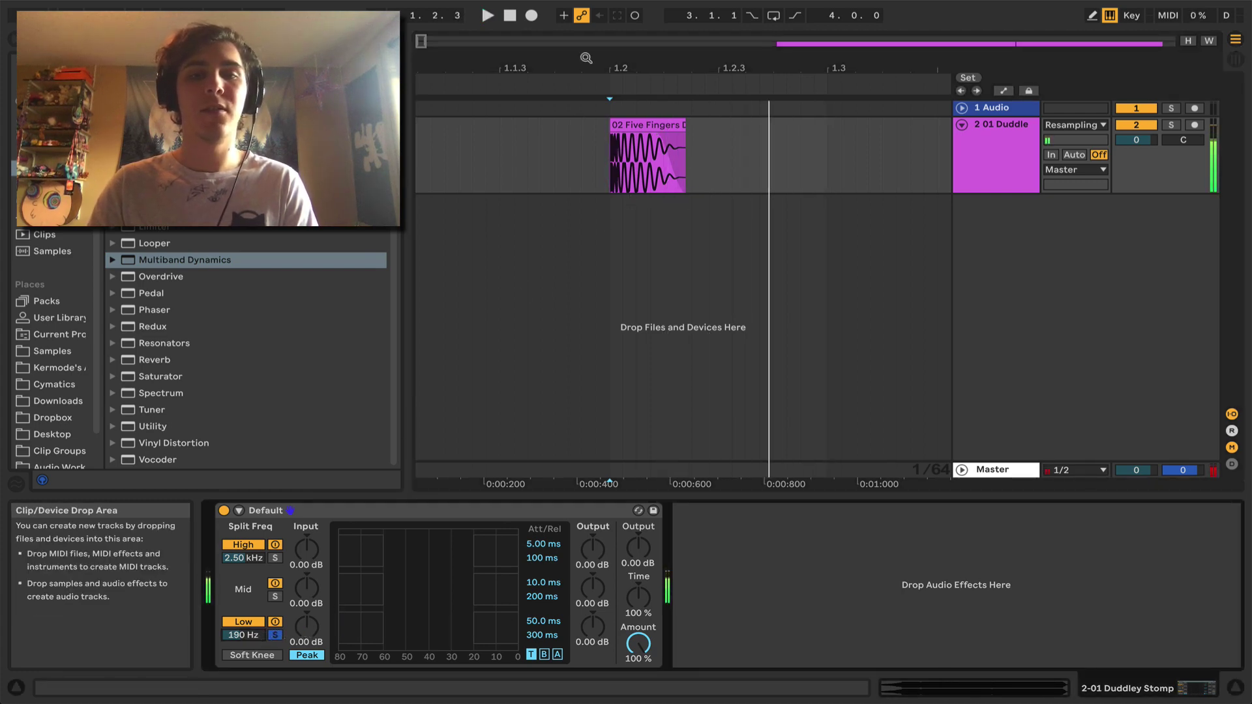
Examine the kick's waveform cycles from the initial transient through the low-frequency tail
left_click_drag(628, 60, 786, 155)
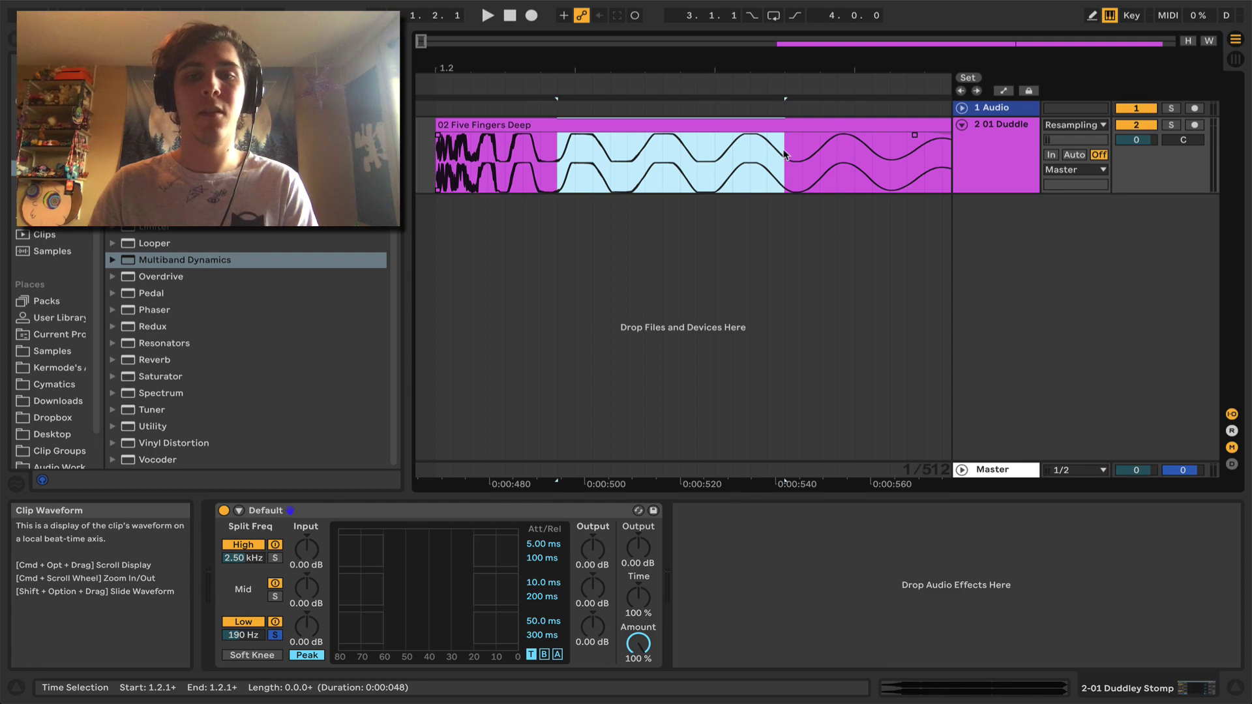
scroll(786, 154, "right", 5)
scroll(785, 155, "left", 10)
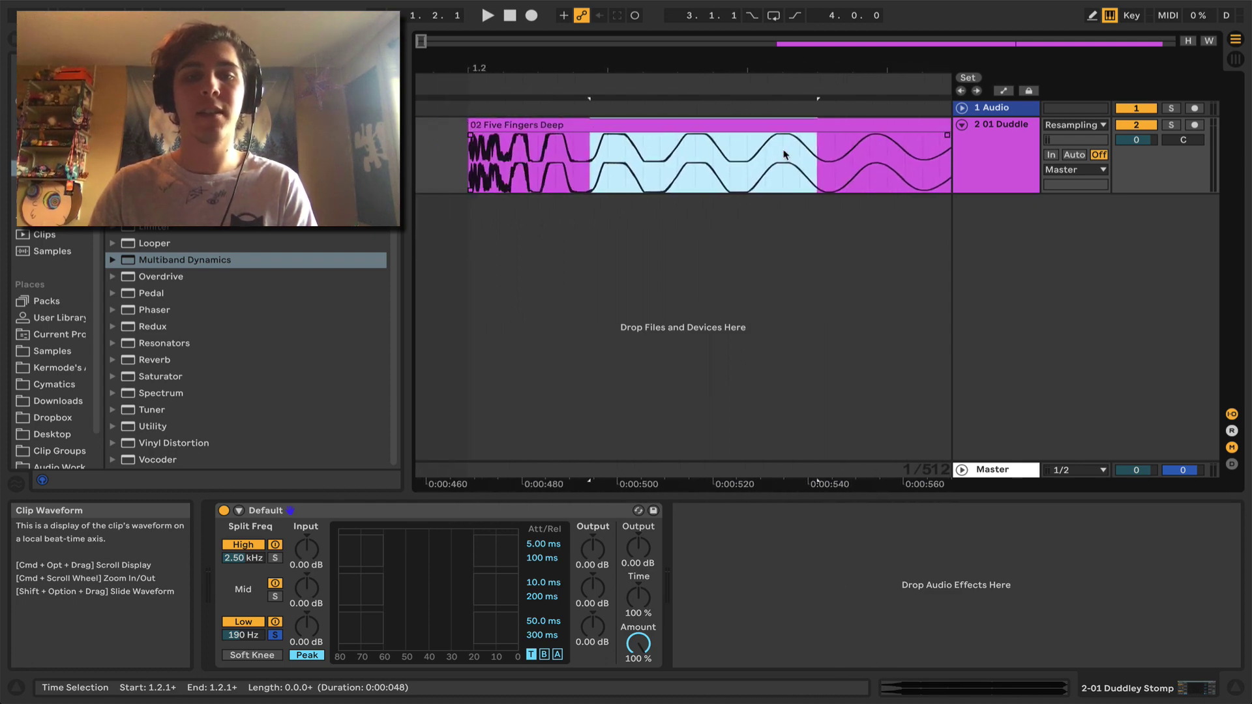
left_click(553, 160)
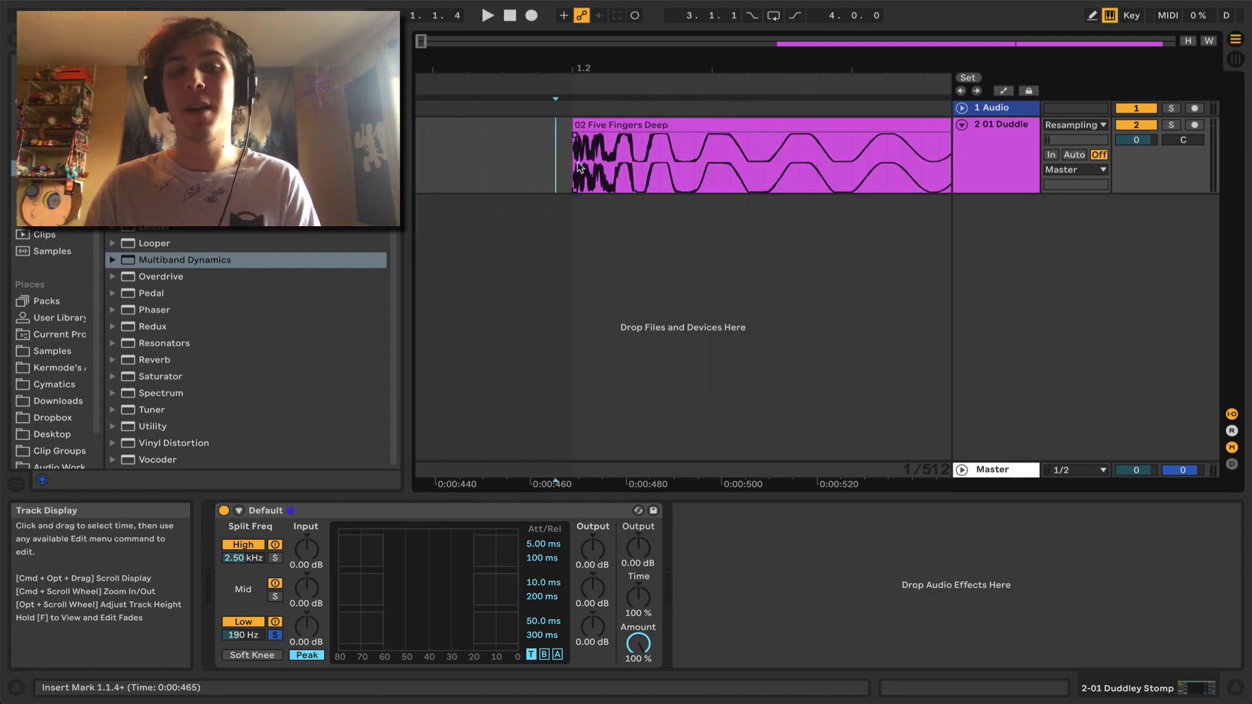
scroll(578, 167, "right", 4)
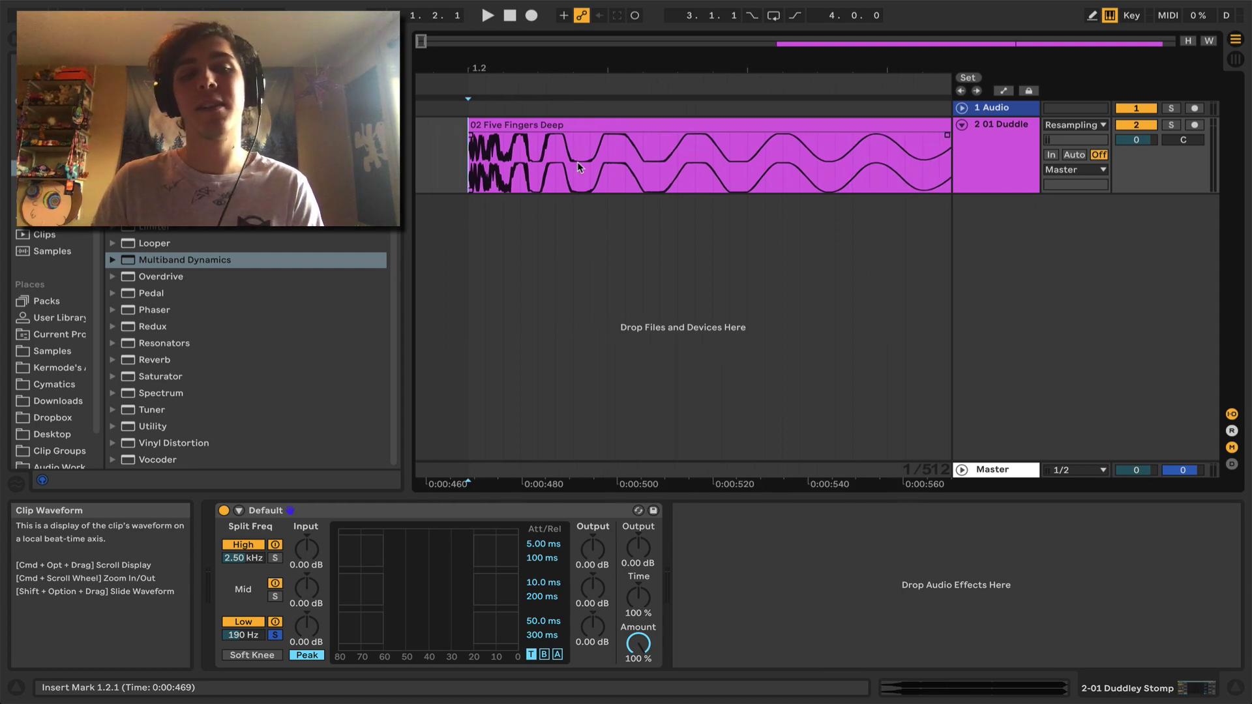
scroll(578, 163, "right", 2)
left_click_drag(632, 62, 632, 45)
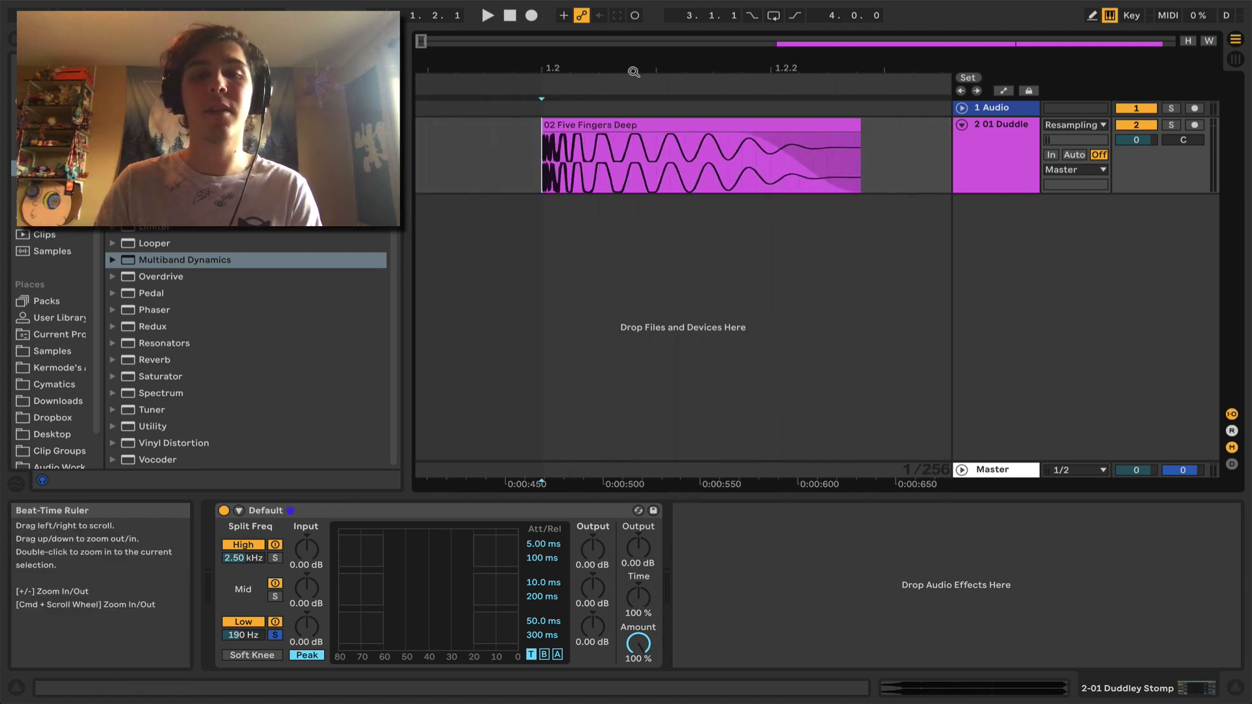
left_click_drag(542, 174, 685, 174)
left_click_drag(821, 181, 880, 189)
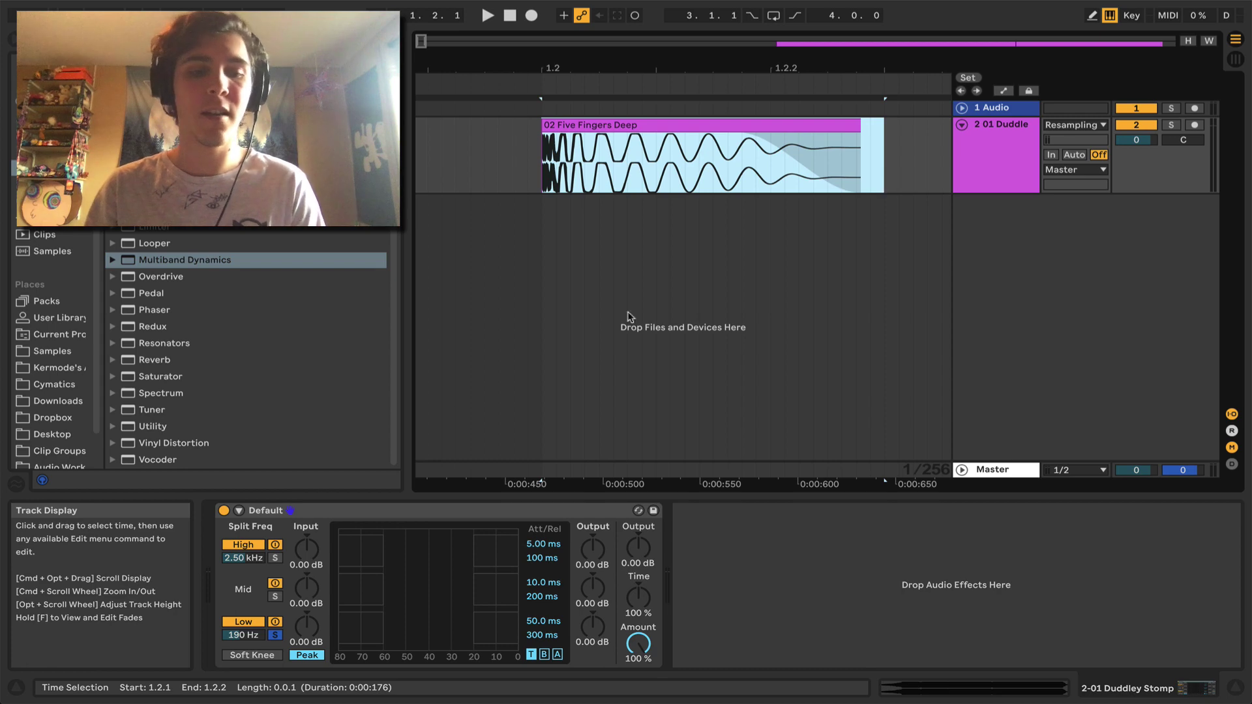
Review the low-mid crossover and the kick's tail, and play the clip from 1.2.1 with the low band soloed
left_click(254, 637)
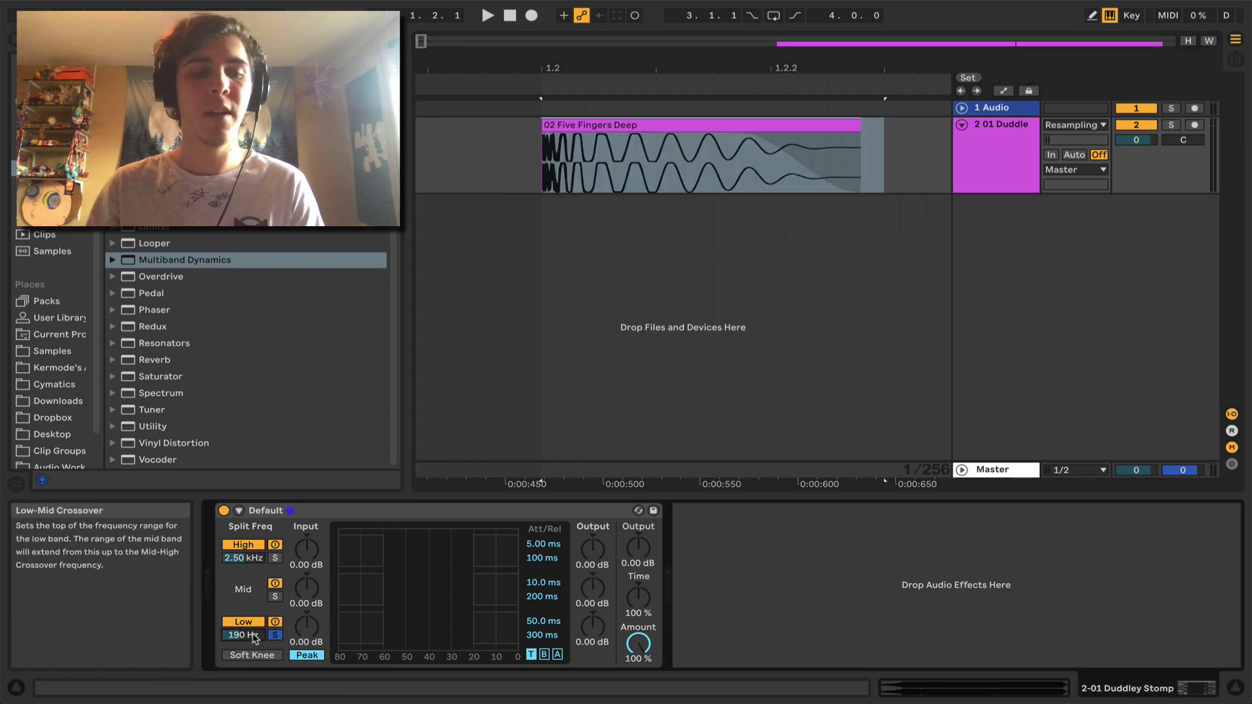
left_click(543, 167)
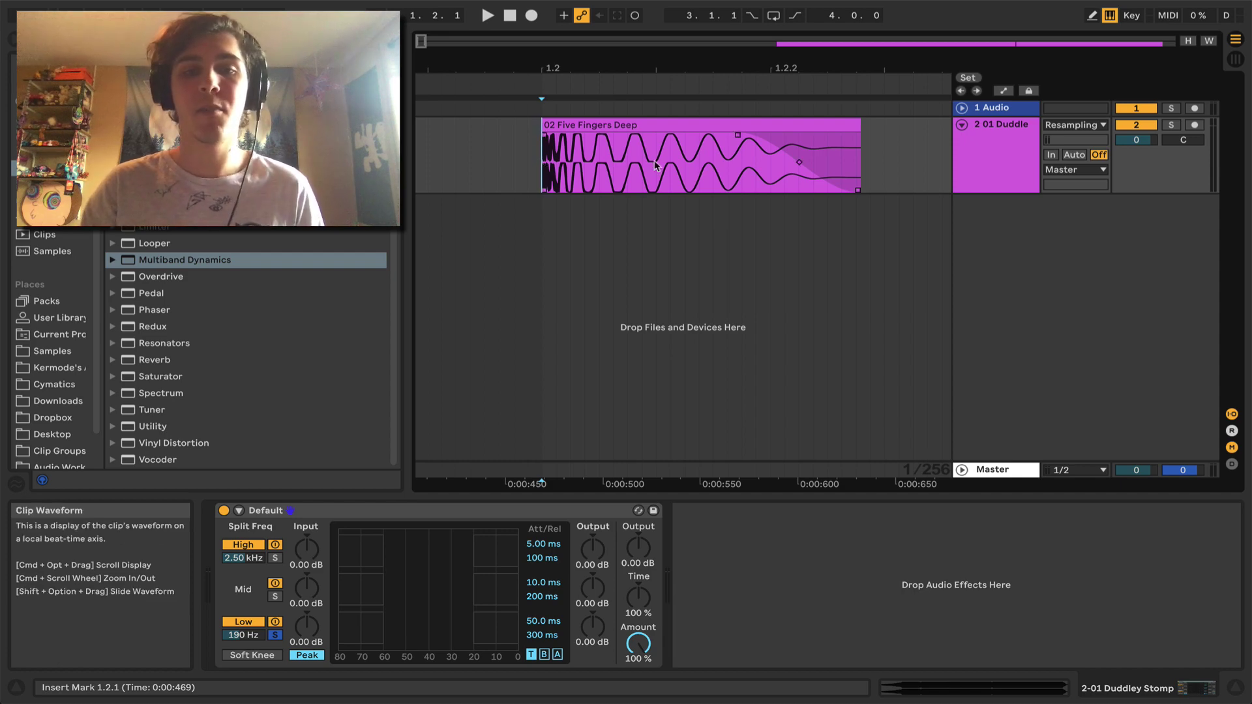
left_click_drag(655, 163, 781, 184)
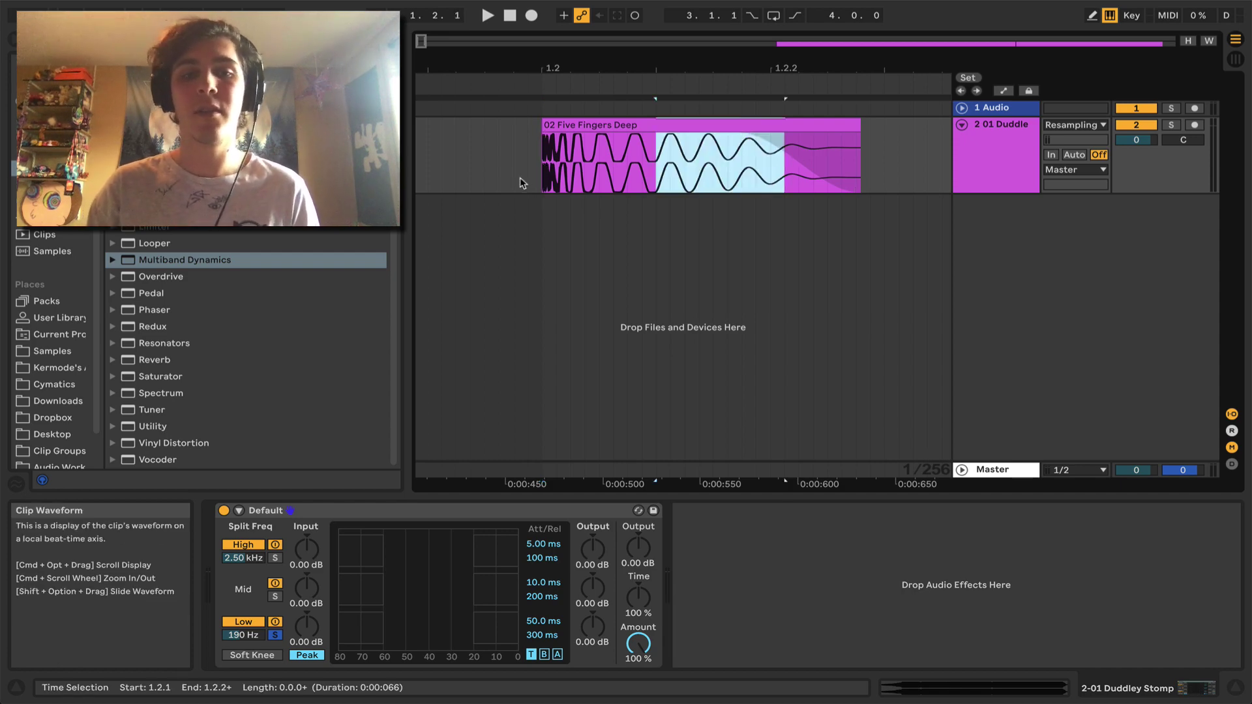
left_click(542, 185)
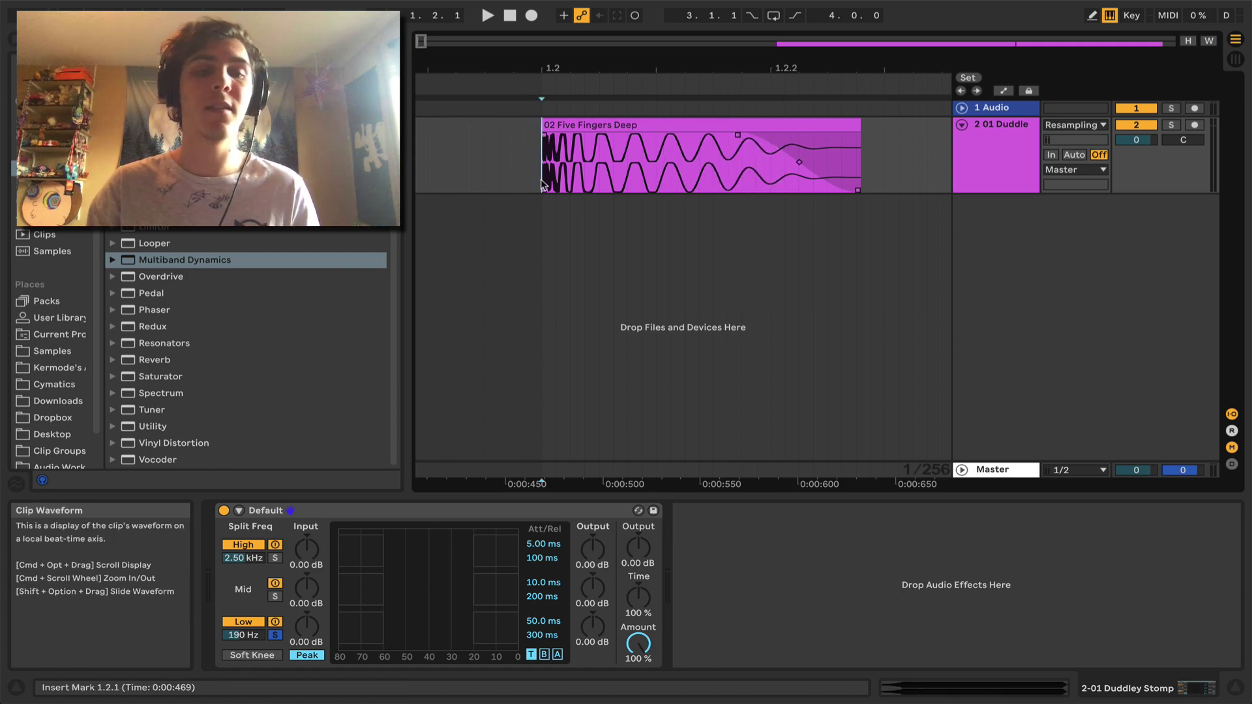
key("space")
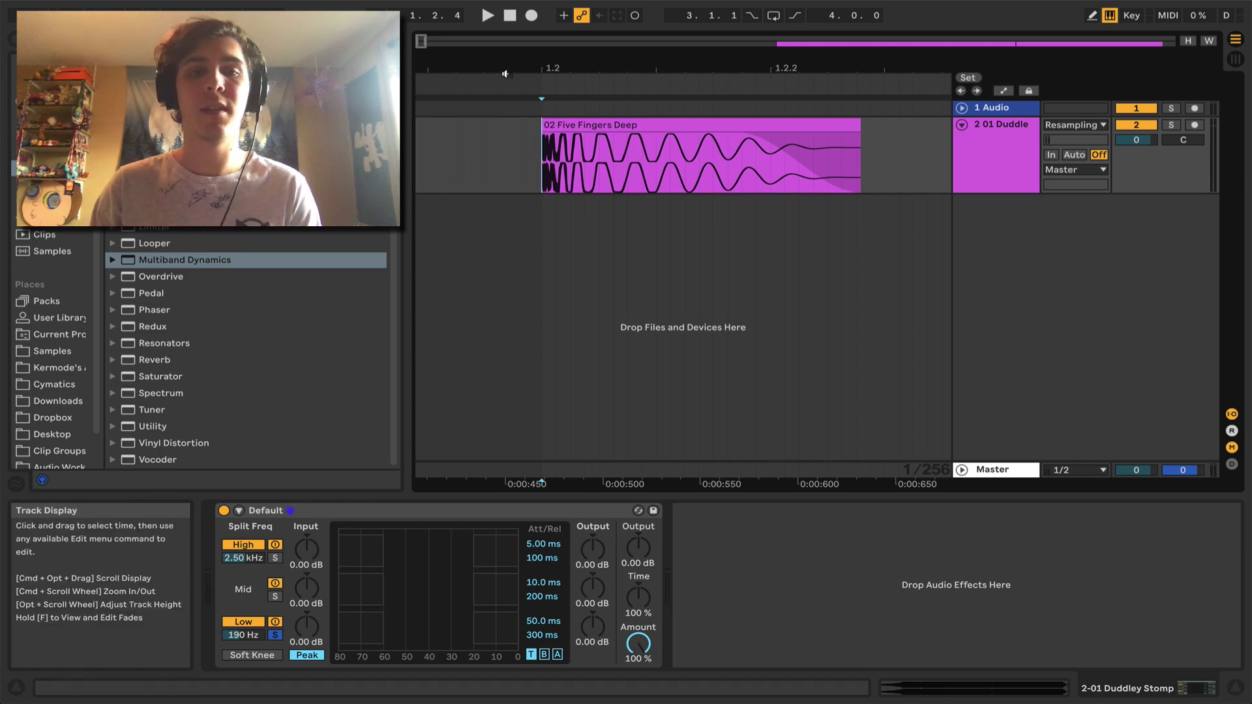
Place the Multiband Dynamics device on a new audio track below the kick's track
left_click_drag(513, 67, 513, 41)
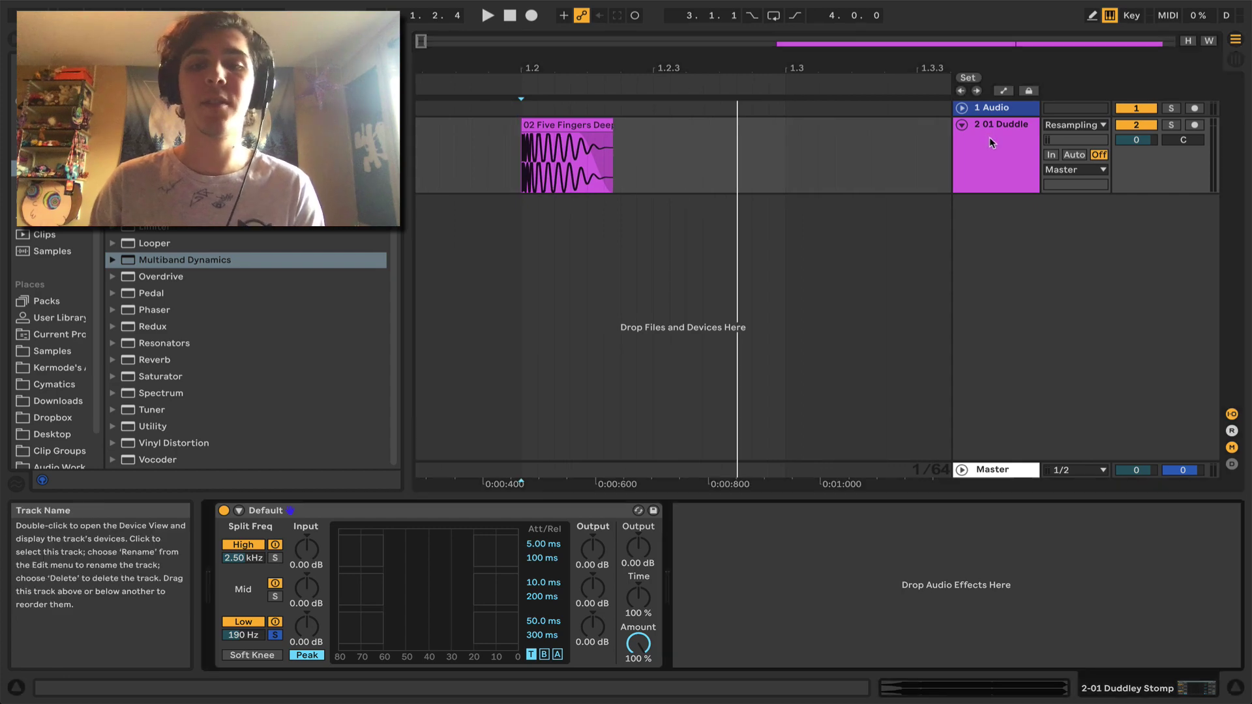
left_click_drag(391, 510, 758, 272)
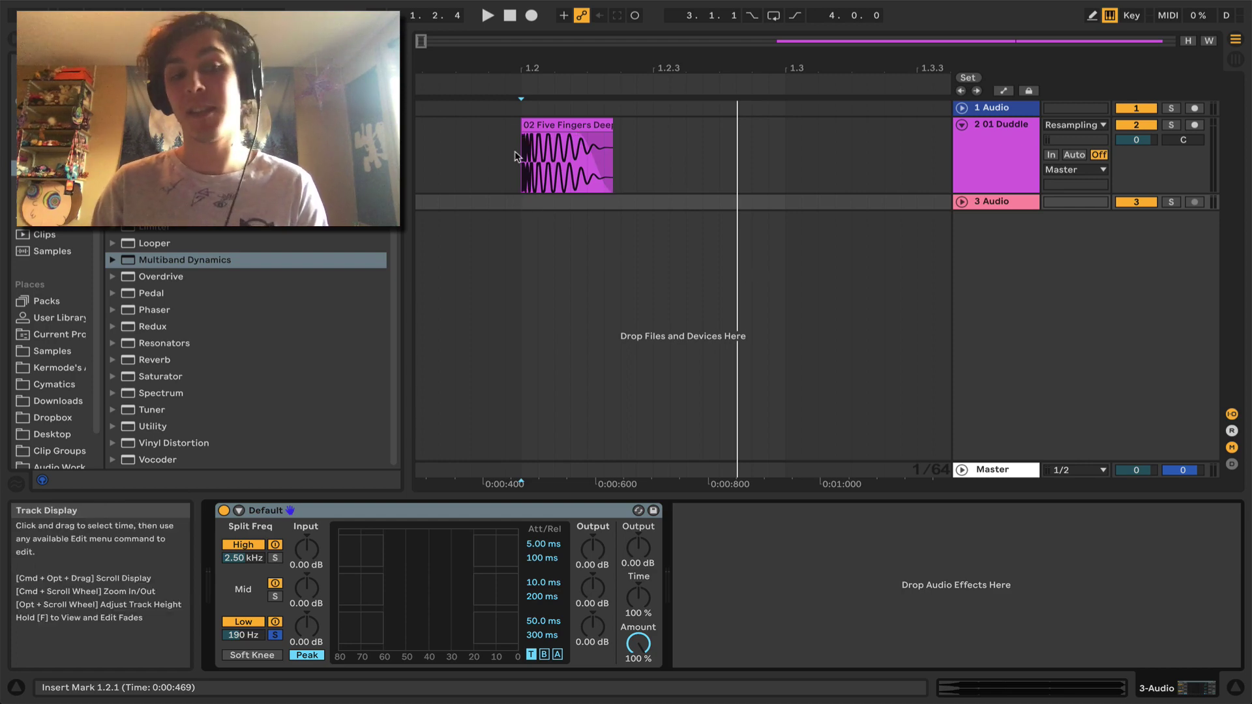
Play the extracted kick from 1.2.1 on the second track
left_click_drag(516, 157, 650, 166)
key("alt+space")
key("alt+space")
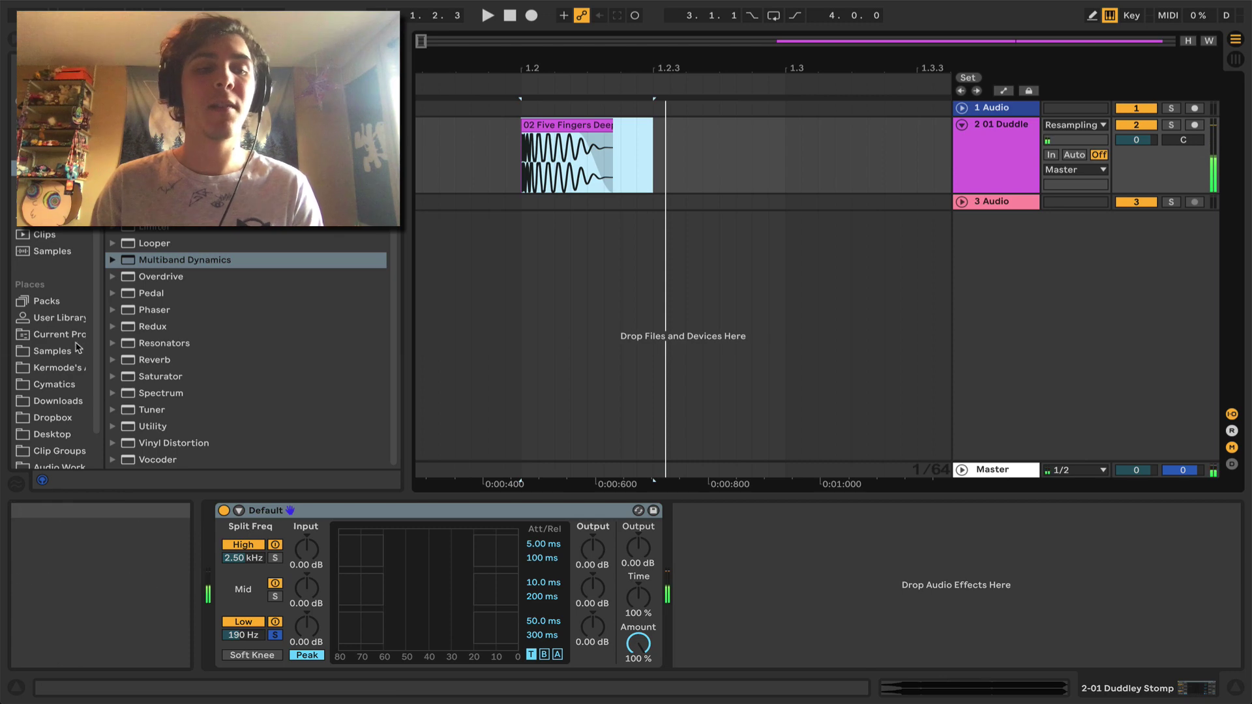
Search the browser for "kick" across all results and browse to the Behemoth kick samples
left_click(47, 253)
scroll(52, 293, "up", 3)
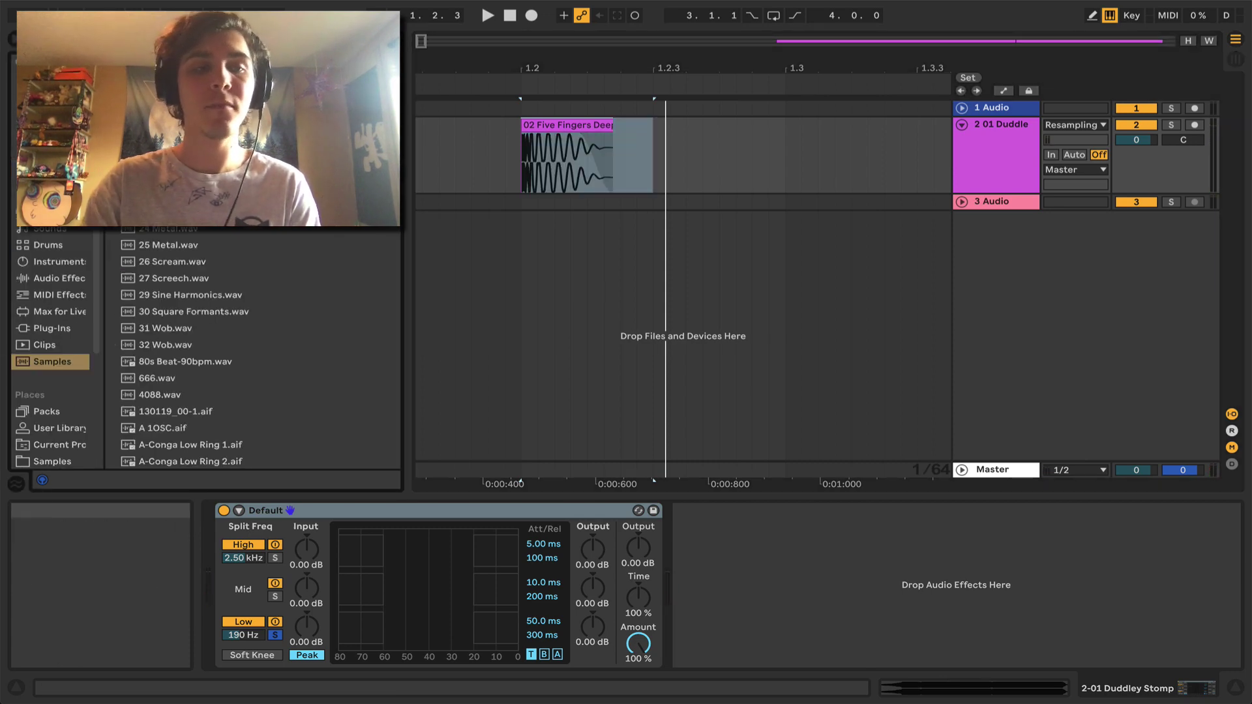
type("kick")
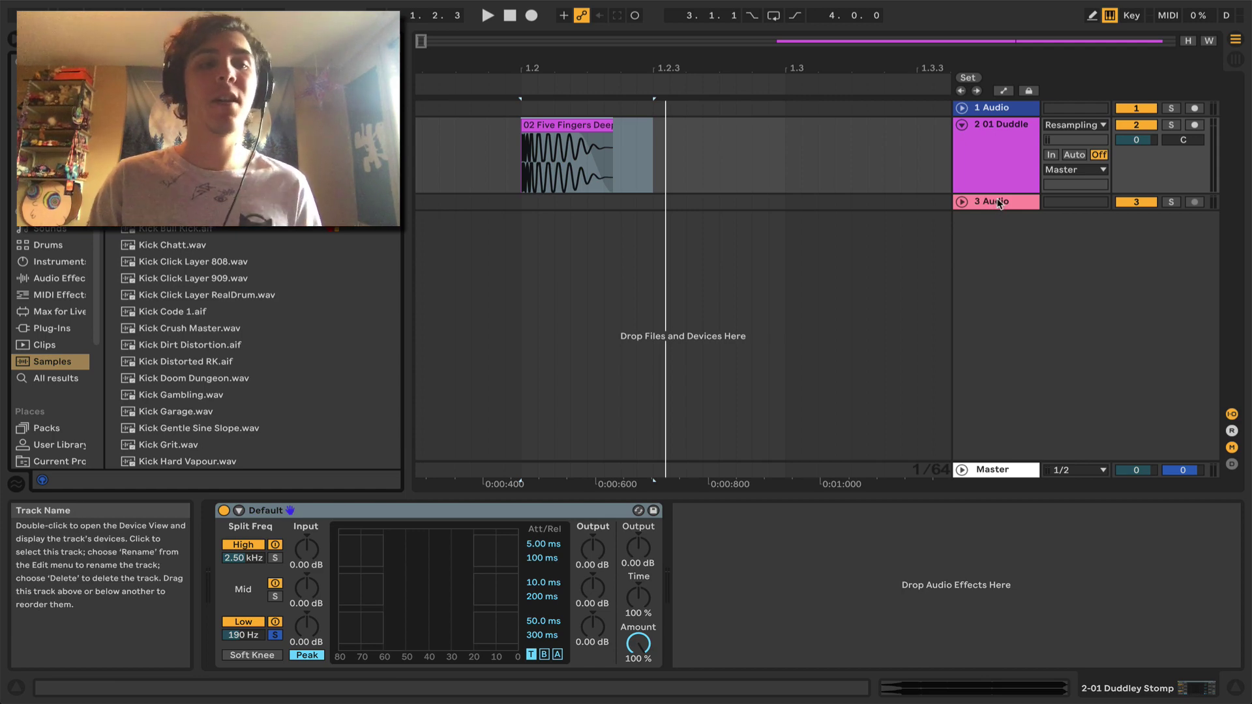
scroll(248, 244, "down", 20)
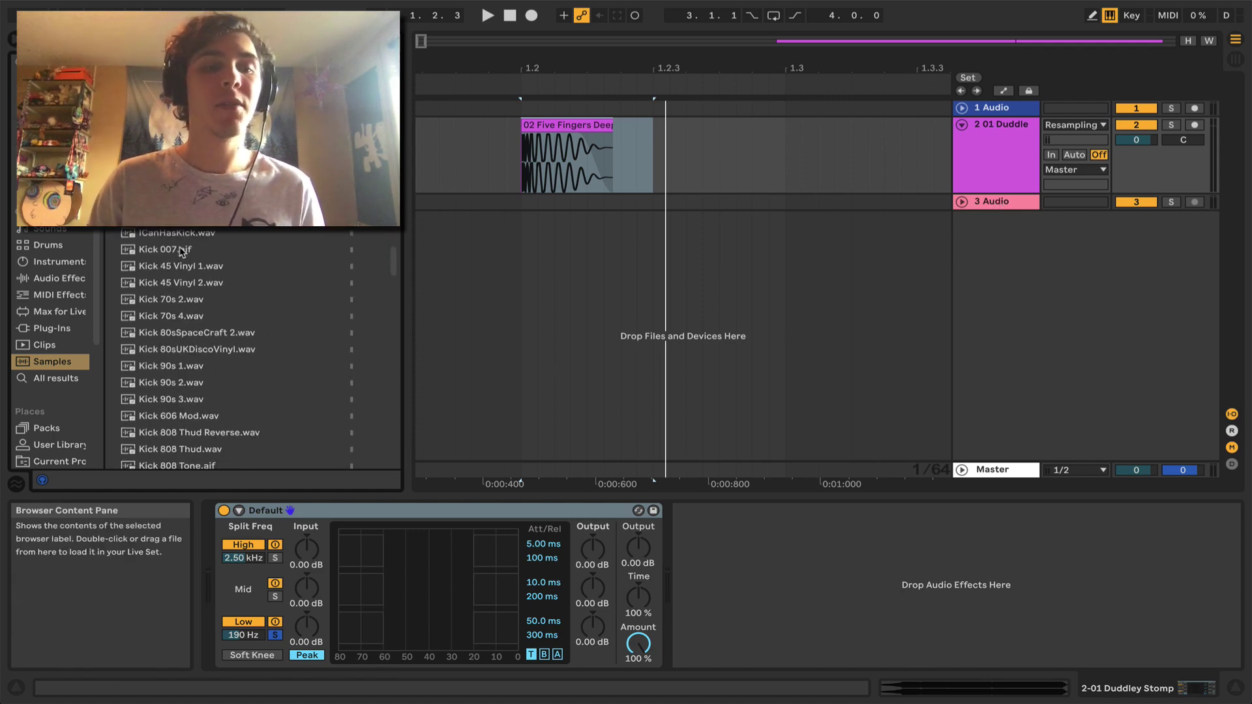
scroll(182, 253, "down", 10)
left_click(57, 380)
scroll(247, 346, "down", 20)
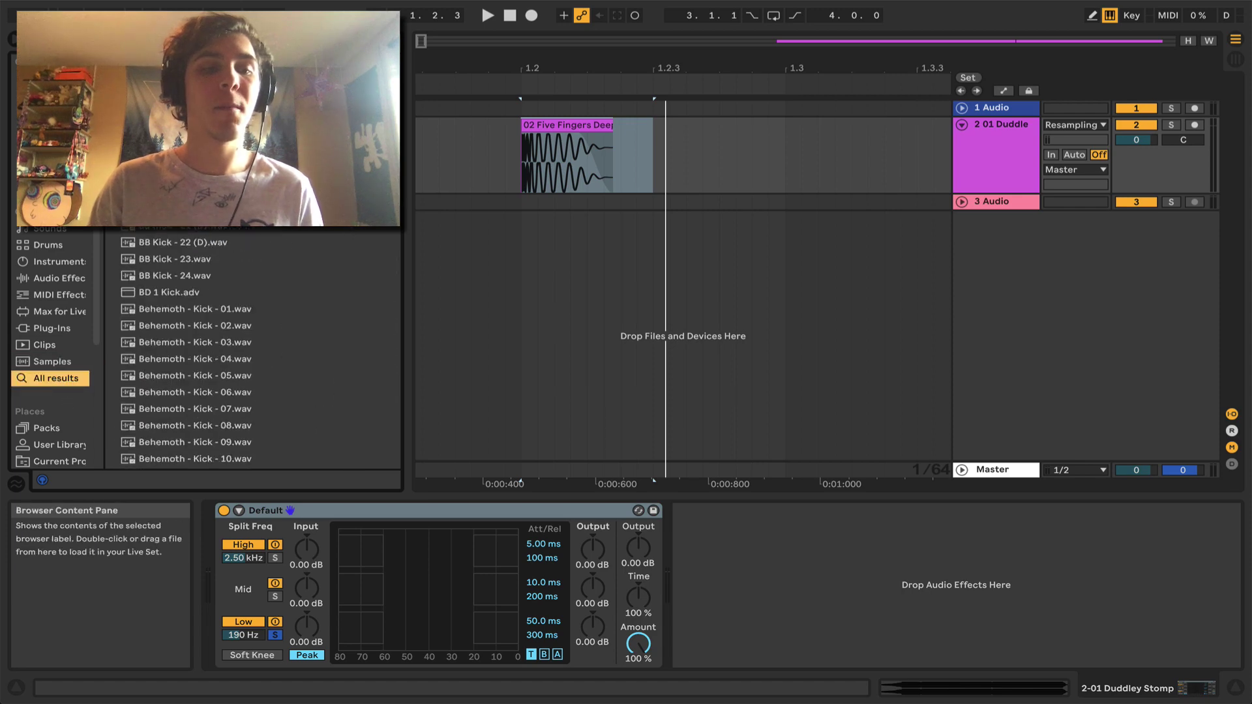
scroll(261, 349, "down", 20)
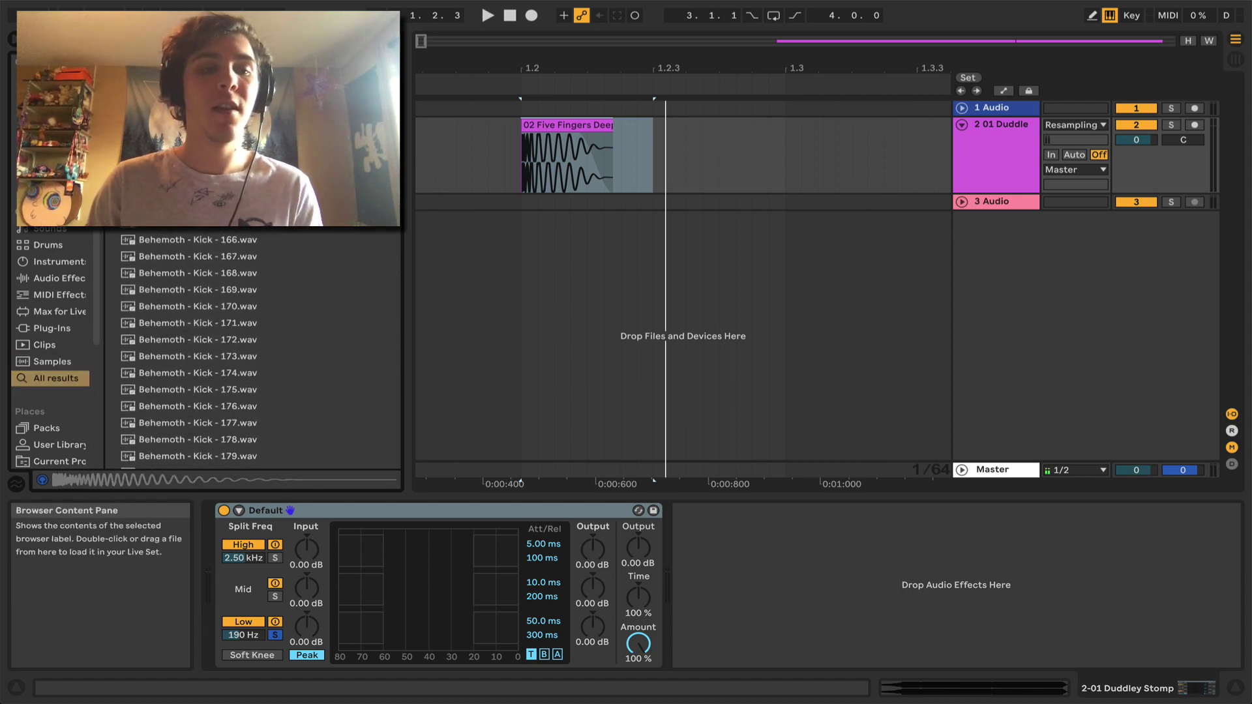
Place the samples Behemoth - Kick - 71 to 169 consecutively on the third track from 1.3.1 and unfold that track
left_click(208, 294, "shift")
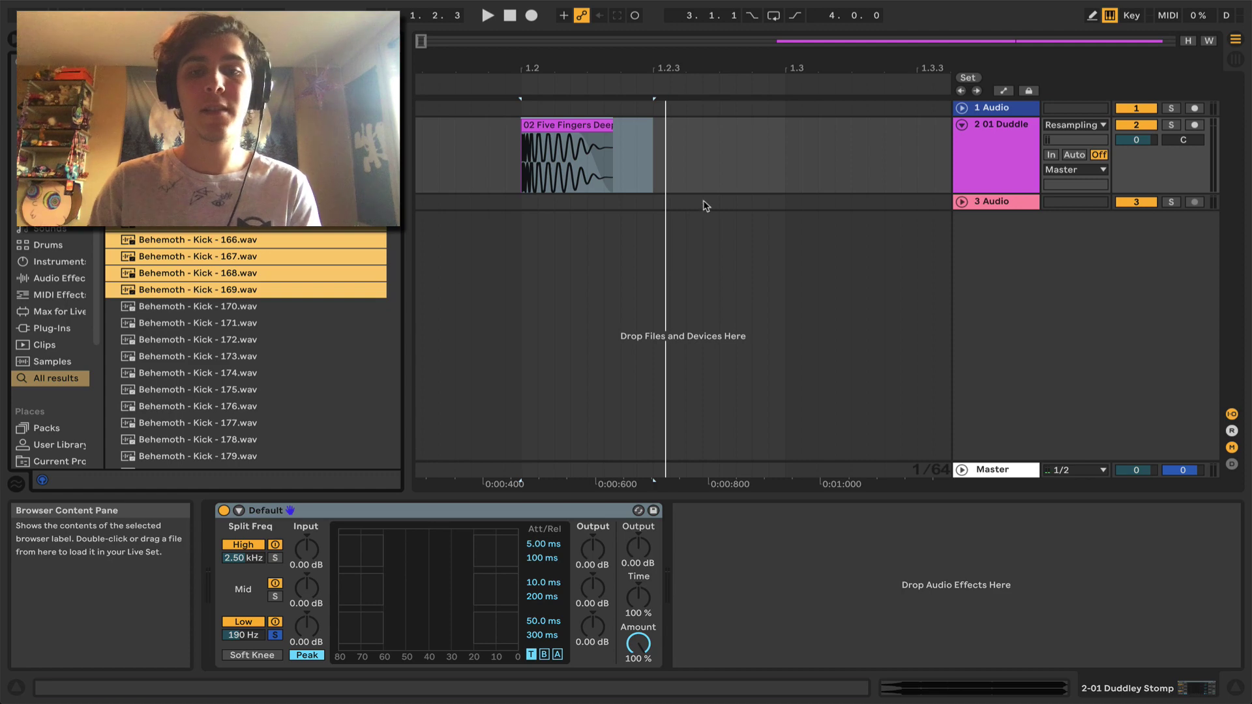
left_click_drag(702, 206, 702, 206)
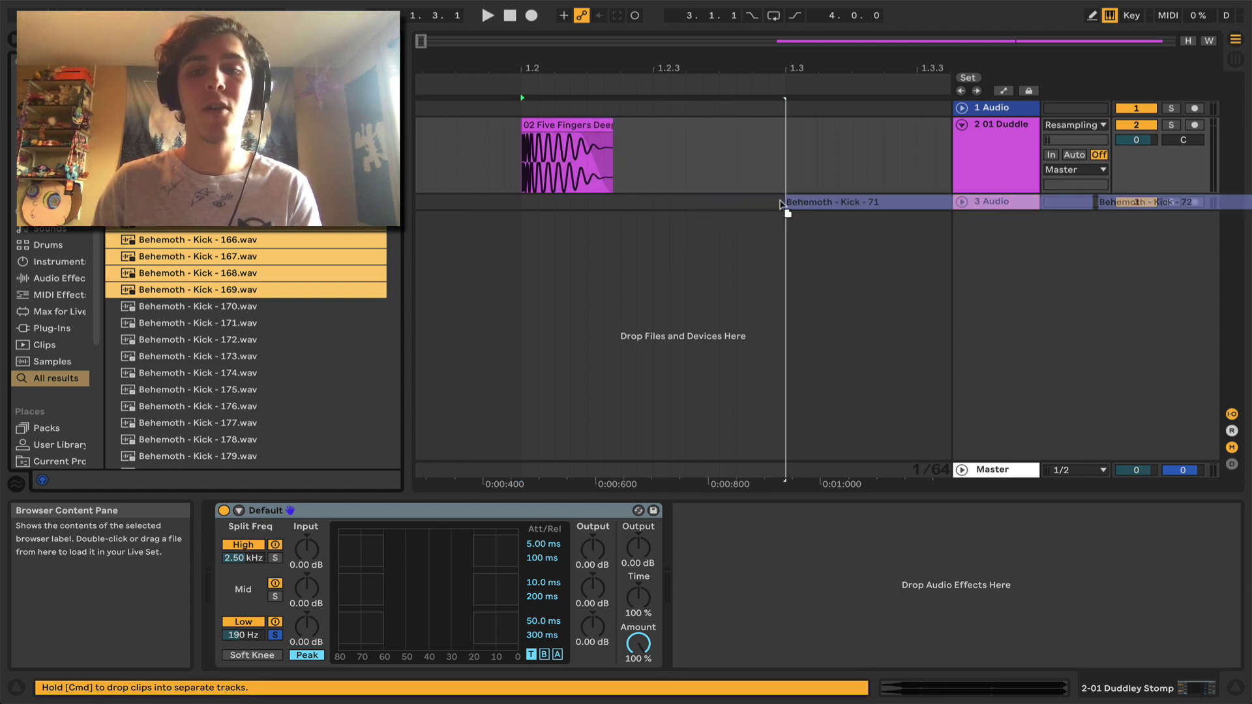
left_click_drag(782, 204, 782, 204)
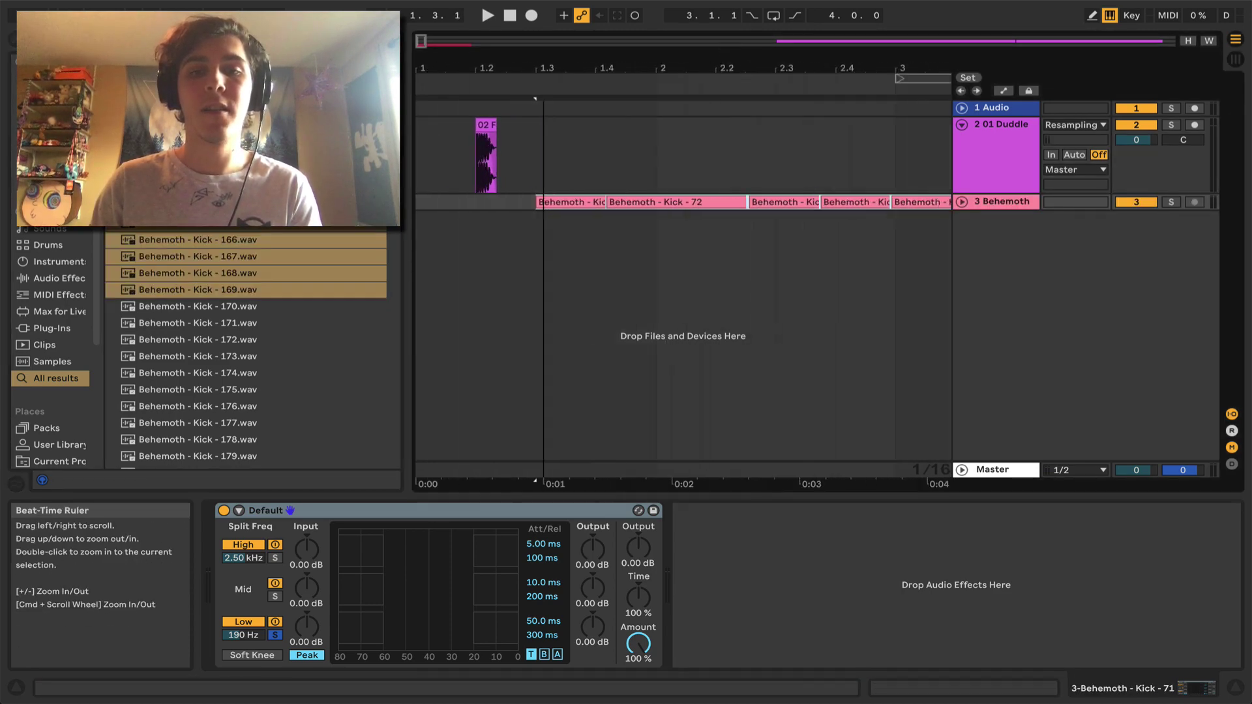
left_click(961, 202)
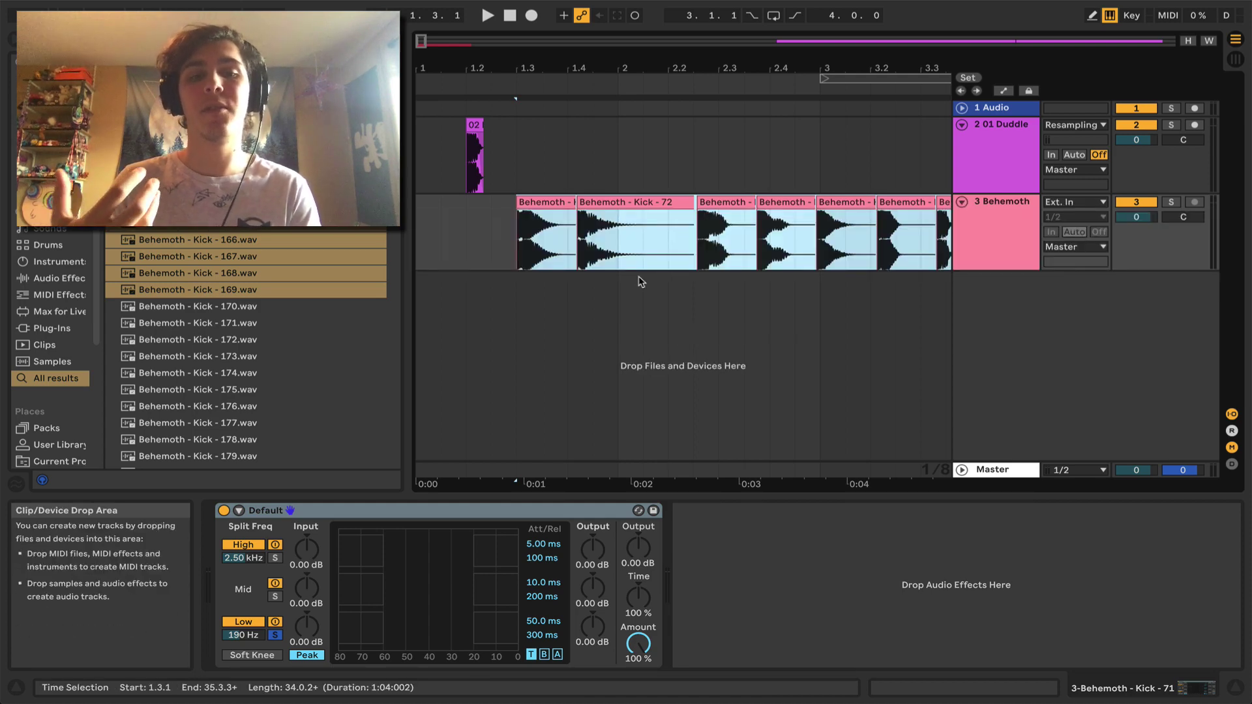
Play the reference kick from 1.2.1 and the Behemoth kicks that follow, and audition Behemoth - Kick - 74
left_click(466, 157)
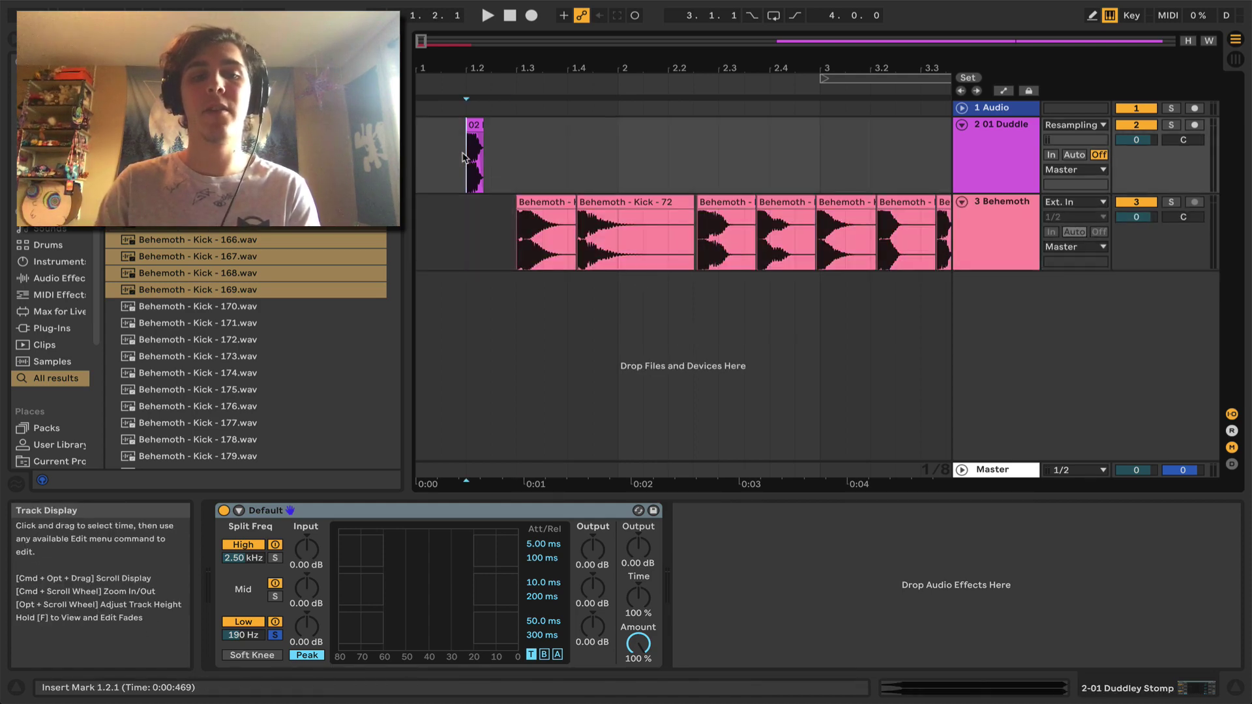
key("space")
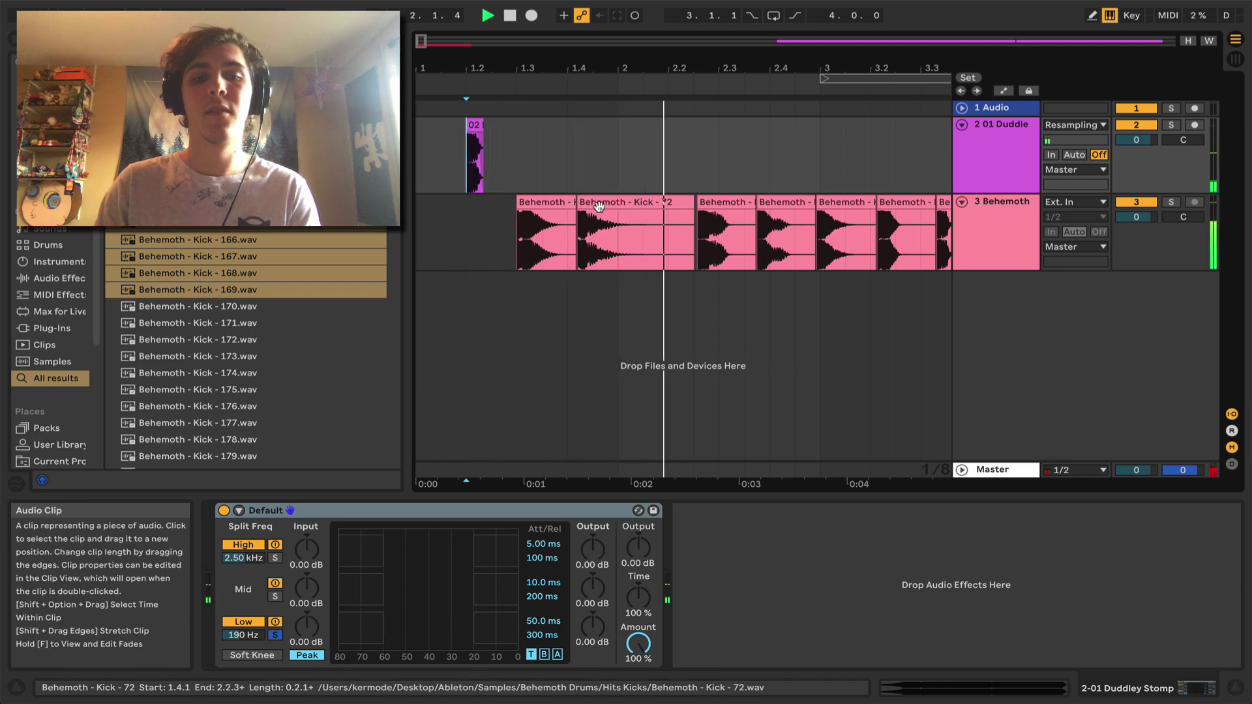
scroll(599, 206, "right", 3)
key("space")
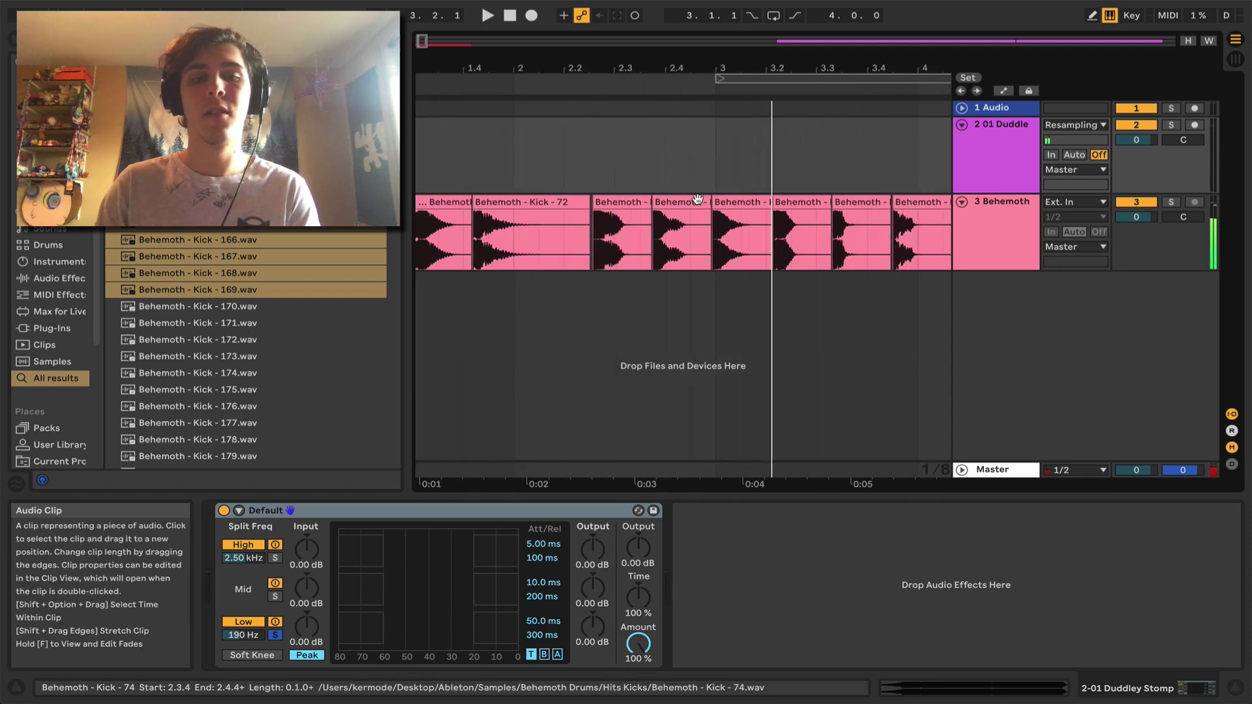
left_click(698, 202)
key("space")
key("space")
scroll(696, 200, "left", 2)
scroll(695, 200, "left", 1)
key("space")
key("space")
key("space")
Replay the reference kick clip and compare it by ear with the Behemoth kicks on the third track
left_click(463, 125)
key("space")
key("space")
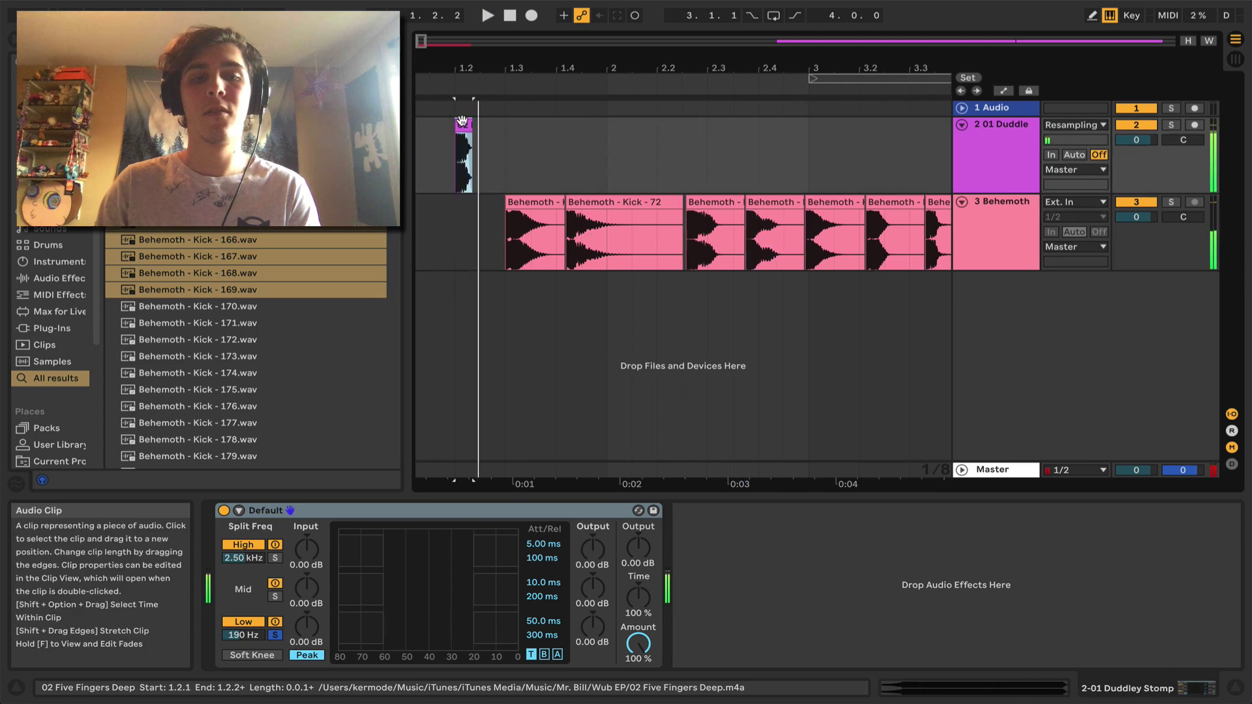
key("space")
key("space")
key("space")
left_click(786, 218)
key("space")
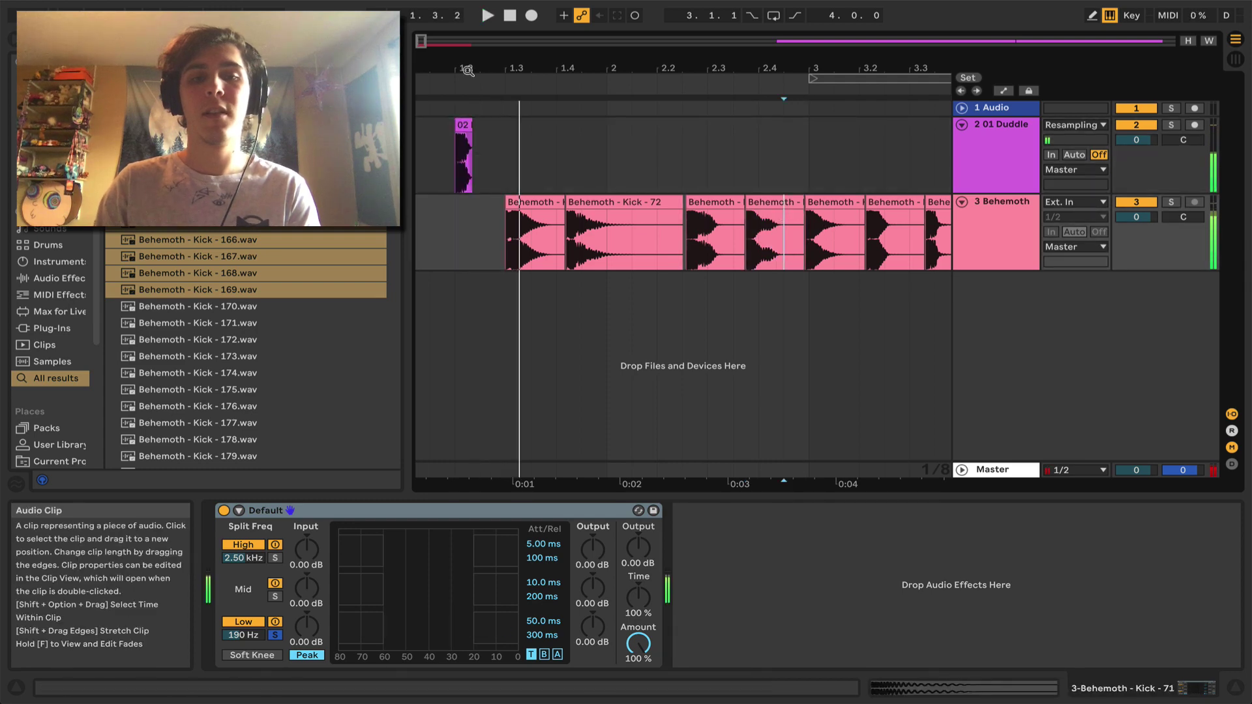
left_click(467, 124)
key("space")
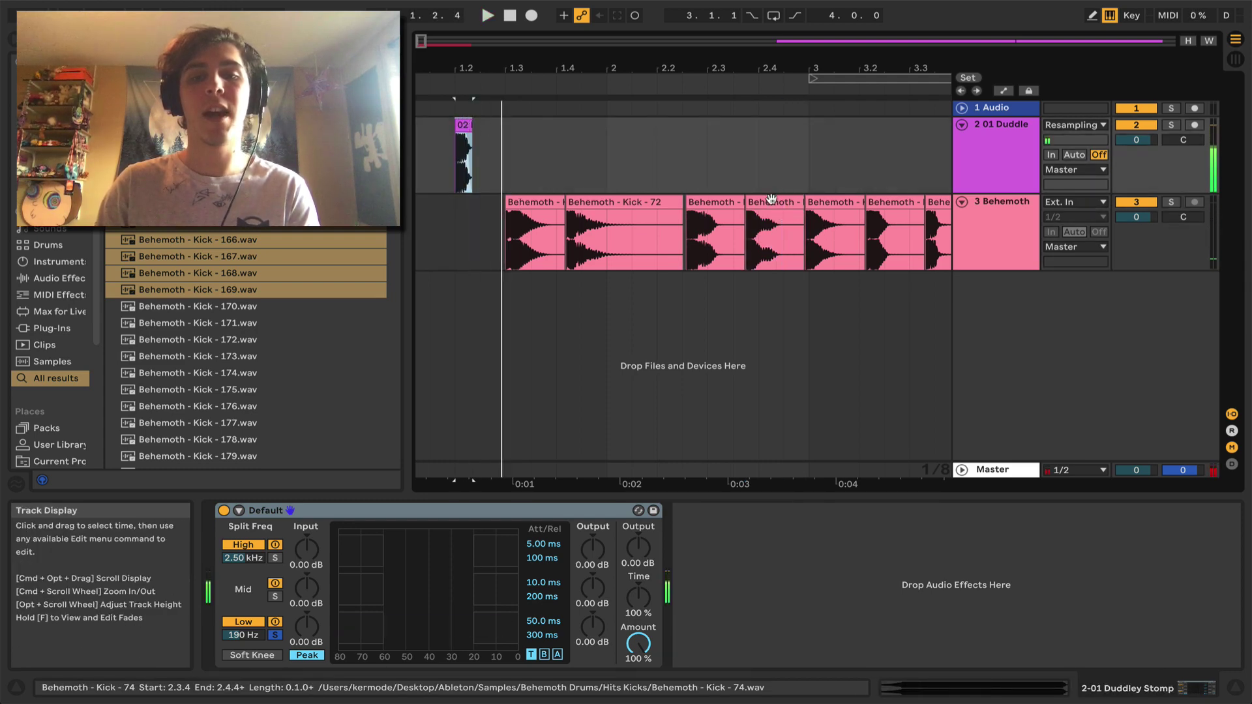
key("space")
Audition Behemoth - Kick - 74 and Behemoth - Kick - 77 on the third track
left_click(771, 199)
scroll(771, 200, "right", 1)
scroll(771, 200, "right", 1)
key("space")
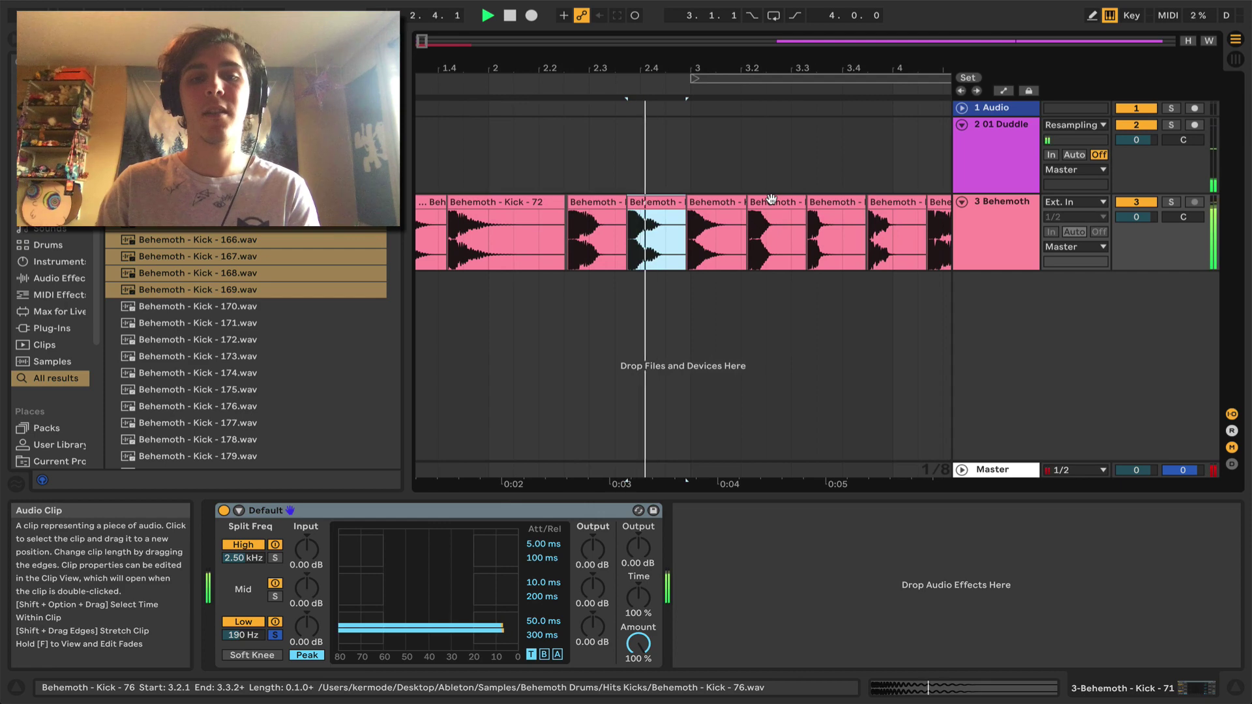
left_click(829, 204)
key("space")
key("space")
key("space")
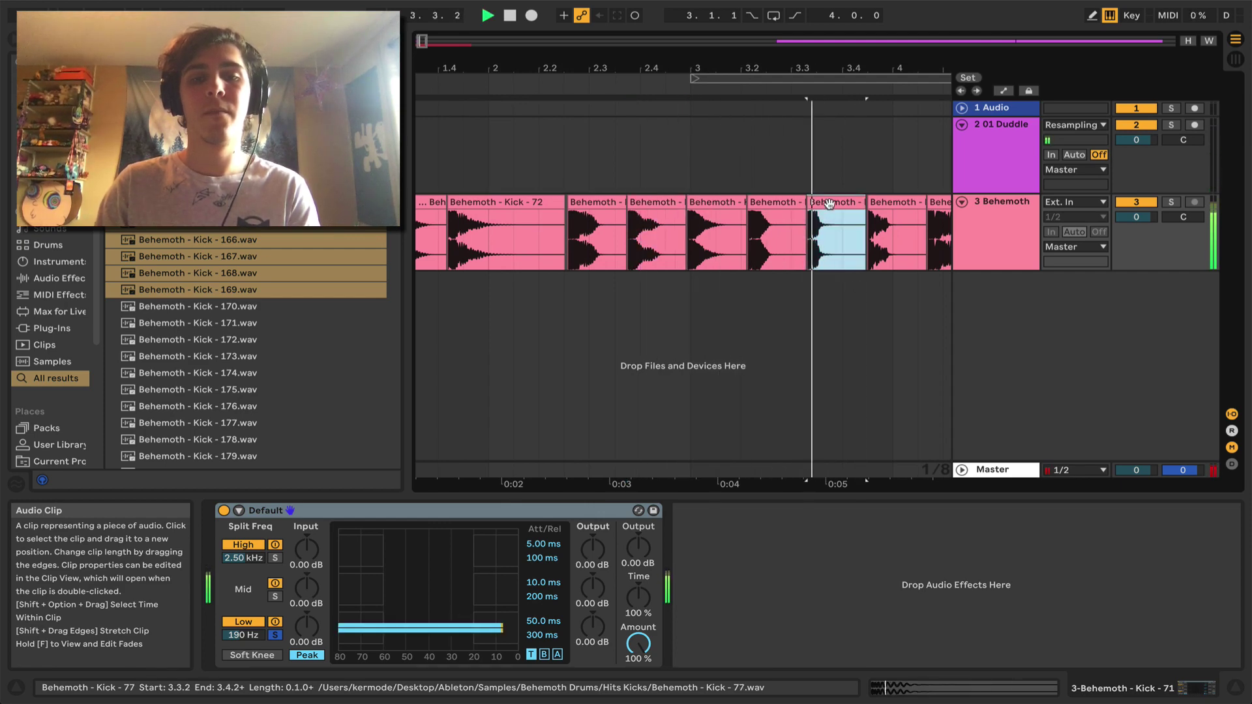
Move the Behemoth - Kick - 77 clip to 1.3.1, replacing the first Behemoth clip
scroll(829, 204, "left", 2)
key("space")
key("super+x")
left_click(535, 202)
key("super+v")
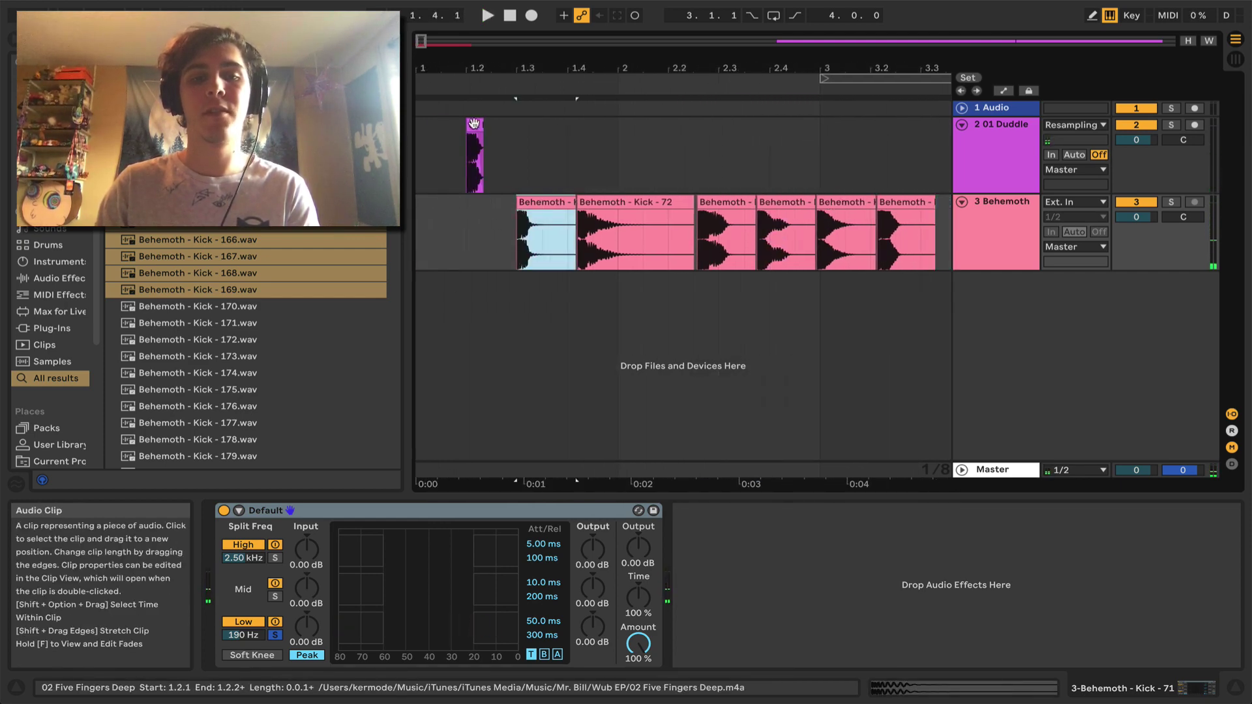
Play the reference kick at 1.2.1 and Behemoth - Kick - 77 at 1.3.1 to compare them
left_click(475, 124)
key("space")
key("space")
key("space")
left_click(534, 195)
key("space")
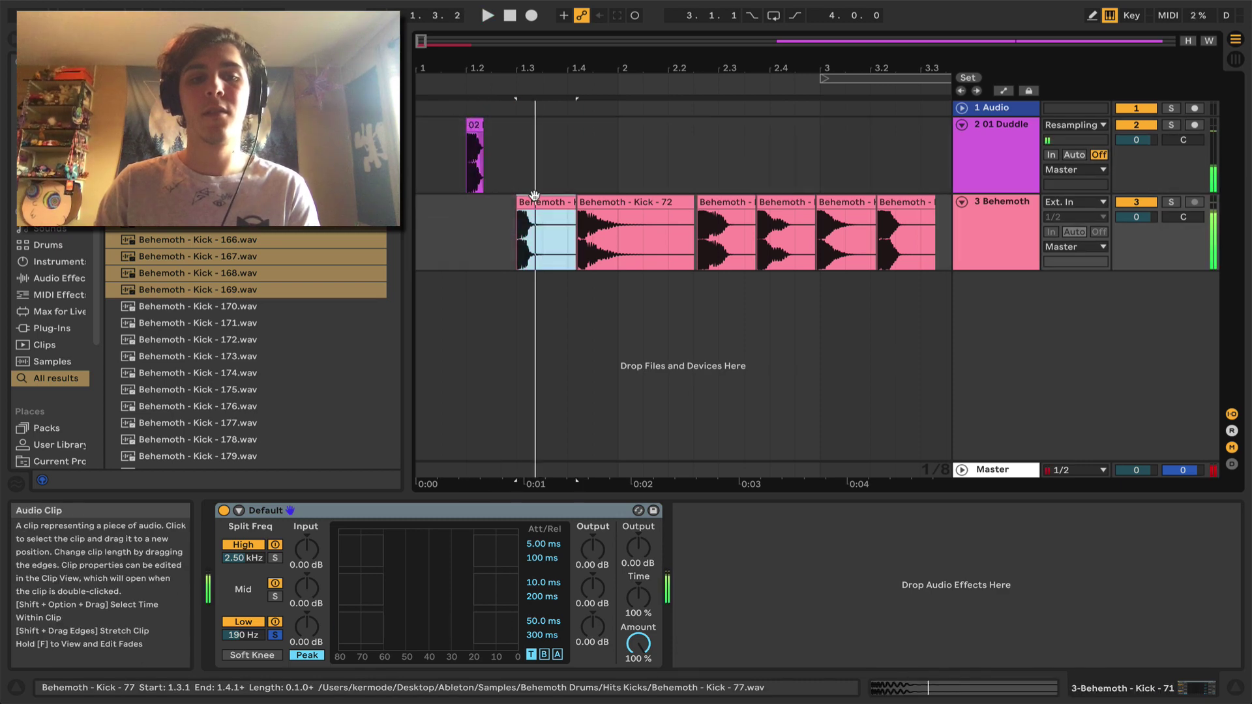
Delete all Behemoth clips from 1.4.1 onward and the leftover 03 MKUltra and 04 Rdm Rtd clips
scroll(574, 215, "right", 1)
left_click(613, 203)
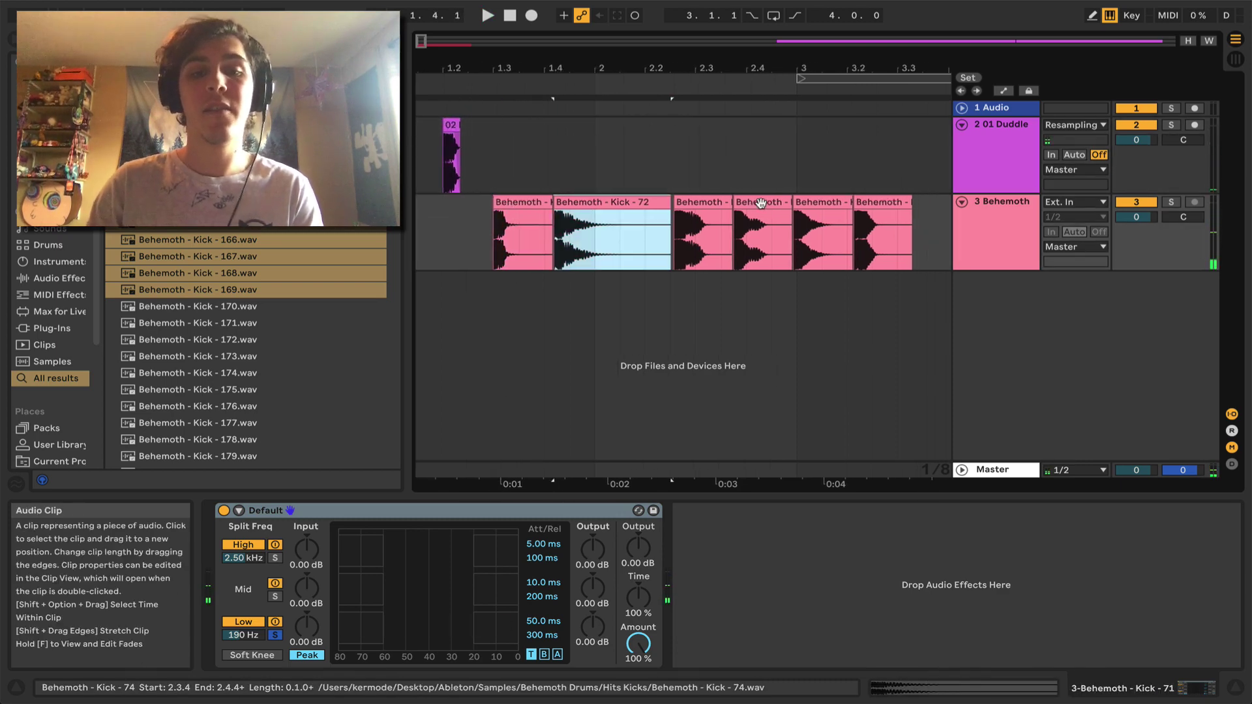
scroll(760, 203, "right", 3)
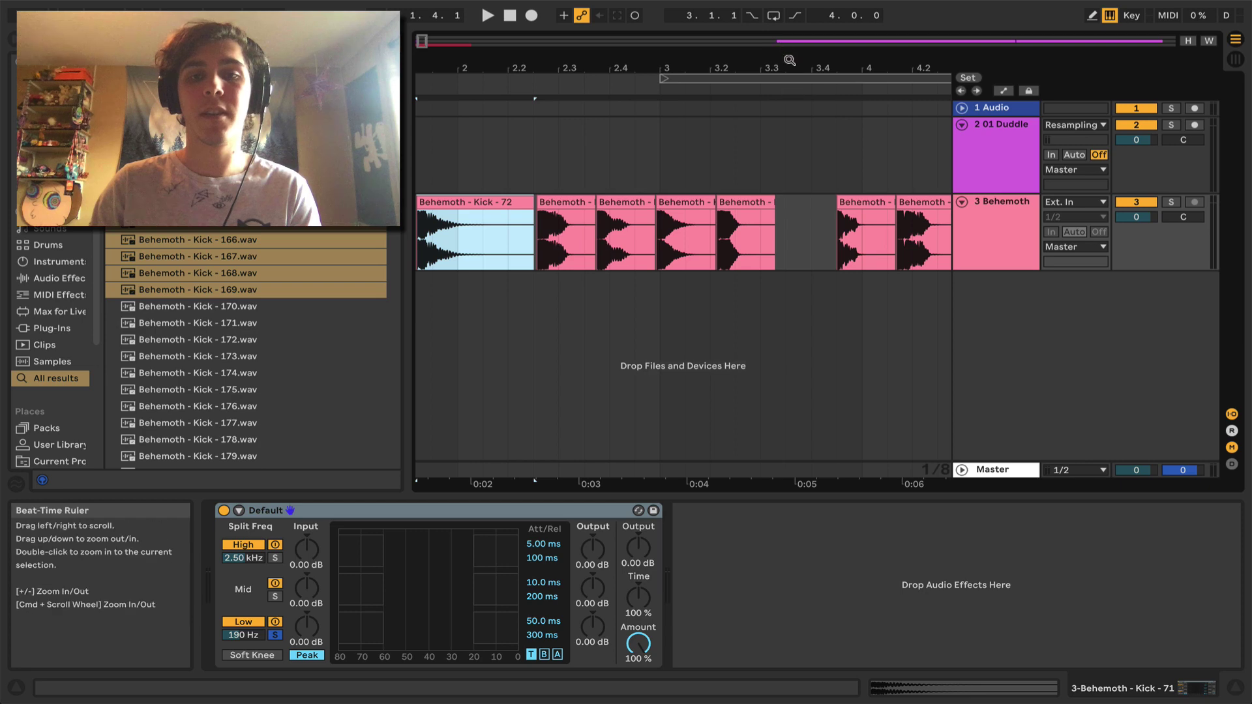
left_click_drag(790, 60, 789, 183)
left_click(601, 235, "shift")
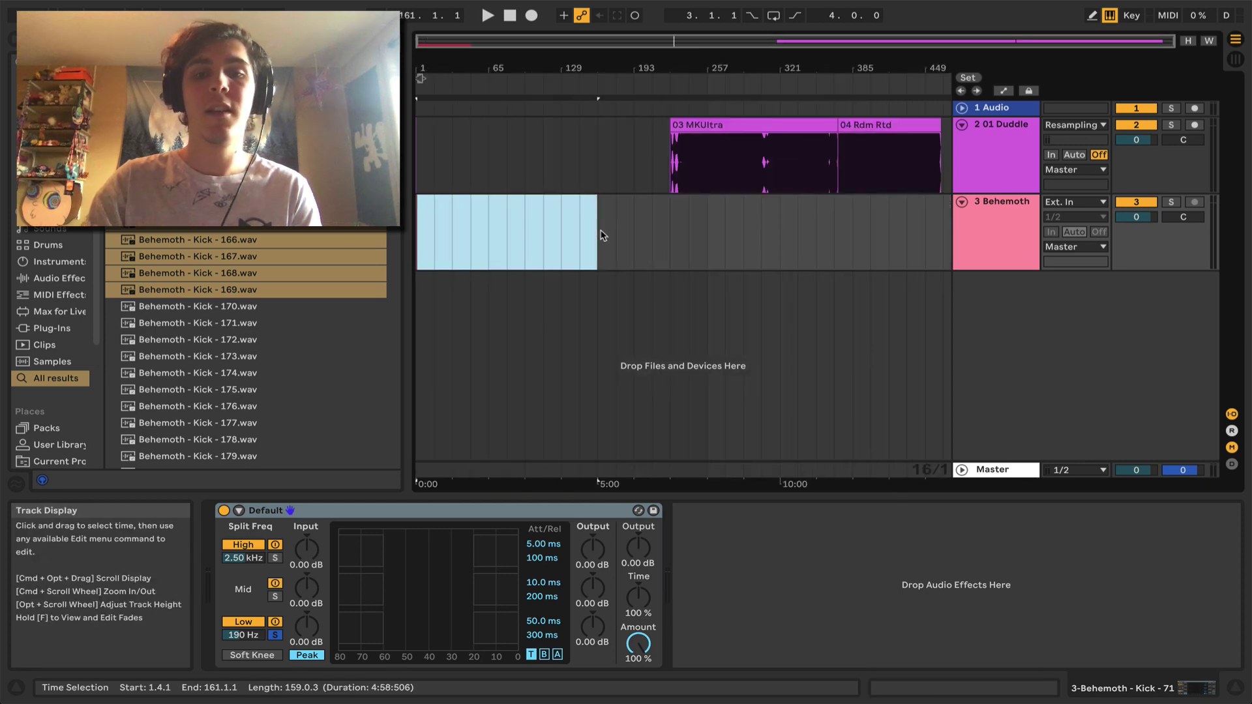
left_click(717, 124)
left_click(849, 126, "shift")
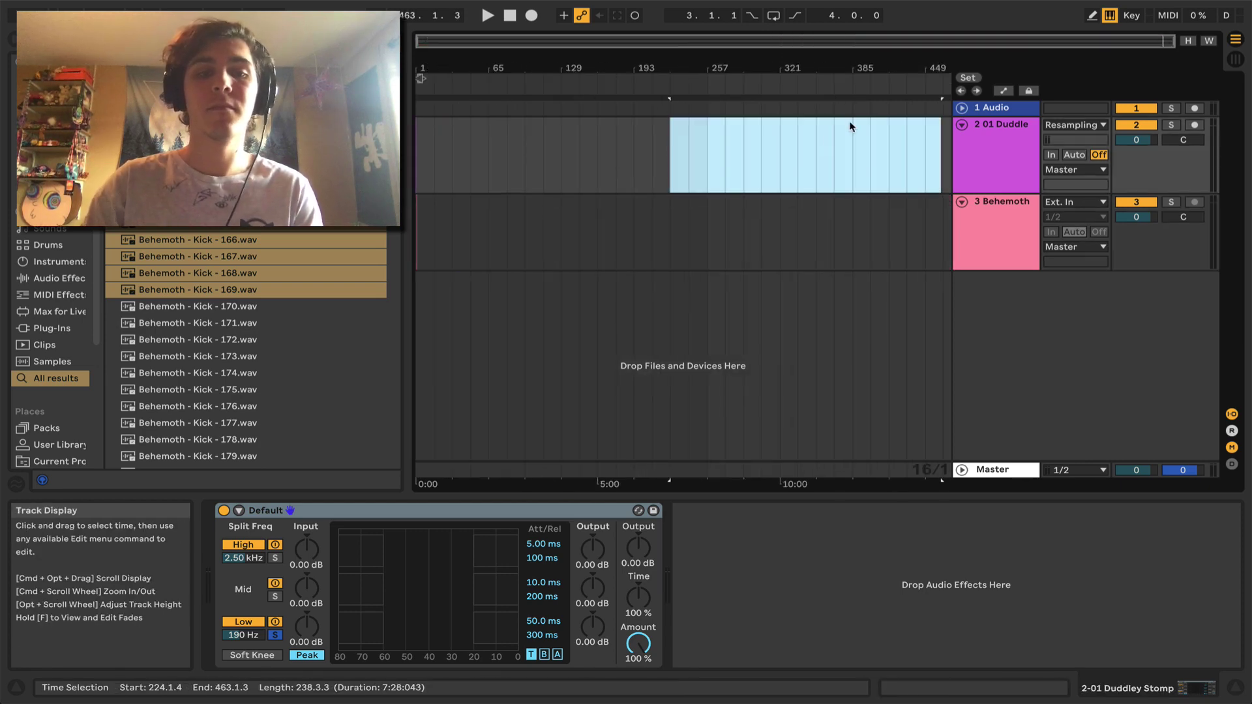
Play the remaining kicks and open the Behemoth - Kick - 77 clip's sample waveform
left_click_drag(421, 68, 421, 260)
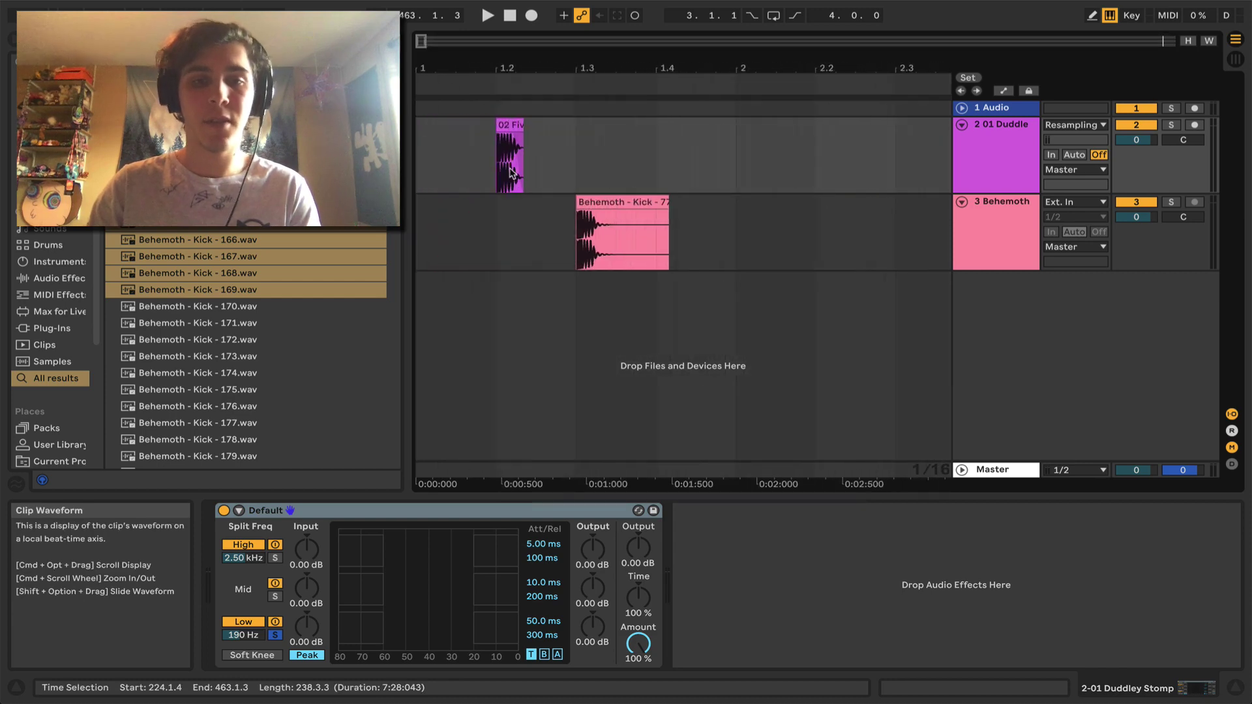
left_click(501, 222)
key("space")
left_click(579, 202)
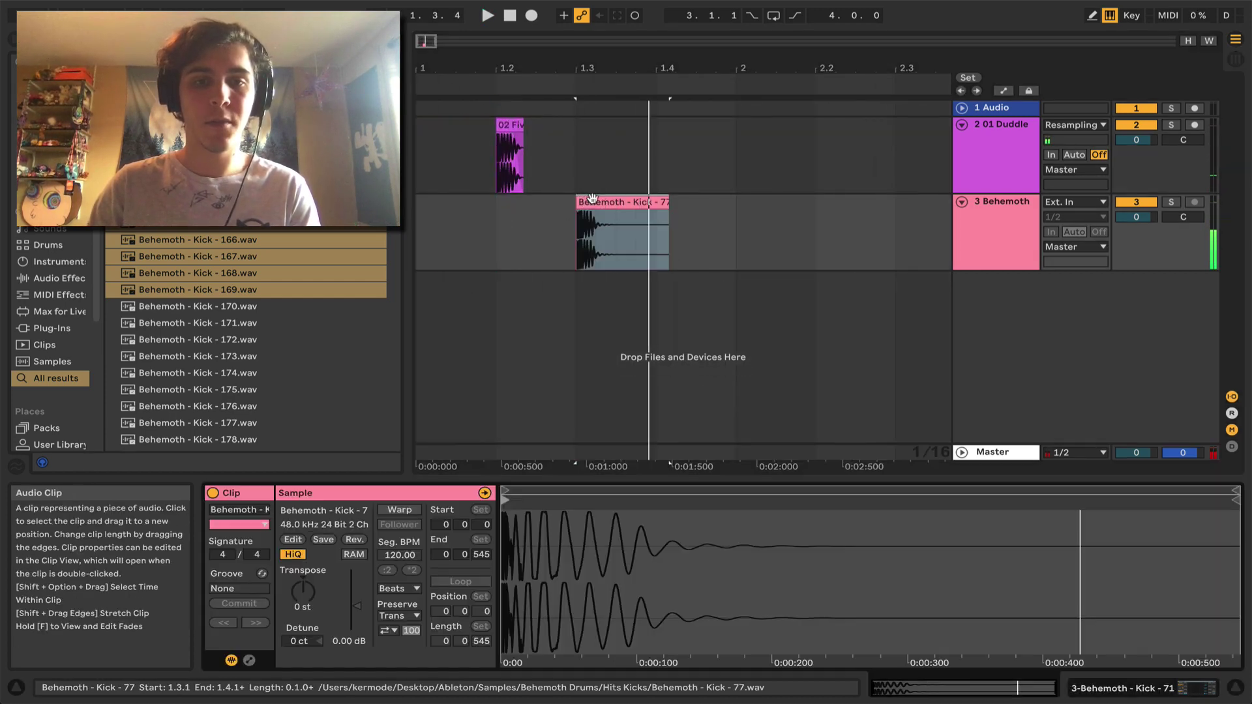
double_click(579, 202)
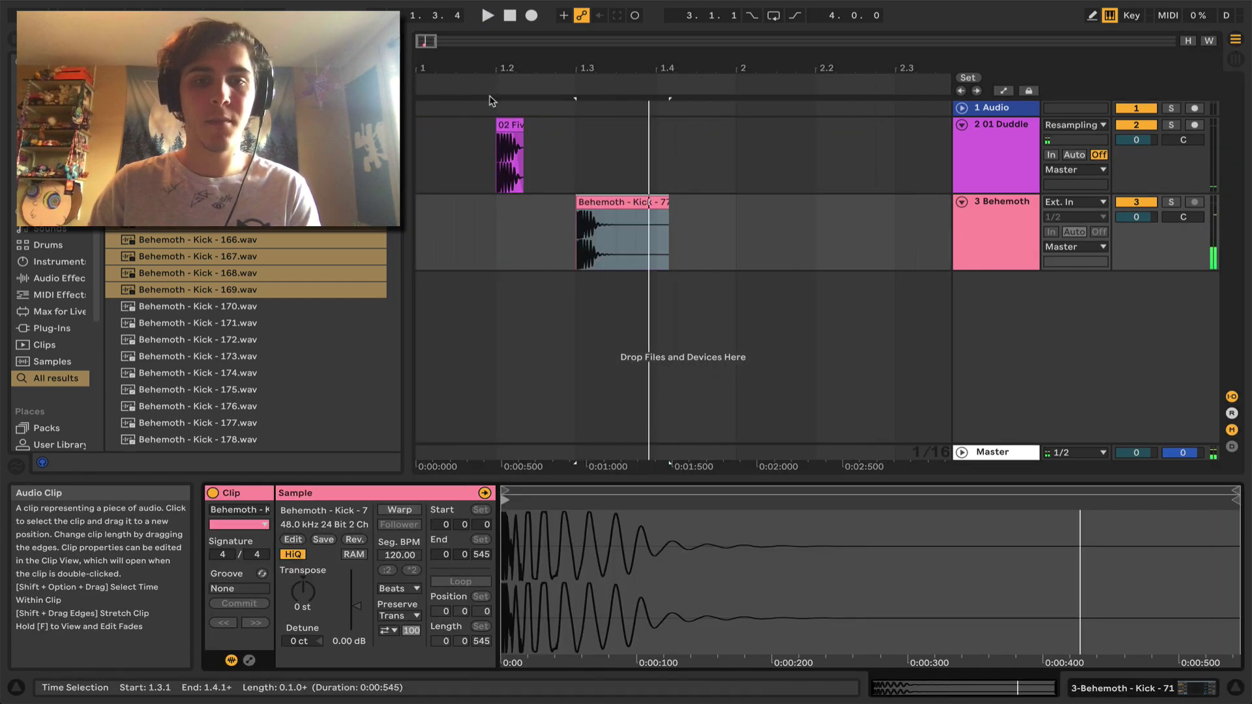
Align the Behemoth - Kick - 77 clip with the reference kick at 1.2.1 to compare their waveforms
left_click_drag(577, 68, 780, 150)
left_click_drag(819, 201, 525, 220)
left_click_drag(501, 68, 500, 120)
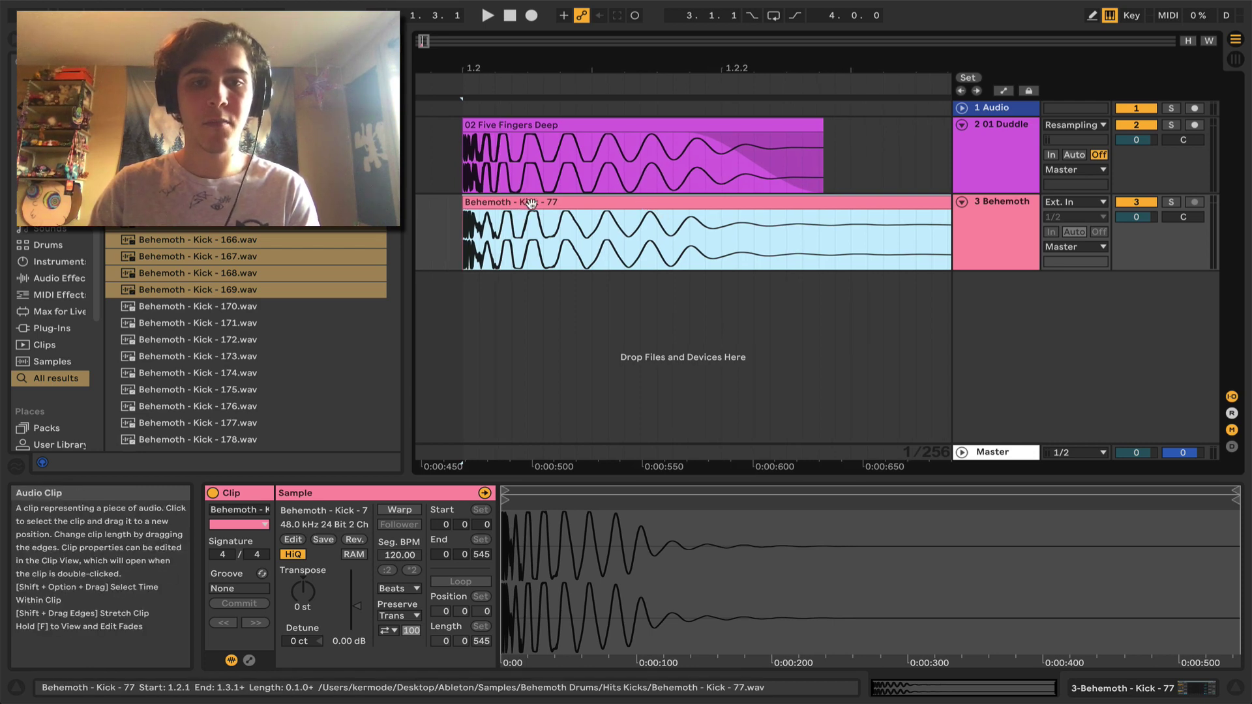
Reposition the Behemoth - Kick - 77 clip just after the end of the reference kick and play both in sequence
left_click_drag(532, 203, 902, 225)
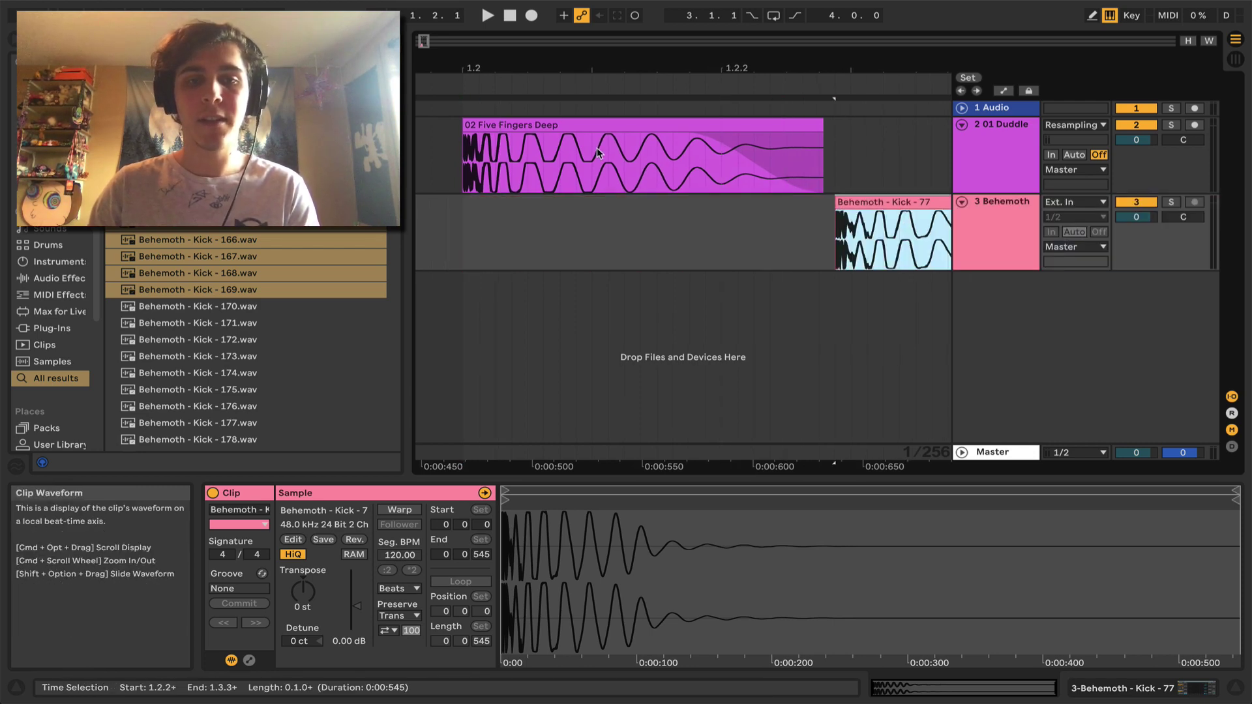
left_click(594, 128)
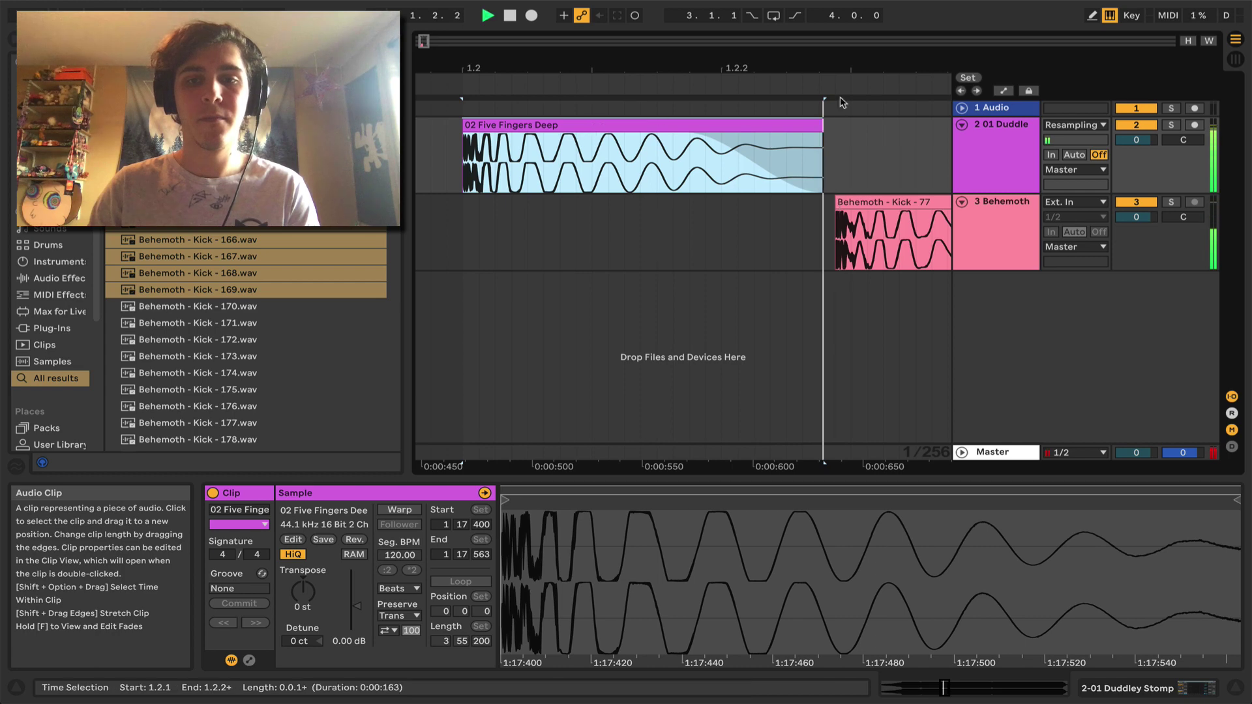
left_click_drag(738, 67, 739, 67)
key("space")
key("space")
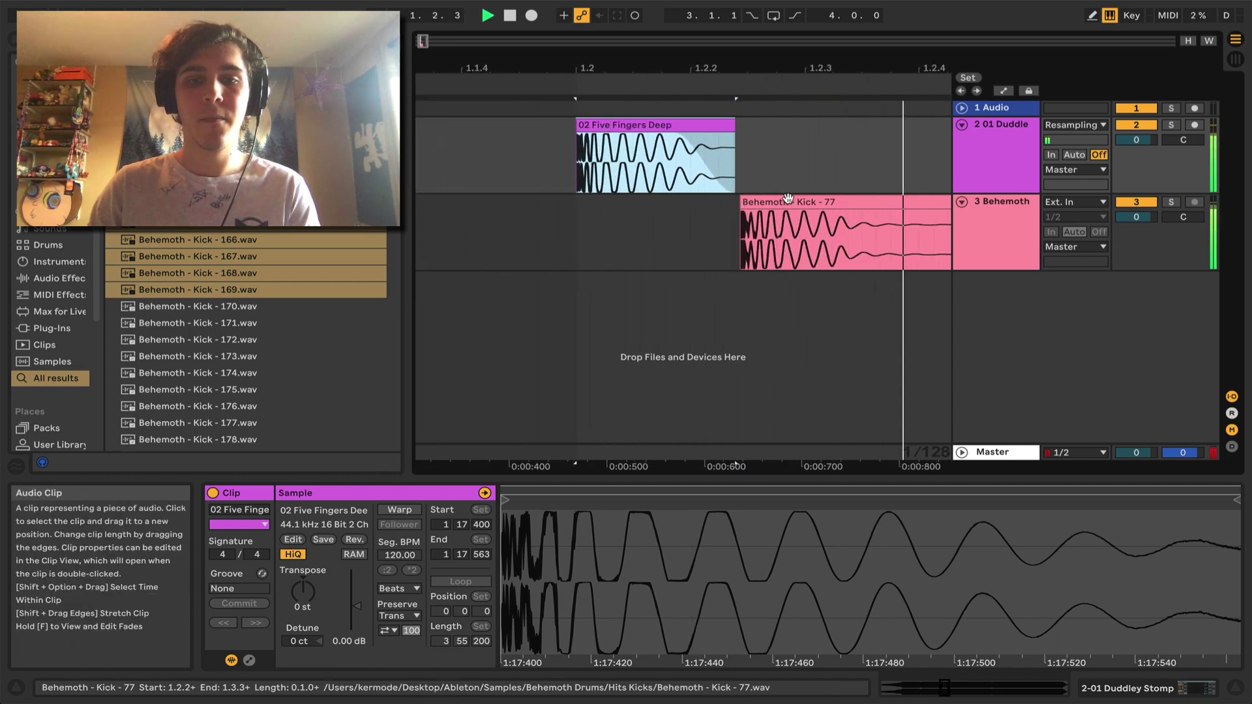
key("space")
left_click_drag(788, 201, 796, 202)
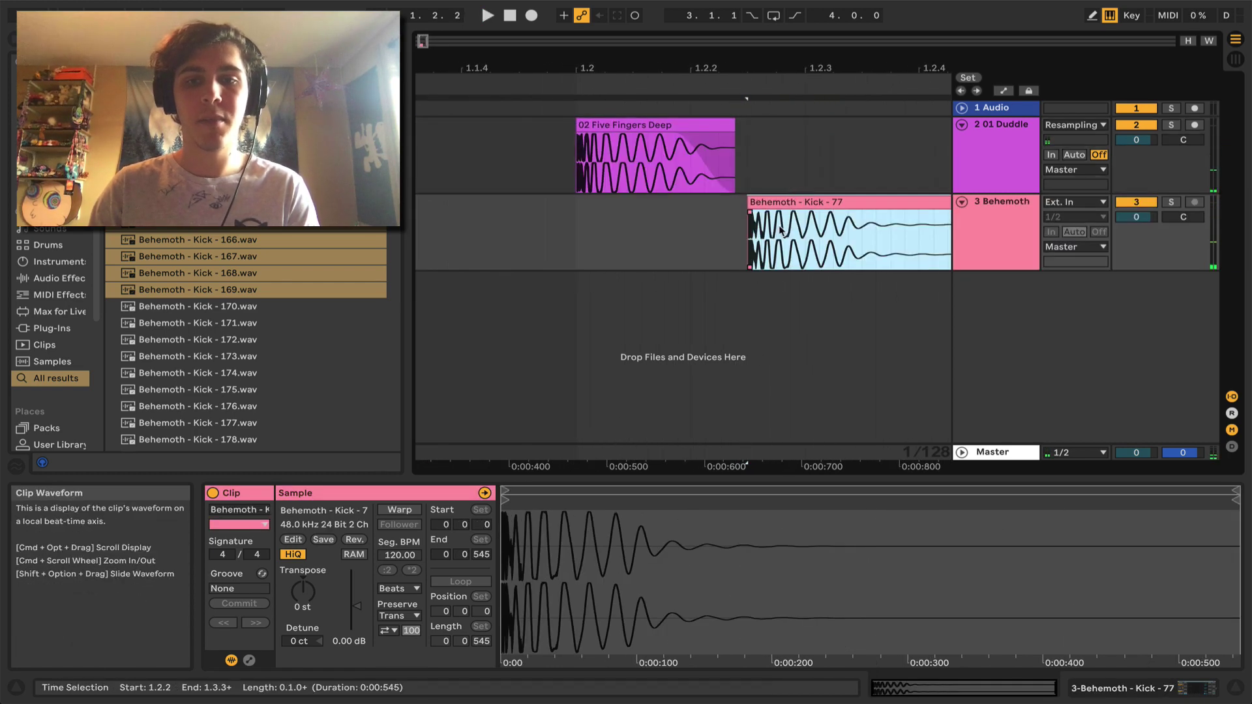
Play the reference kick and Behemoth - Kick - 77 back to back to compare their sound
left_click(630, 125)
key("space")
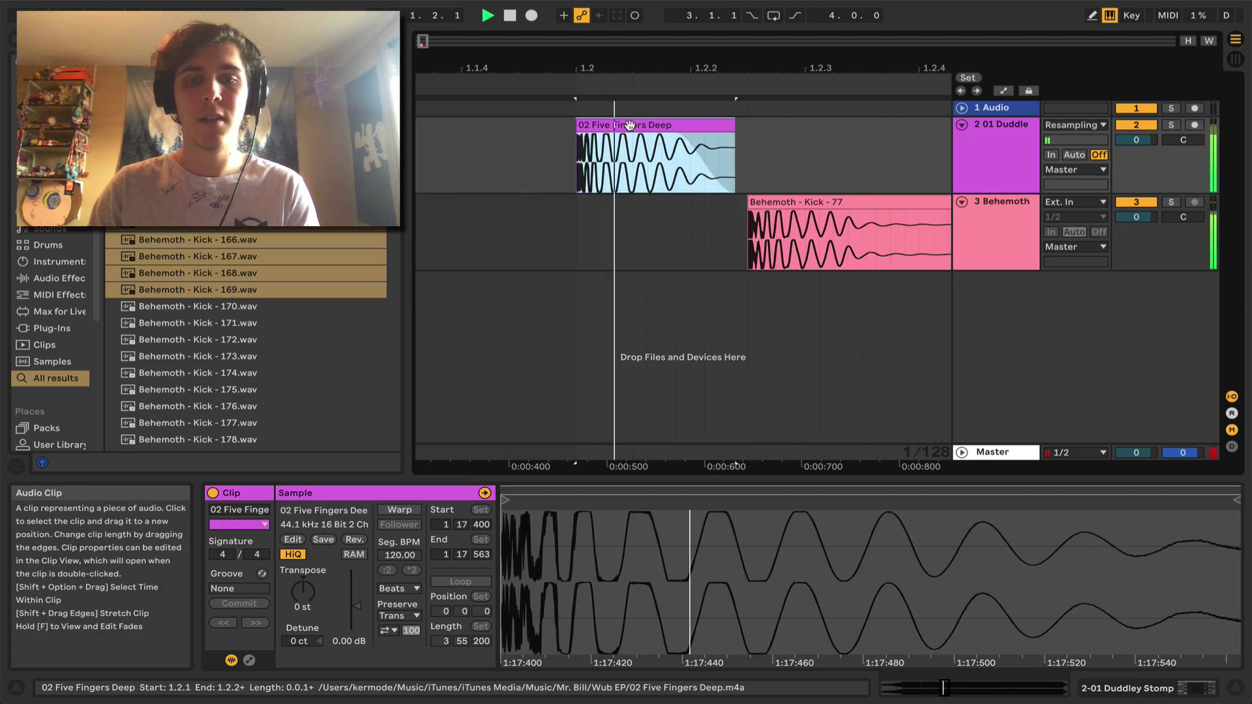
left_click(791, 202)
key("space")
left_click(591, 121)
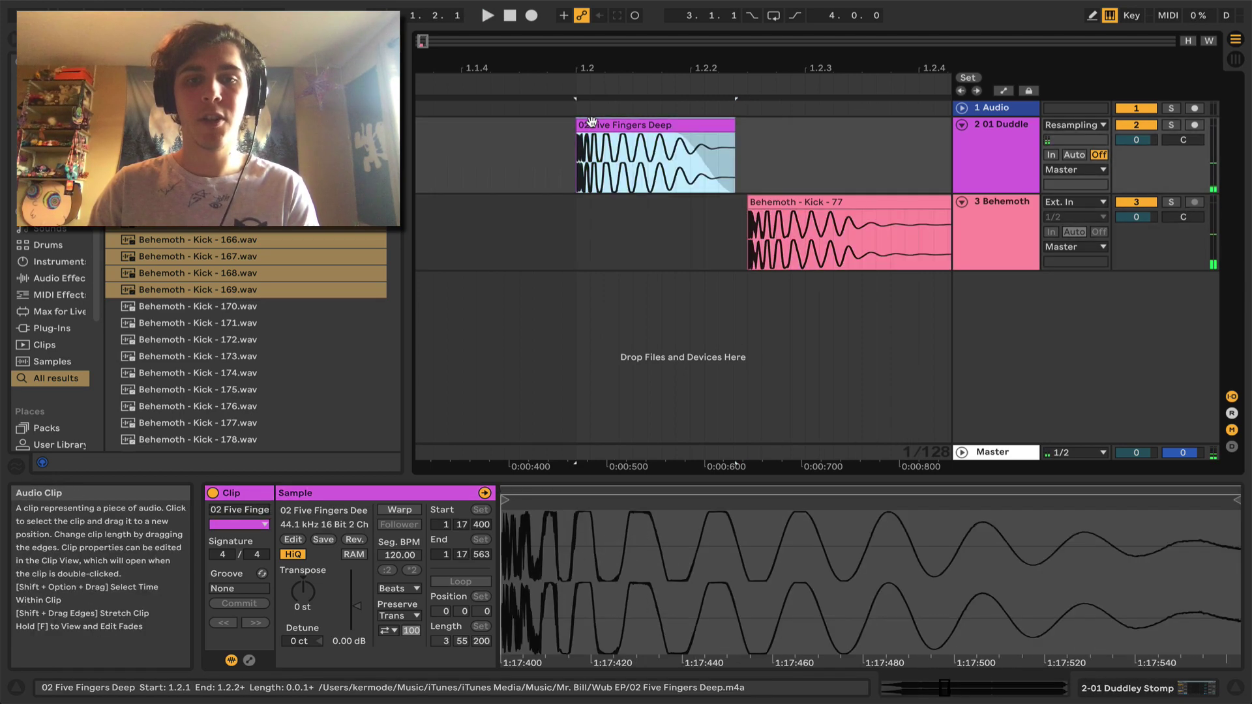
key("space")
key("space")
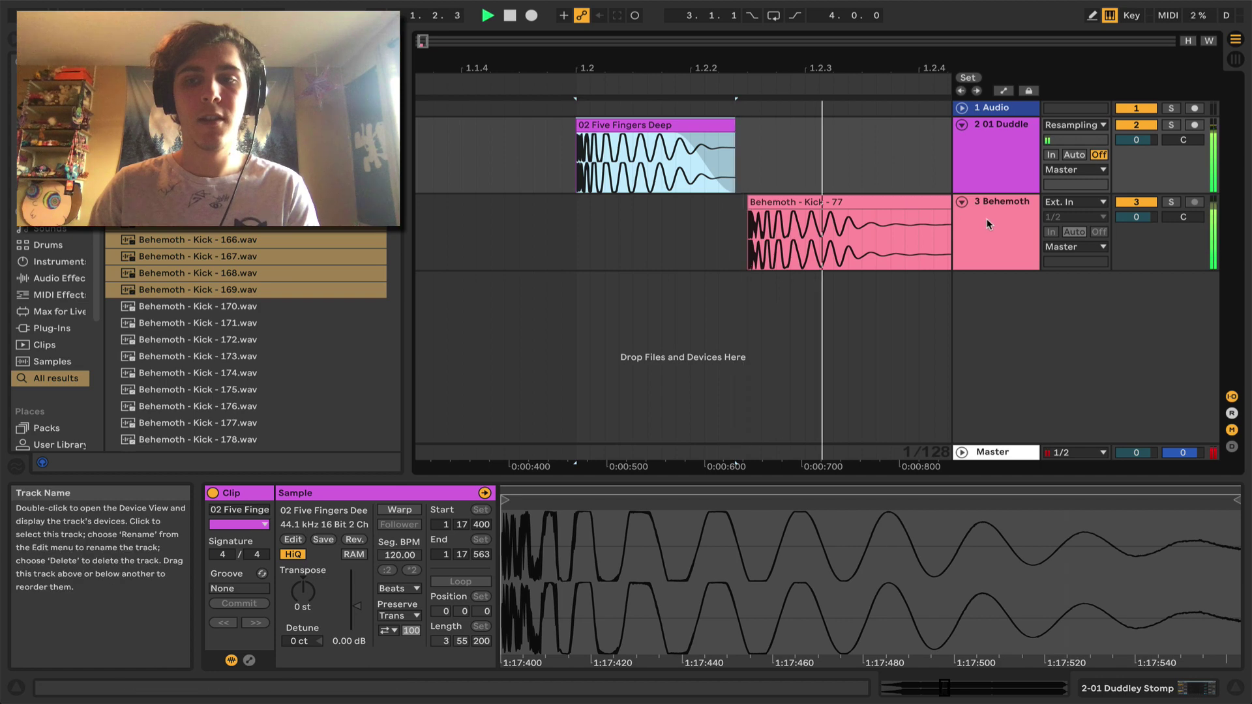
Move the Behemoth - Kick - 77 clip to 1.2.3, leaving a gap after the reference kick
double_click(988, 223)
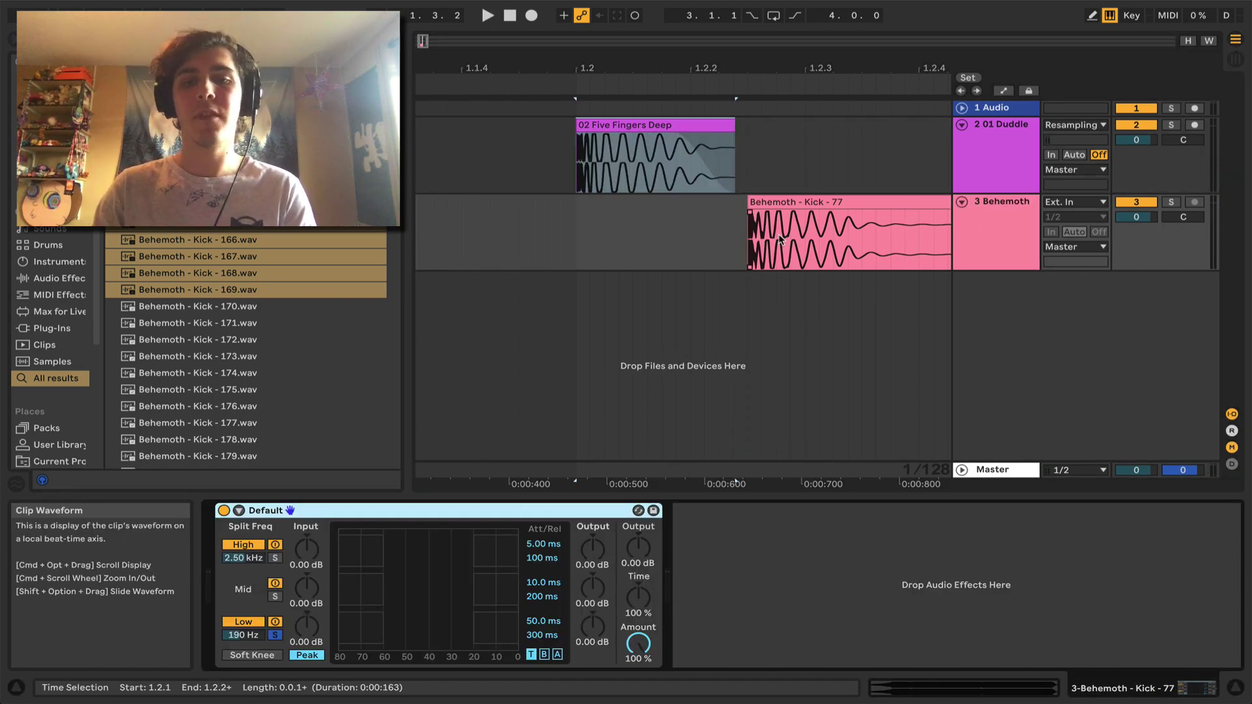
left_click(781, 203)
left_click_drag(781, 202, 837, 199)
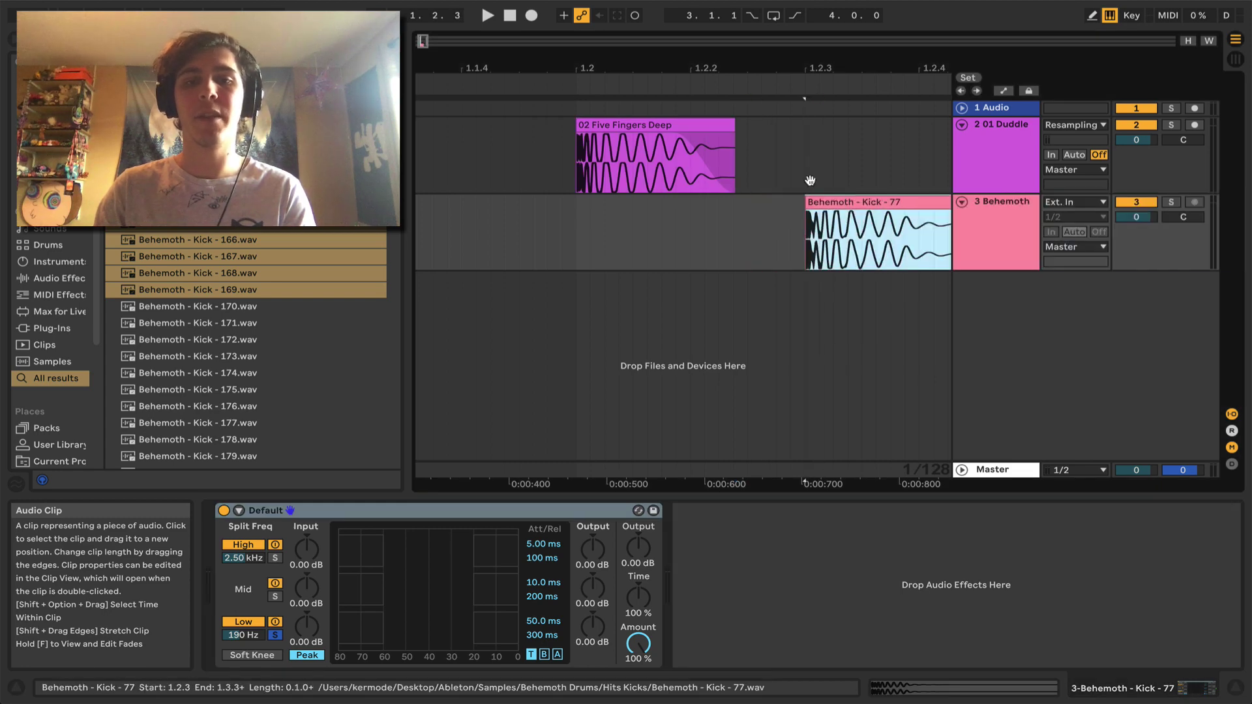
left_click(698, 123)
scroll(700, 127, "right", 1)
scroll(700, 129, "right", 1)
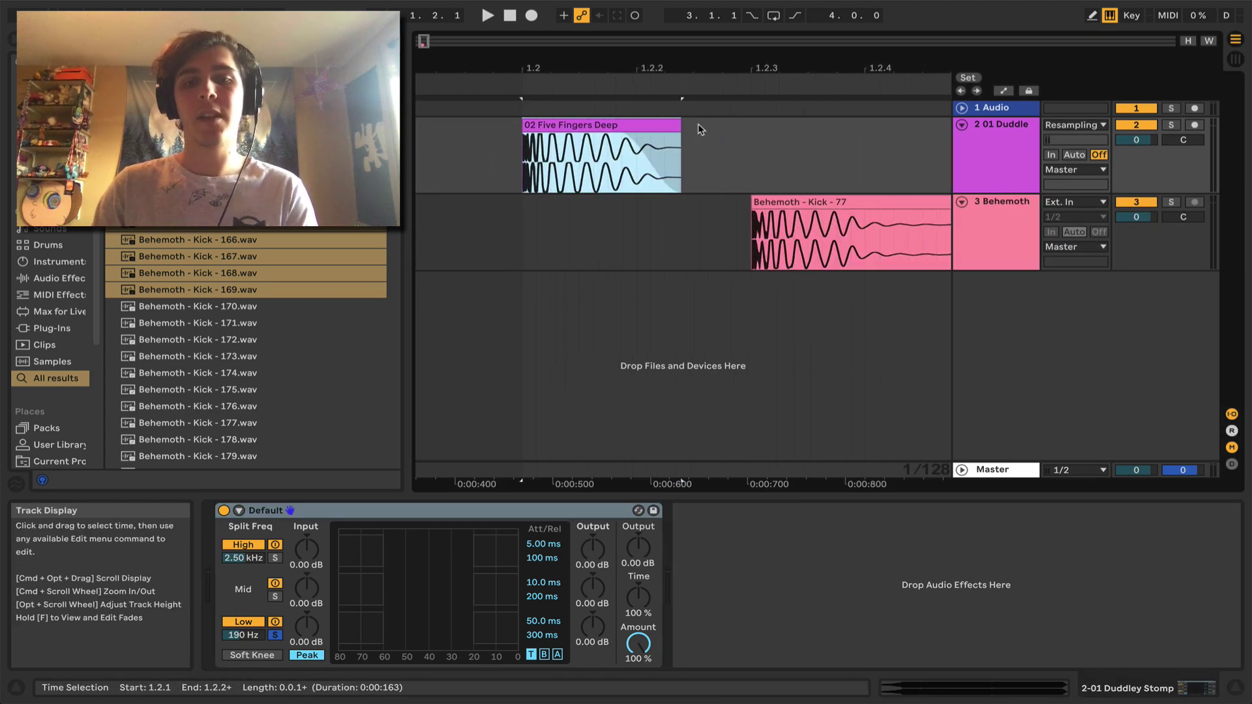
Solo the mid band instead of the low band in the reference track's Multiband Dynamics
left_click(1028, 124)
left_click(357, 552)
left_click(276, 634)
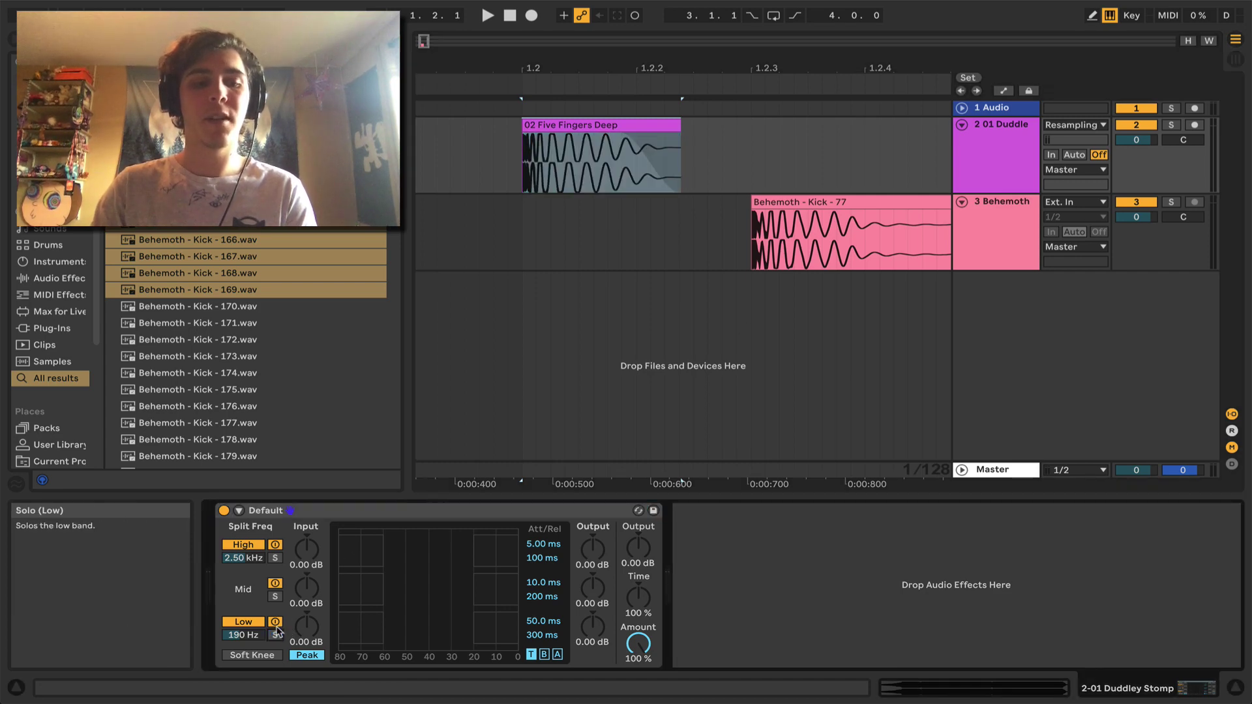
Play from 1.2.1 to hear the reference kick's mid band followed by Behemoth - Kick - 77
left_click(528, 139)
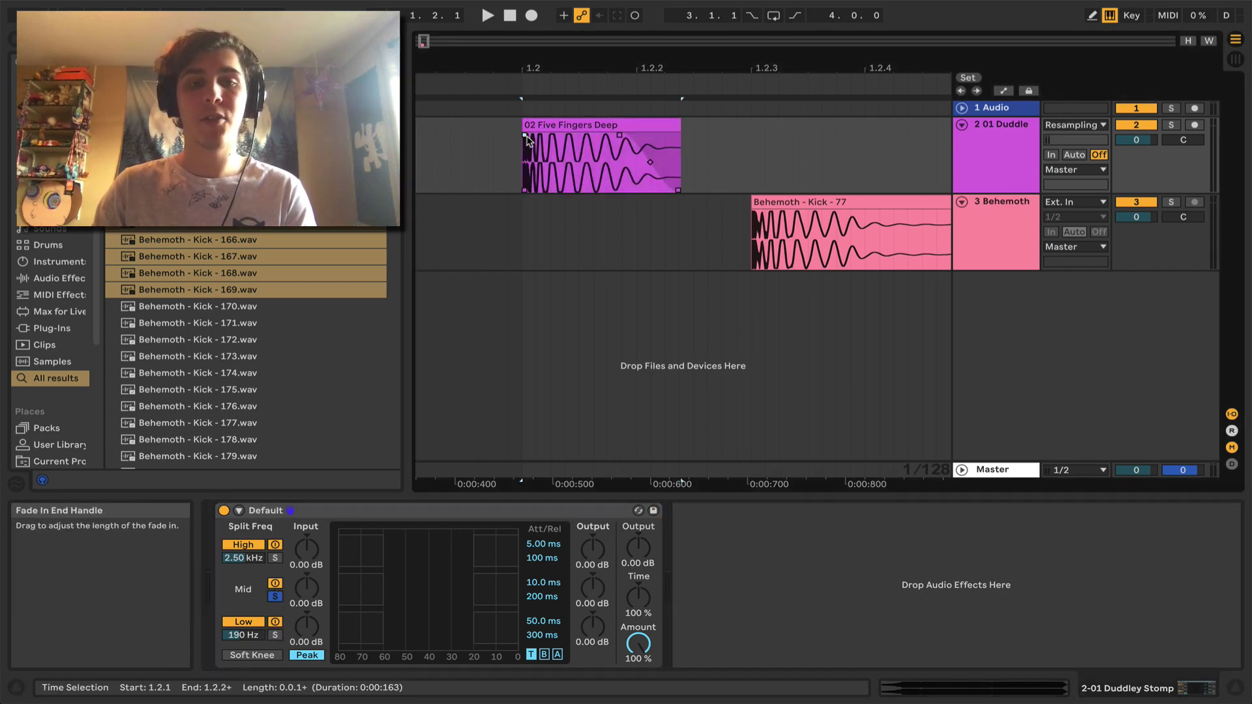
left_click(521, 160)
key("space")
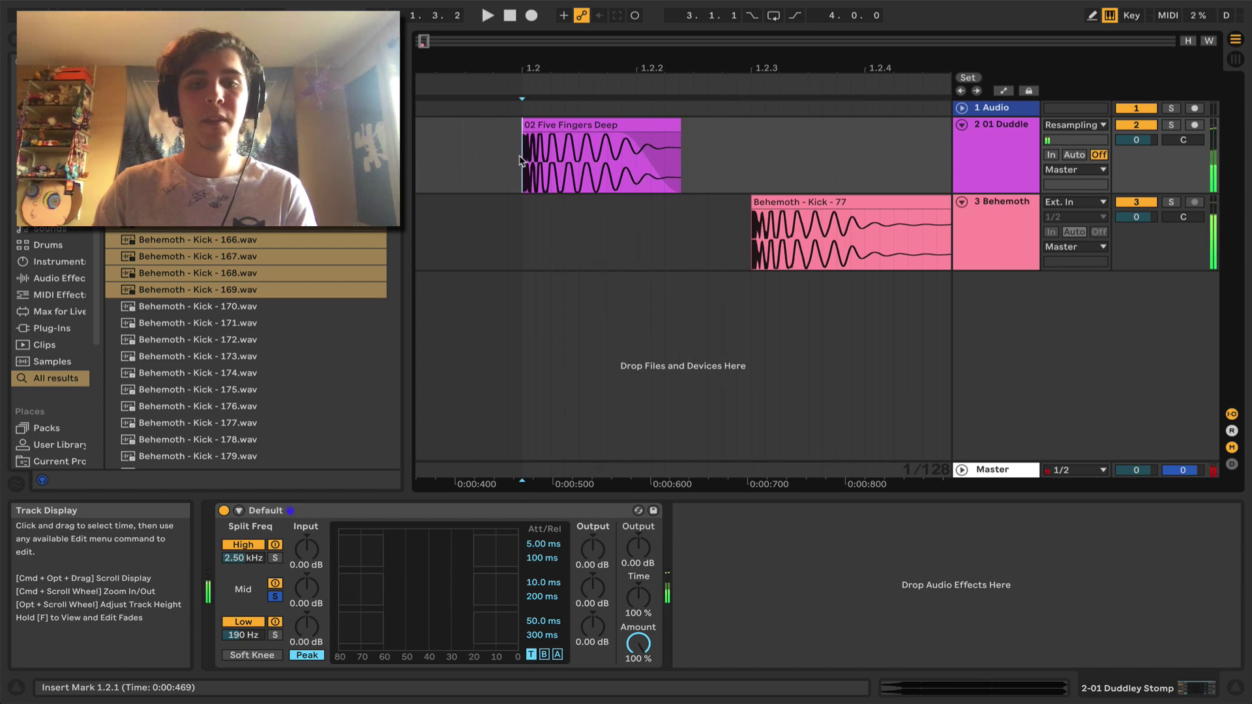
key("space")
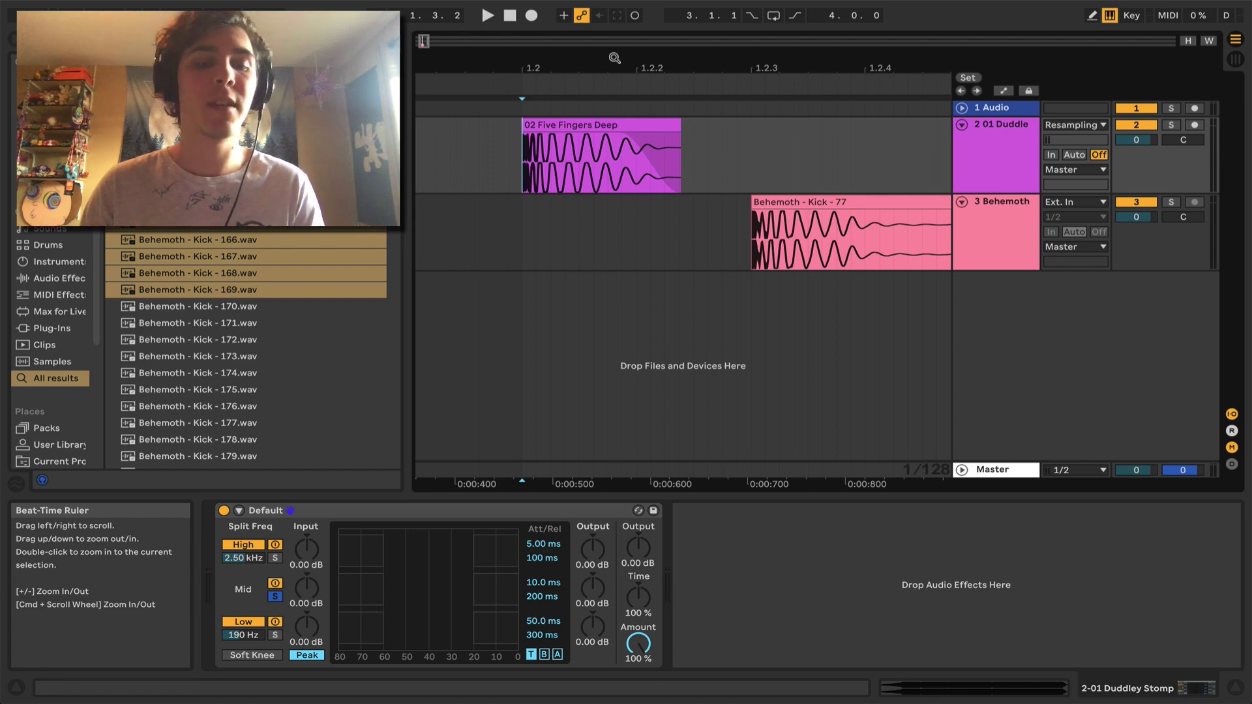
key("space")
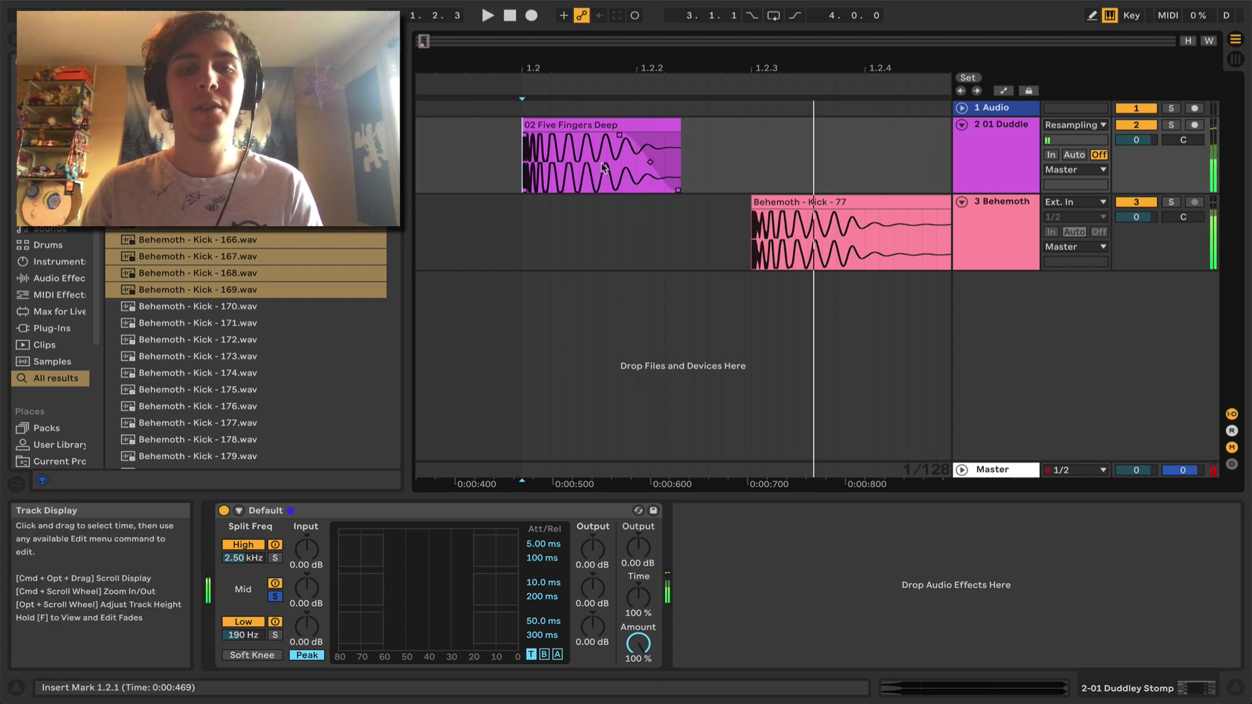
left_click_drag(783, 61, 783, 40)
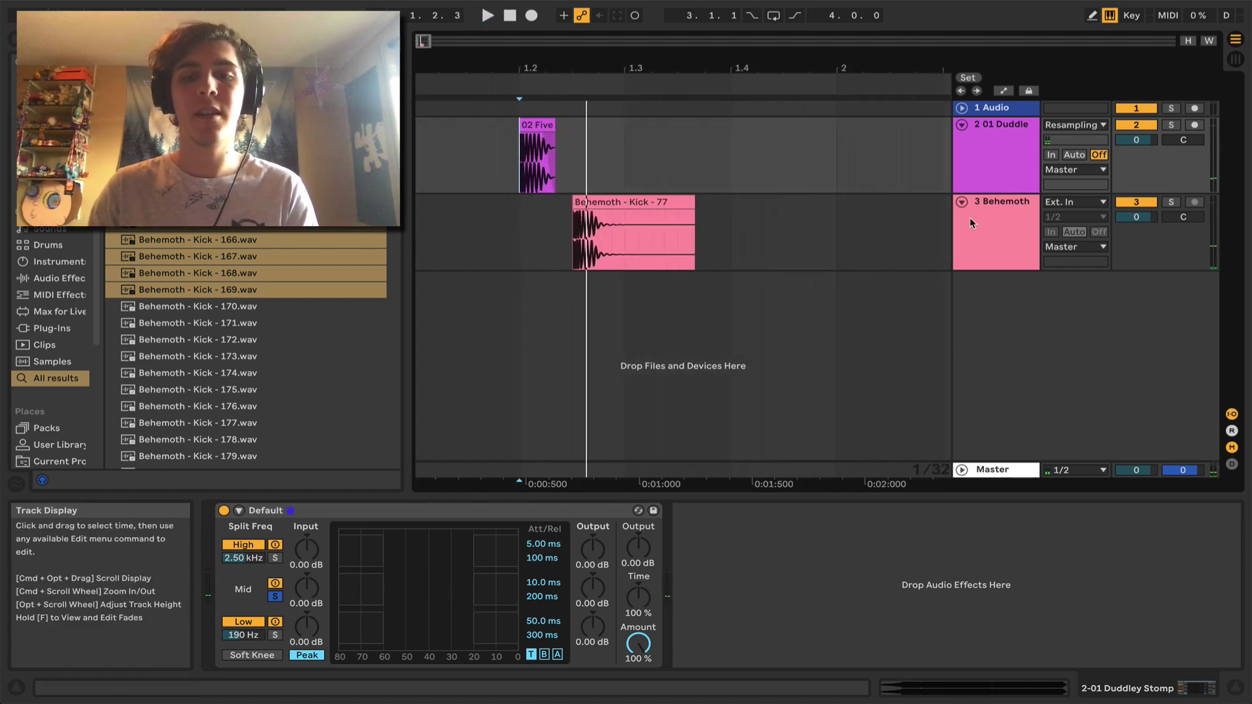
Duplicate the Behemoth track and delete the kick clip from the copy
left_click(993, 225)
left_click_drag(993, 233, 997, 313)
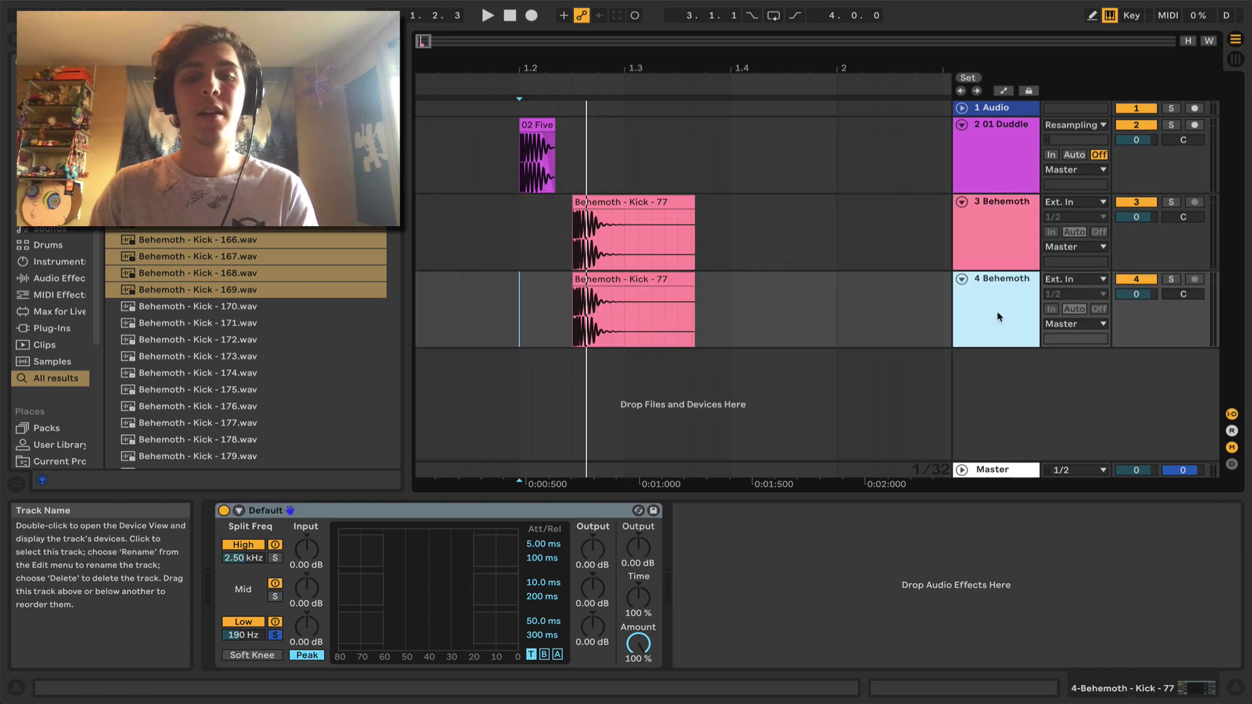
left_click(663, 281)
key("Delete")
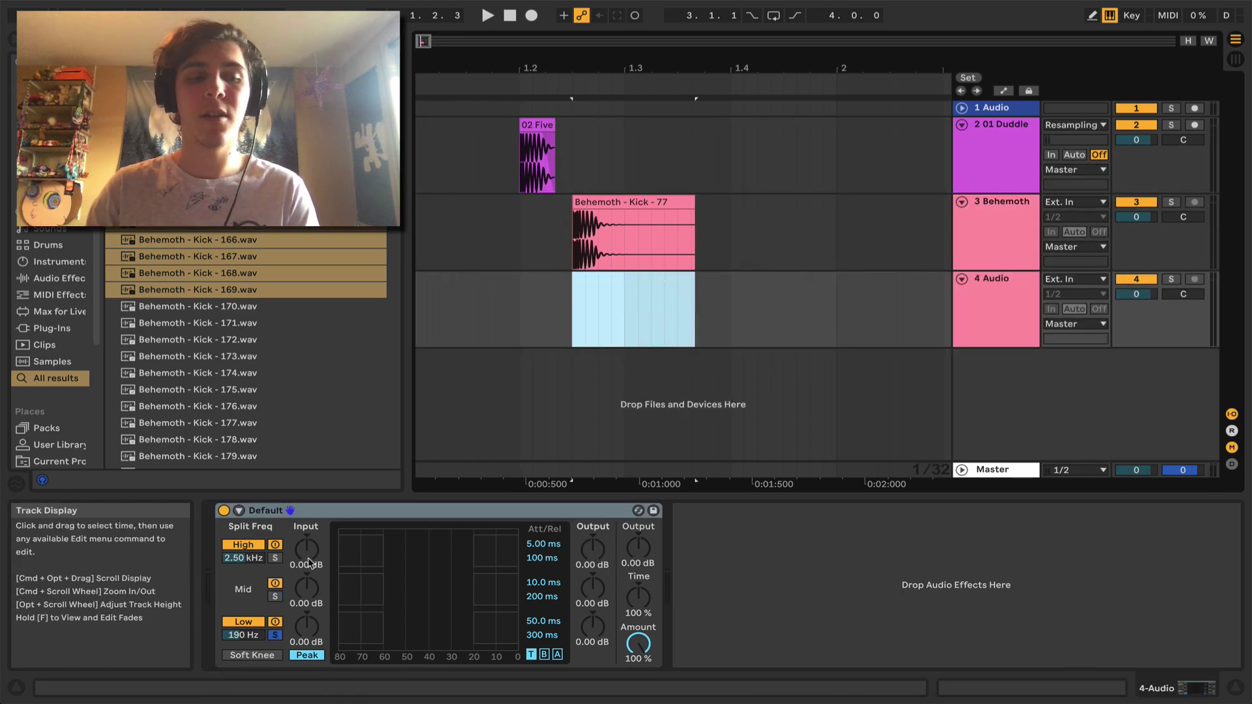
Solo the mid band instead of the low band in the duplicated track's Multiband Dynamics
left_click(275, 597)
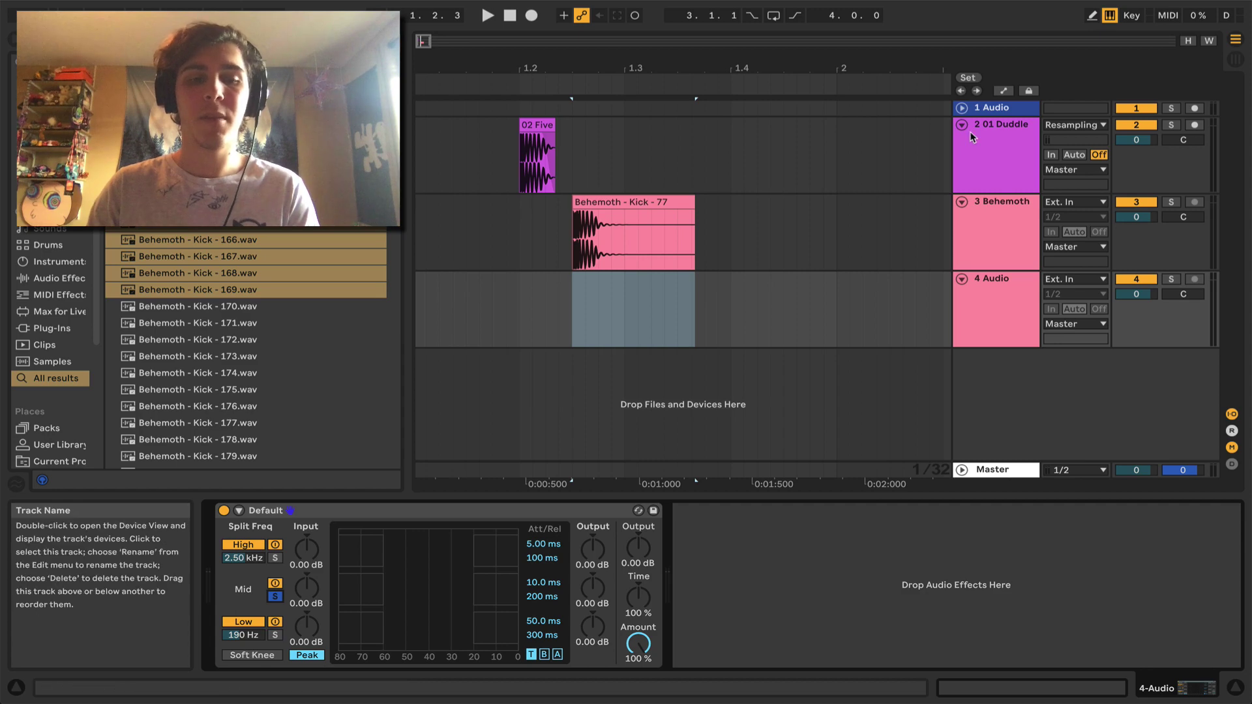
left_click(929, 159)
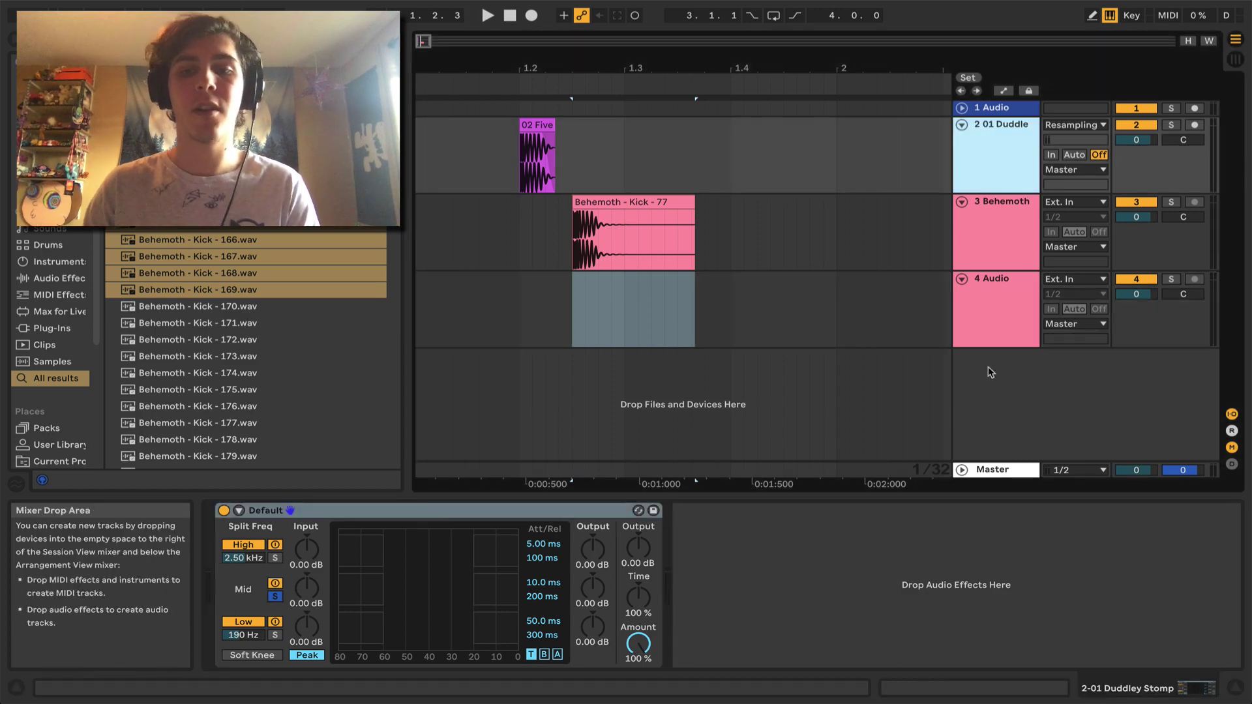
left_click(984, 331)
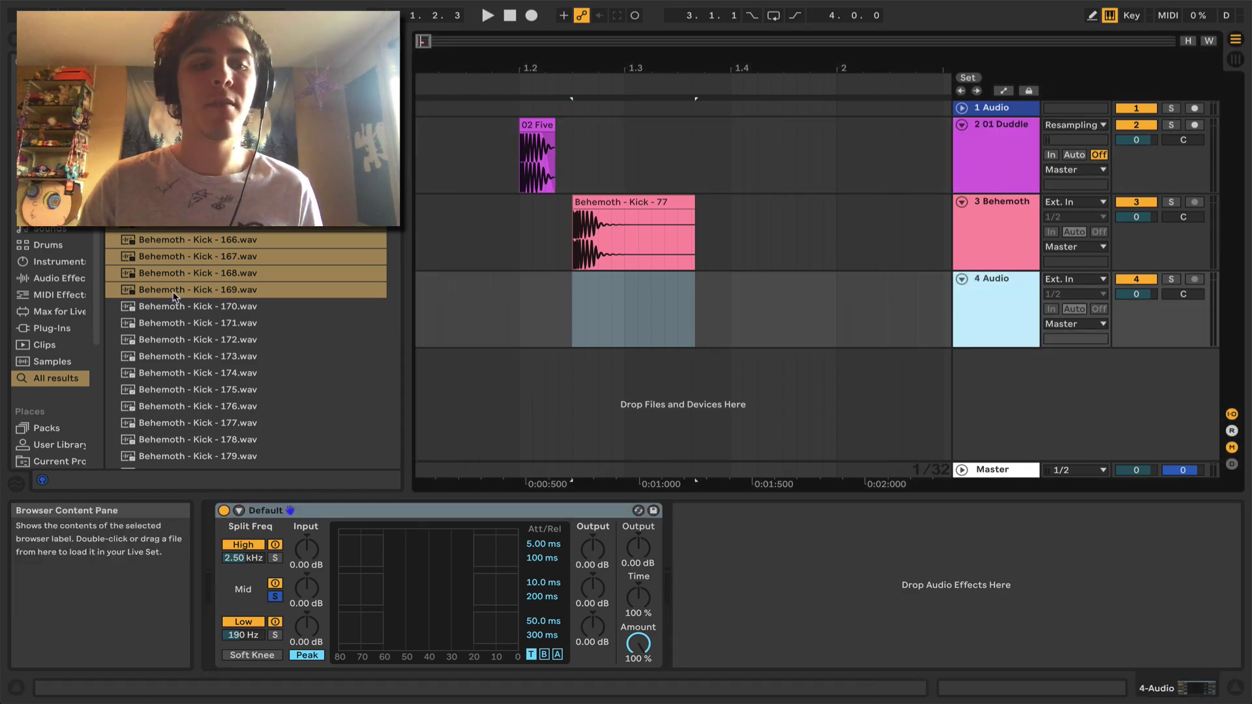
Try placing the selected Behemoth kick samples in sequence on track 4
mouse_move(184, 289)
left_mouse_down()
mouse_move(718, 282)
mouse_move(767, 295)
left_mouse_up()
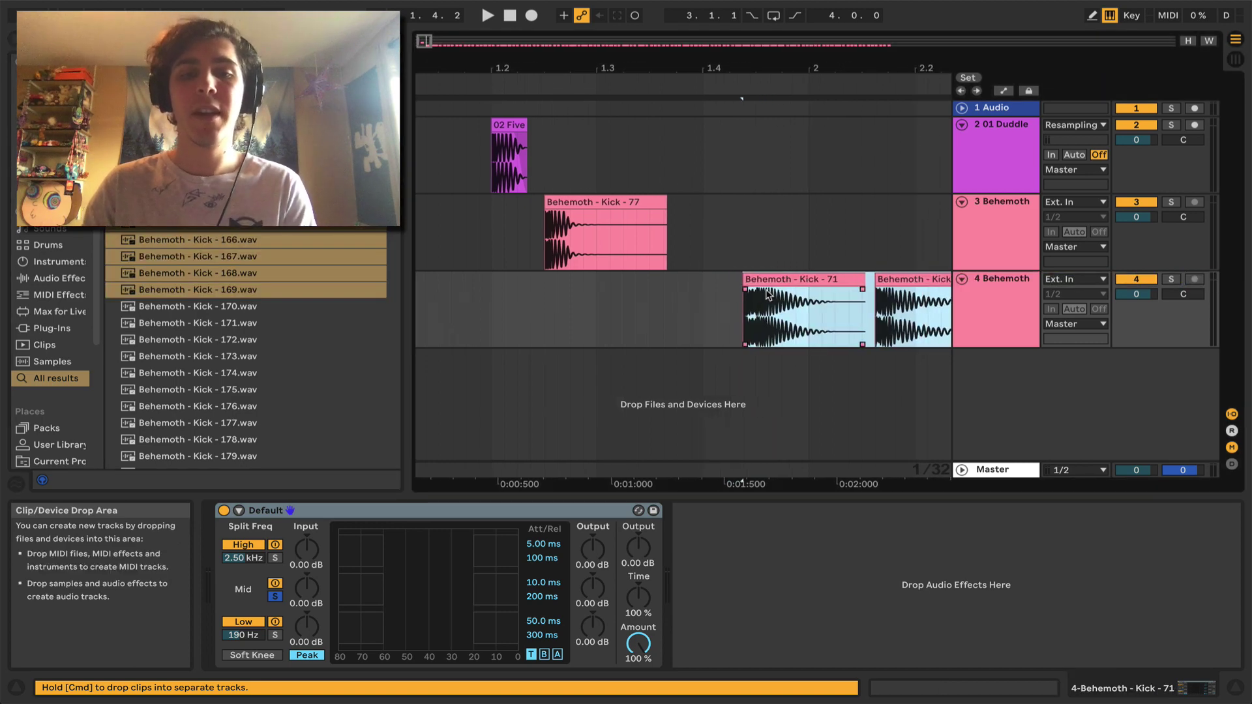
left_click_drag(658, 73, 652, 39)
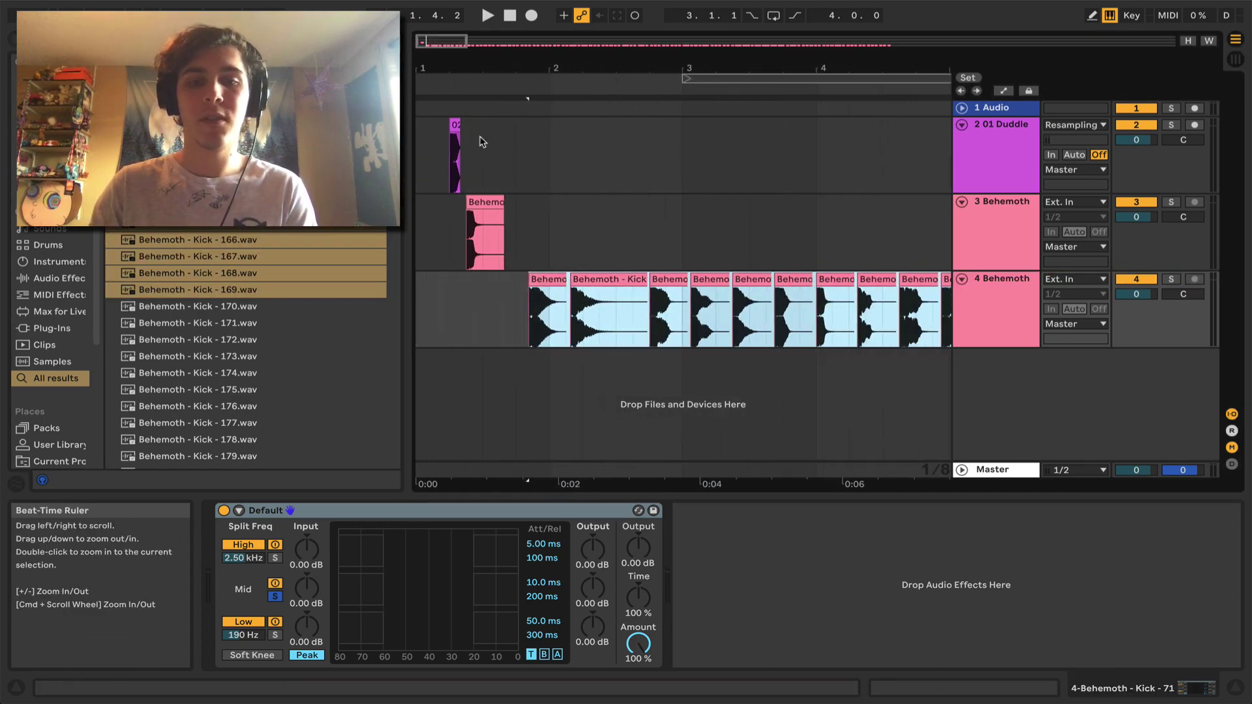
left_click(478, 200)
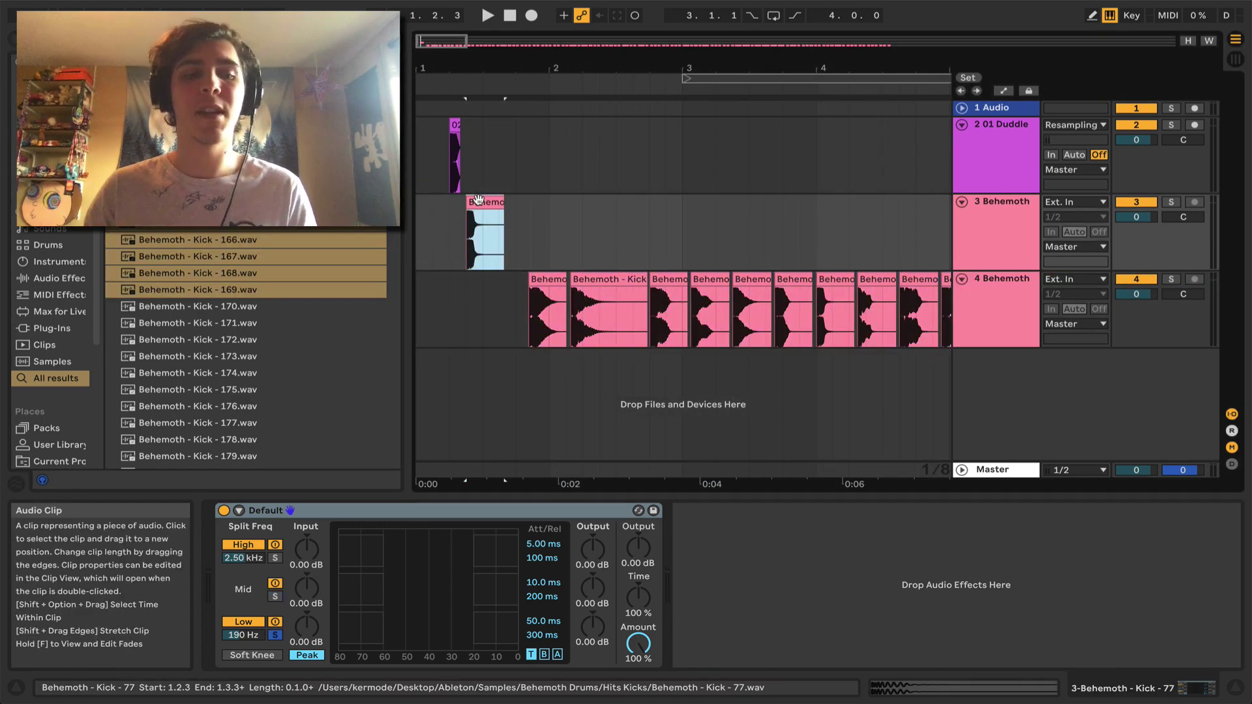
key("super+z")
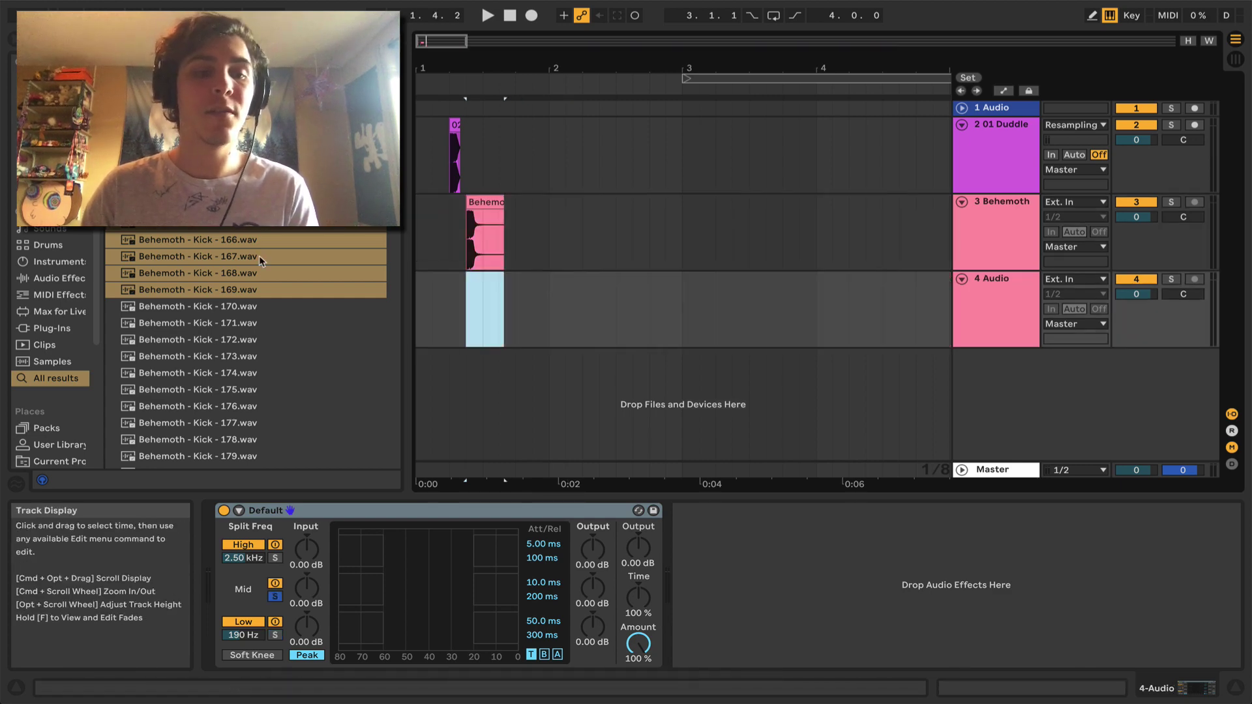
Place a range of kick samples from the library, starting with Kick - E - 25, on track 4 from bar 2
scroll(260, 261, "down", 15)
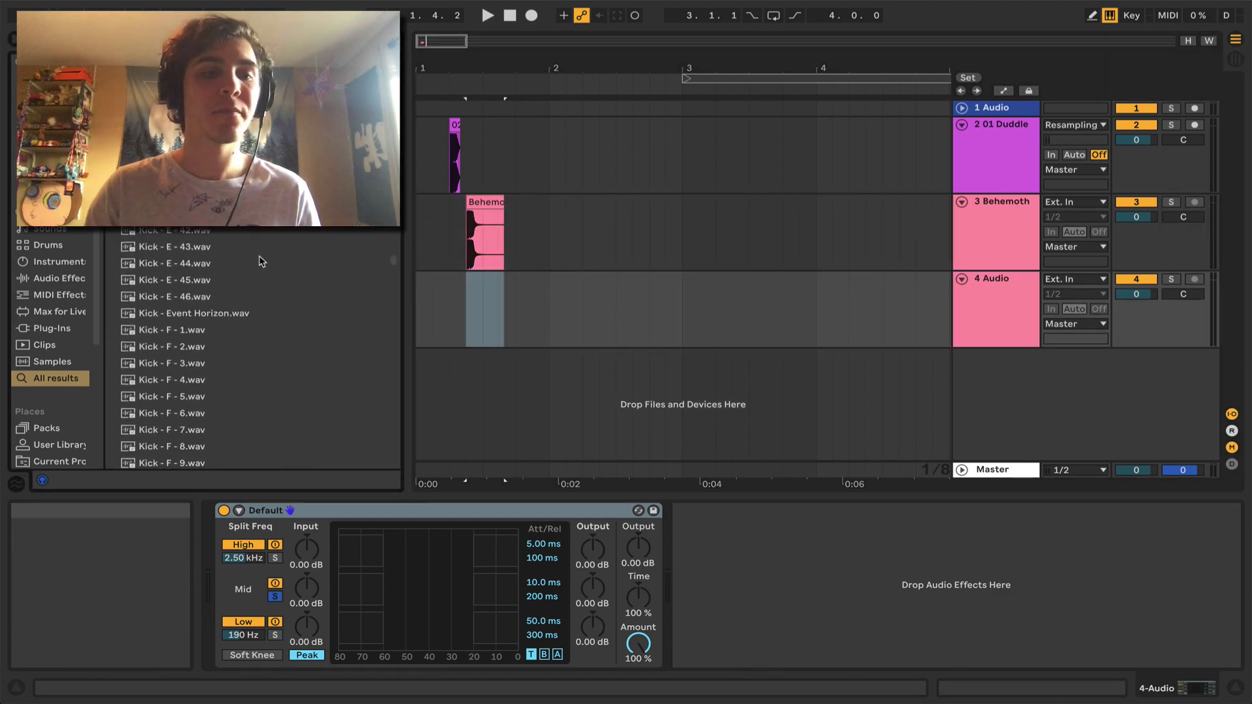
scroll(259, 261, "up", 5)
scroll(258, 347, "down", 15)
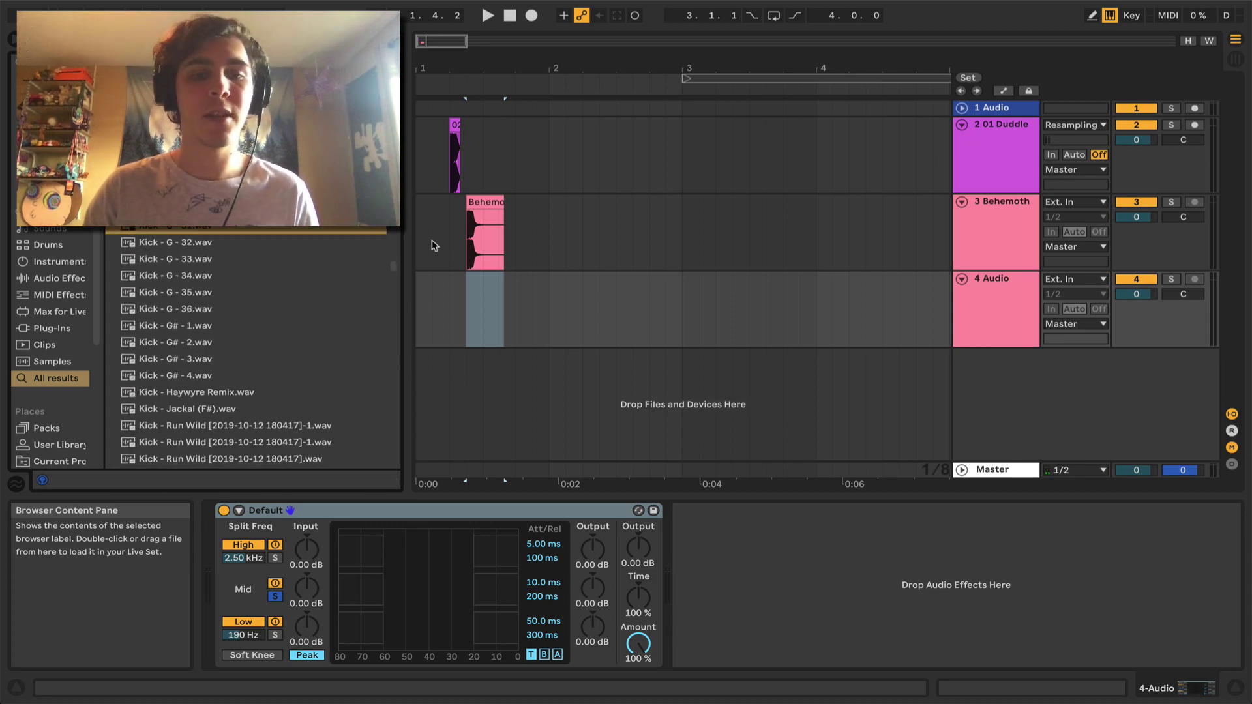
left_click_drag(431, 246, 551, 290)
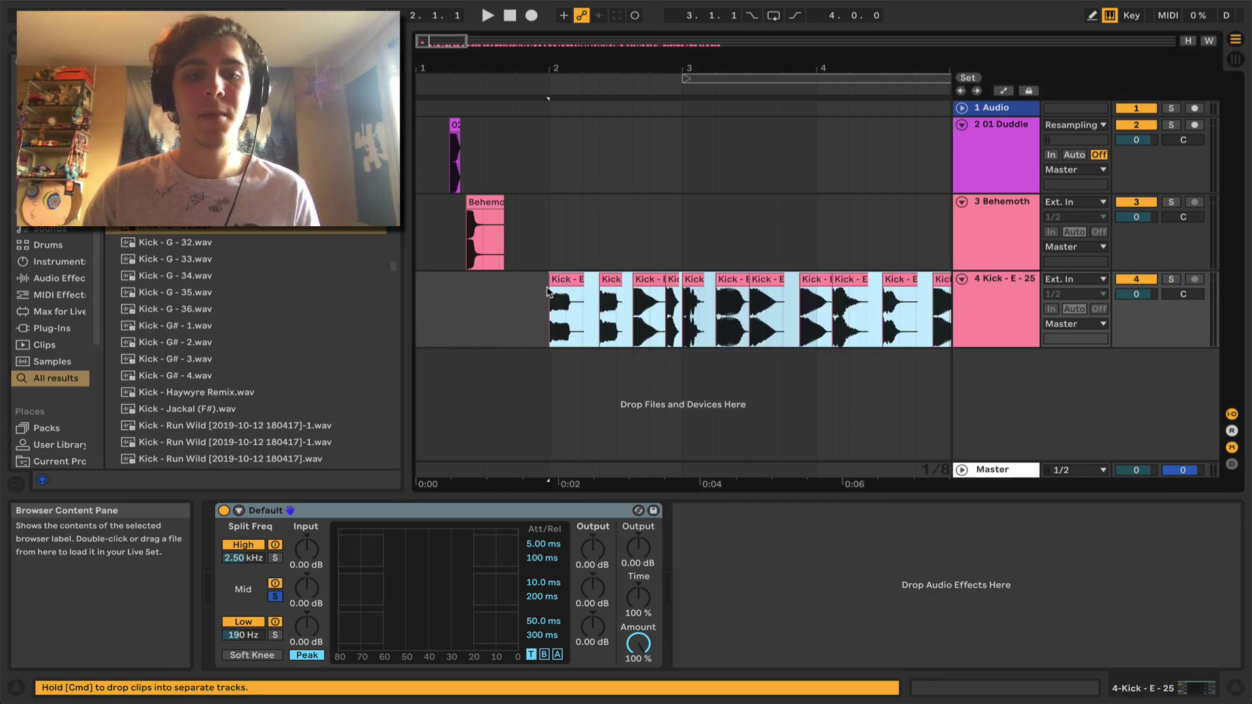
Play the reference kick's mid band and Behemoth - Kick - 77 in sequence
left_click(454, 126)
key("space")
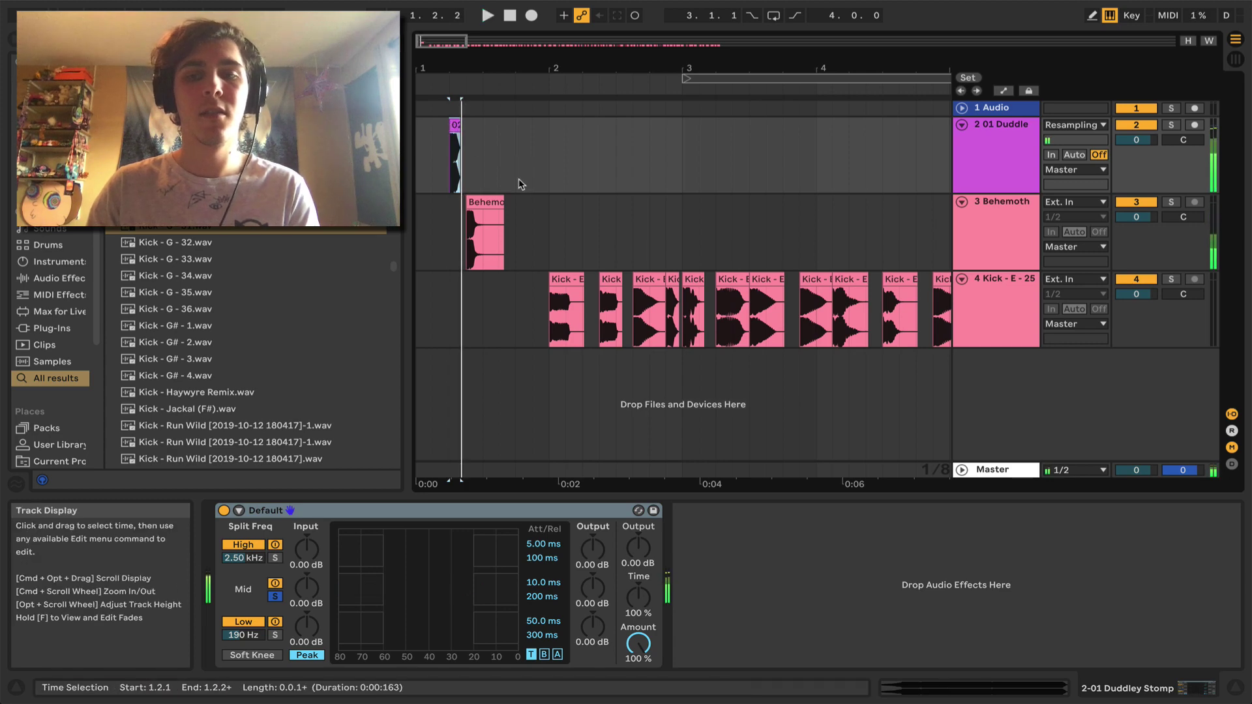
key("space")
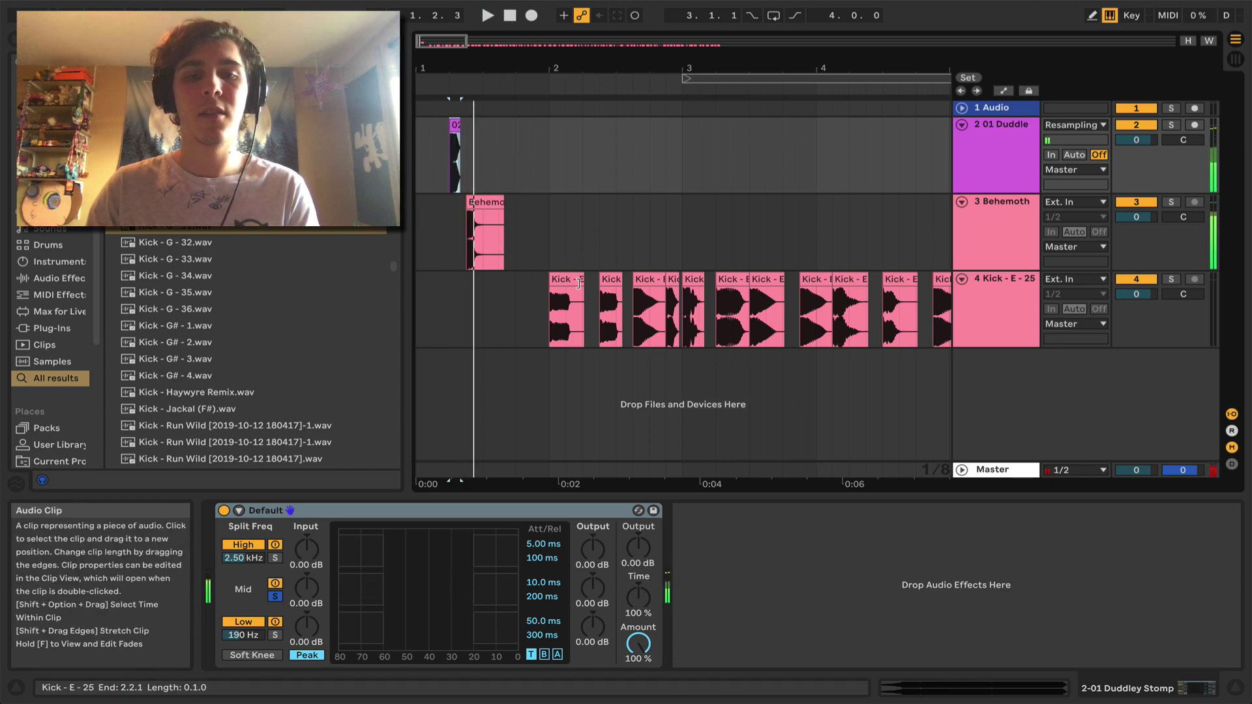
Audition the track 4 kicks from just before bar 3 and set Kick - E - 34 aside at 1.3.1
left_click(669, 277)
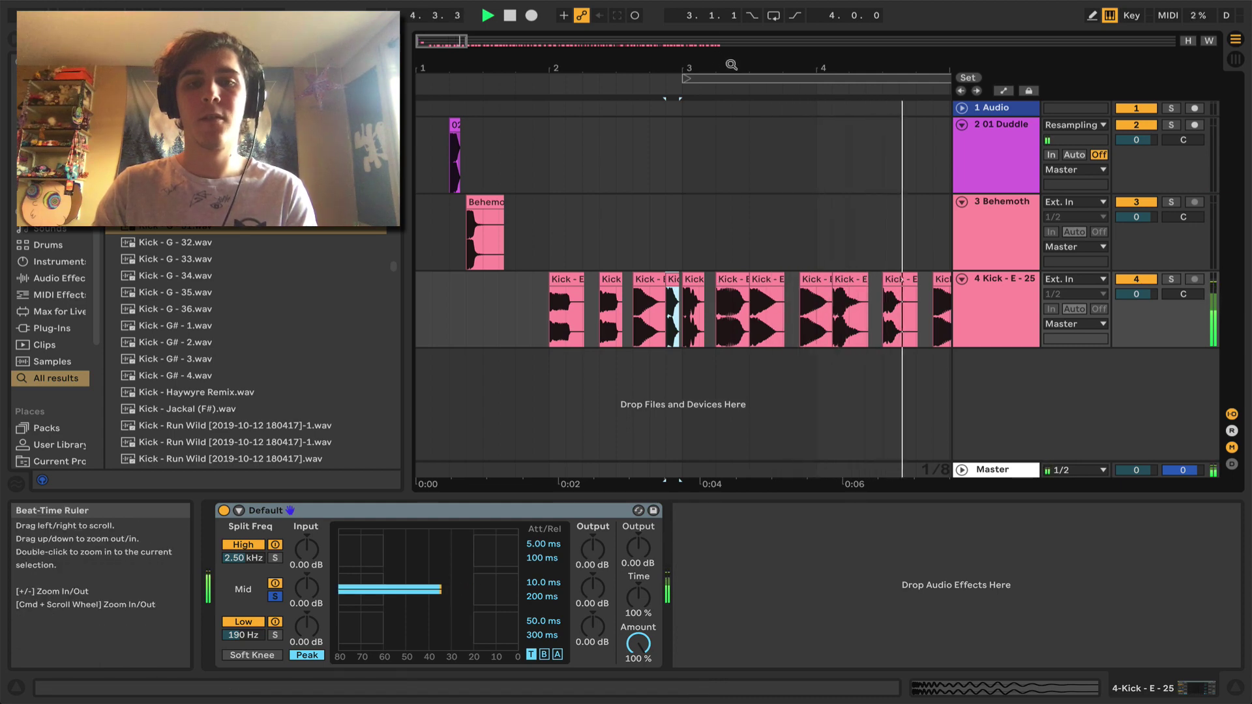
left_click_drag(718, 59, 716, 43)
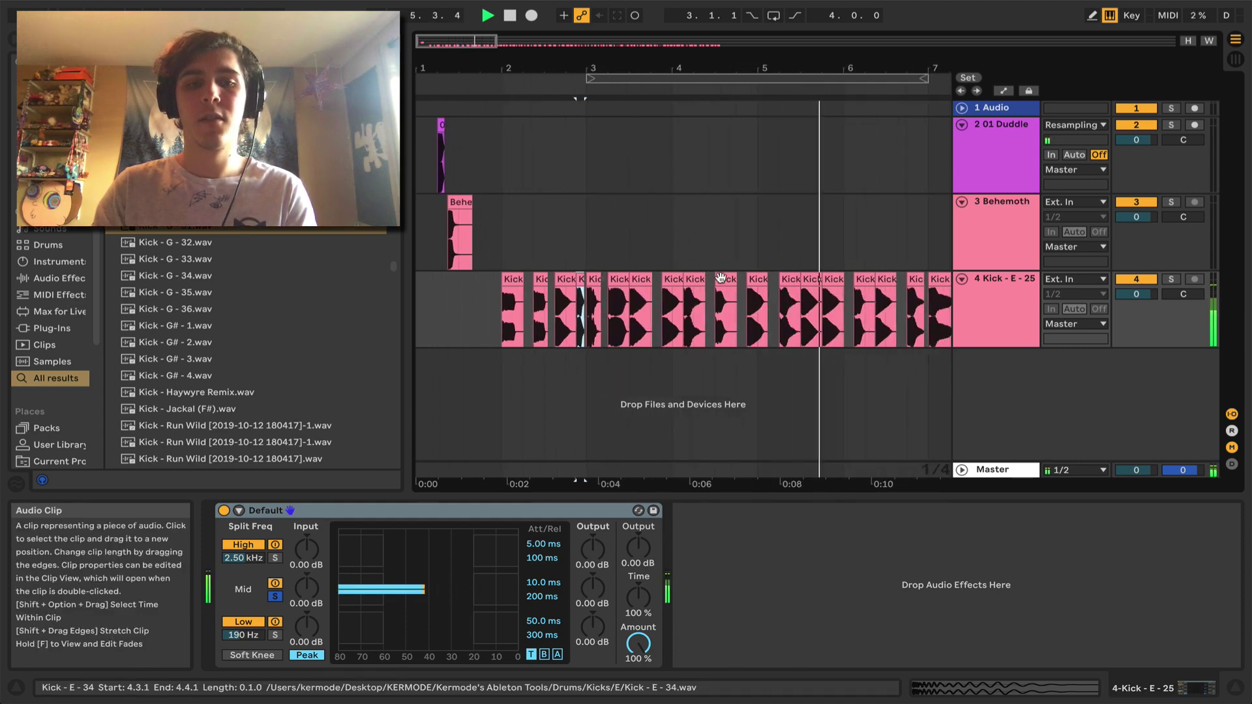
key("space")
left_click_drag(723, 307, 470, 306)
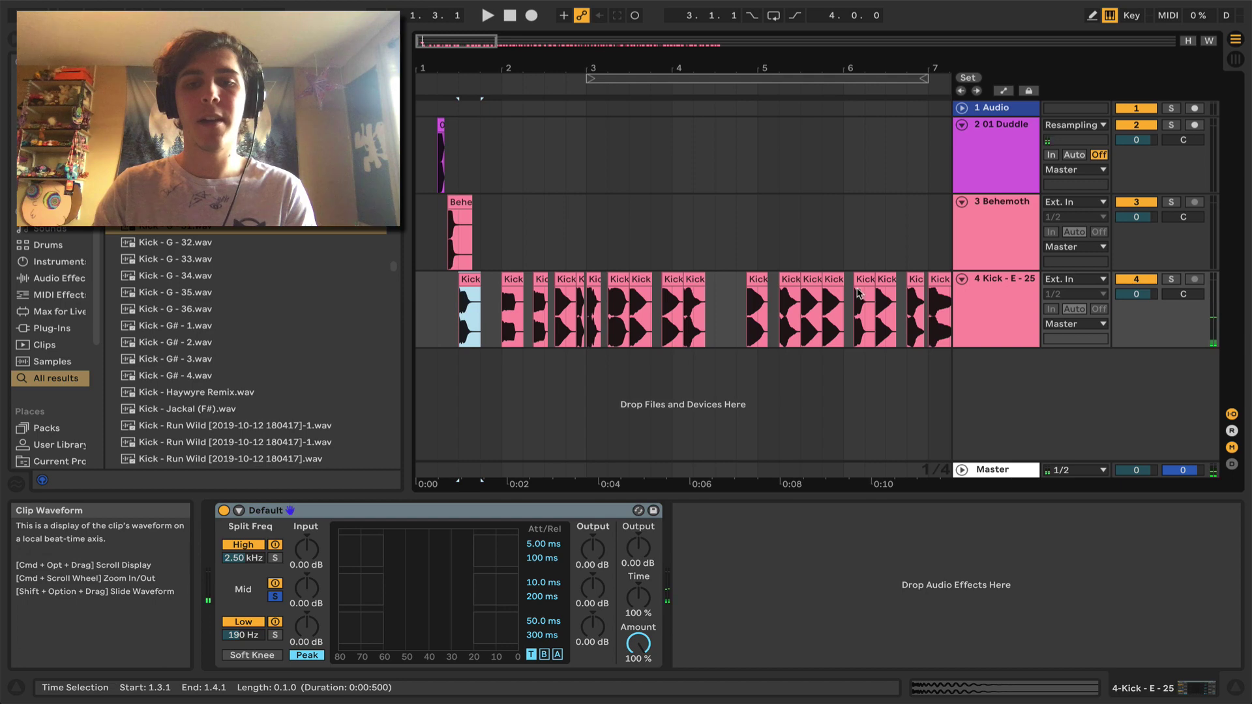
Play the track 4 kicks from bar 6 and the reference kick alternately to compare their mid bands
left_click(858, 287)
key("space")
key("space")
key("space")
left_click(441, 124)
key("space")
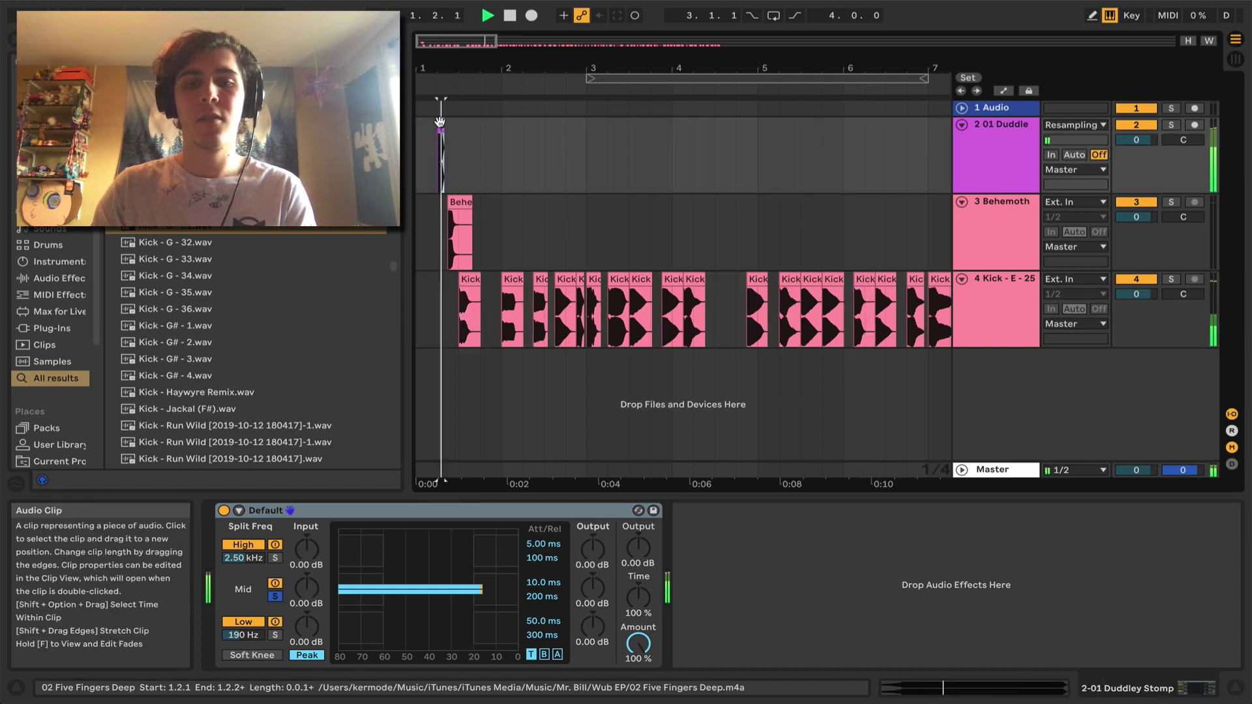
key("space")
key("space")
left_click(861, 285)
key("space")
key("space")
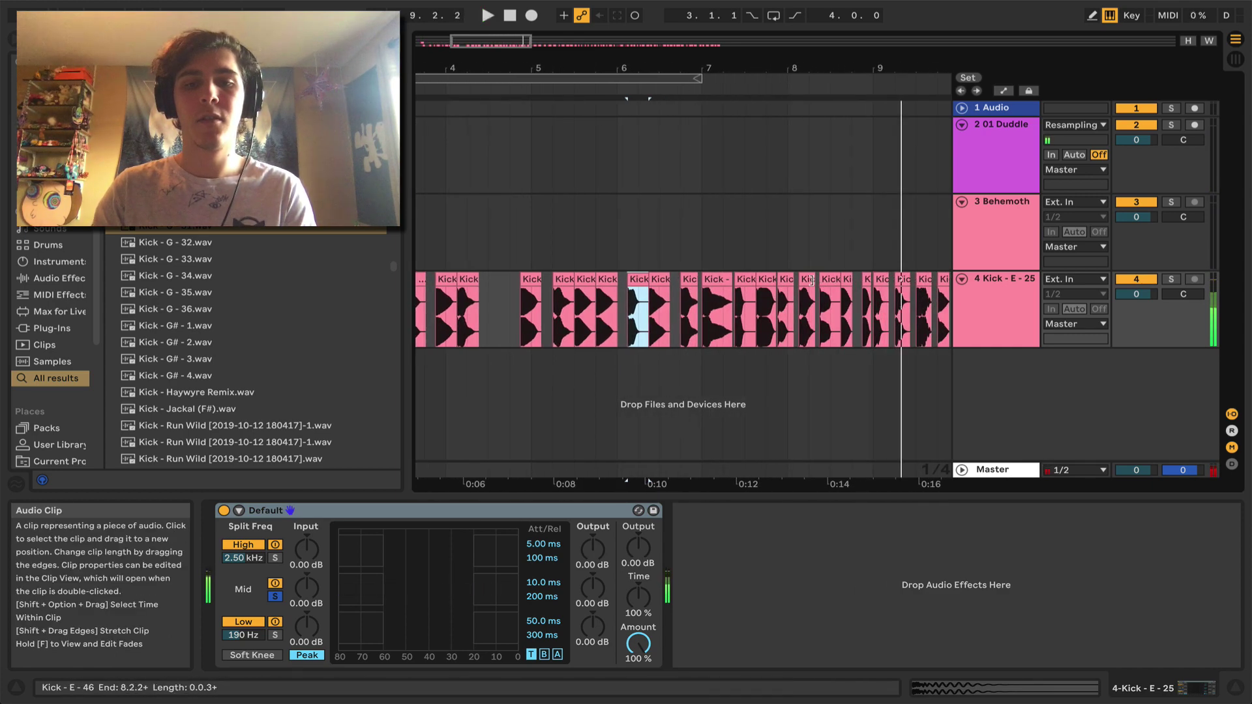
Audition the track 4 kicks around bar 8 and move Kick - Event Horizon from 8.2.3 to near the track's start
left_click(786, 281)
left_click(829, 280)
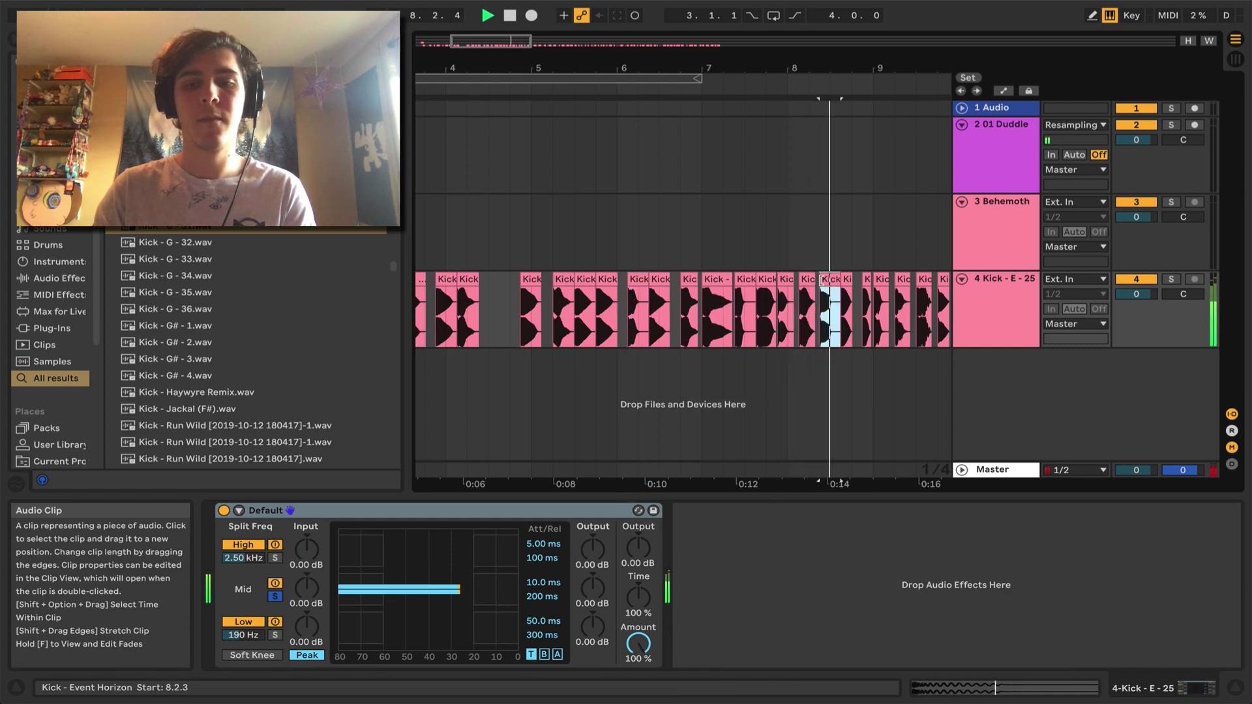
key("space")
left_click_drag(824, 69, 824, 33)
key("Delete")
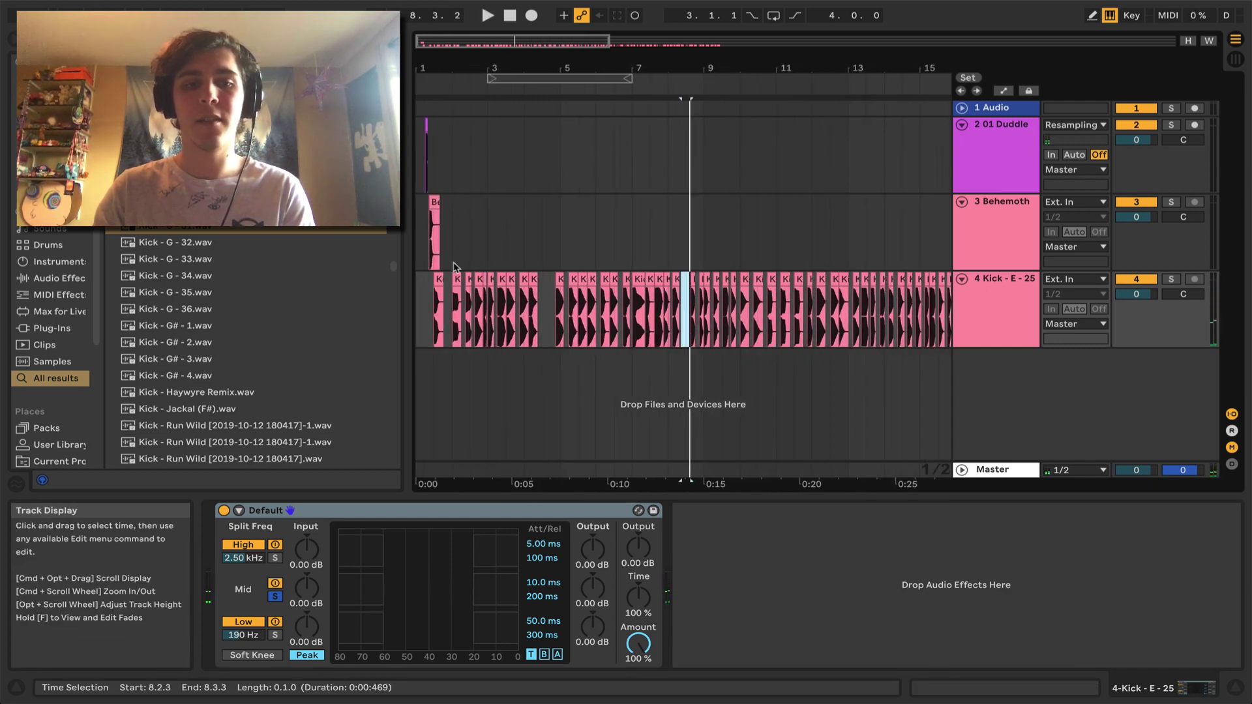
key("super+v")
Play the kicks after 8.3.3, and delete the track 4 clips between about 1.3.1 and 9.1.1
left_click(695, 306)
key("space")
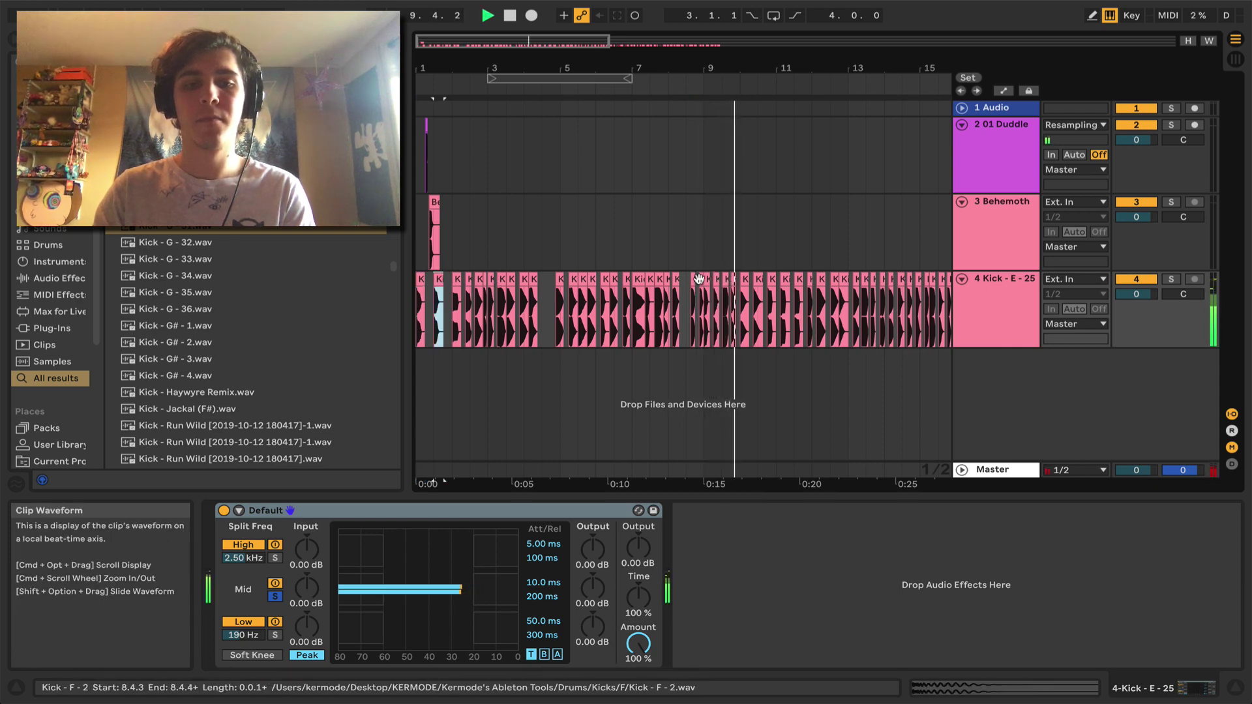
left_click_drag(432, 313, 701, 282)
key("space")
Play the reference kick, then audition the remaining track 4 kicks from Kick - F - 3 at 9.1.1
left_click(427, 133)
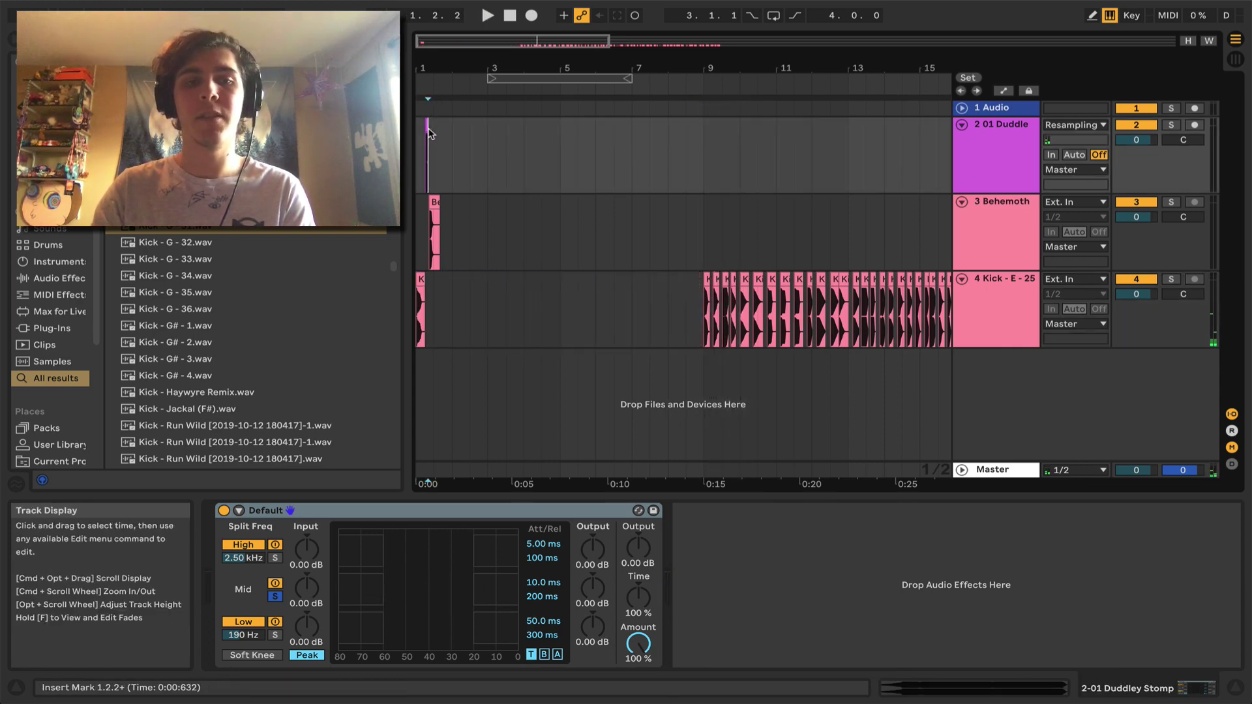
left_click(426, 125)
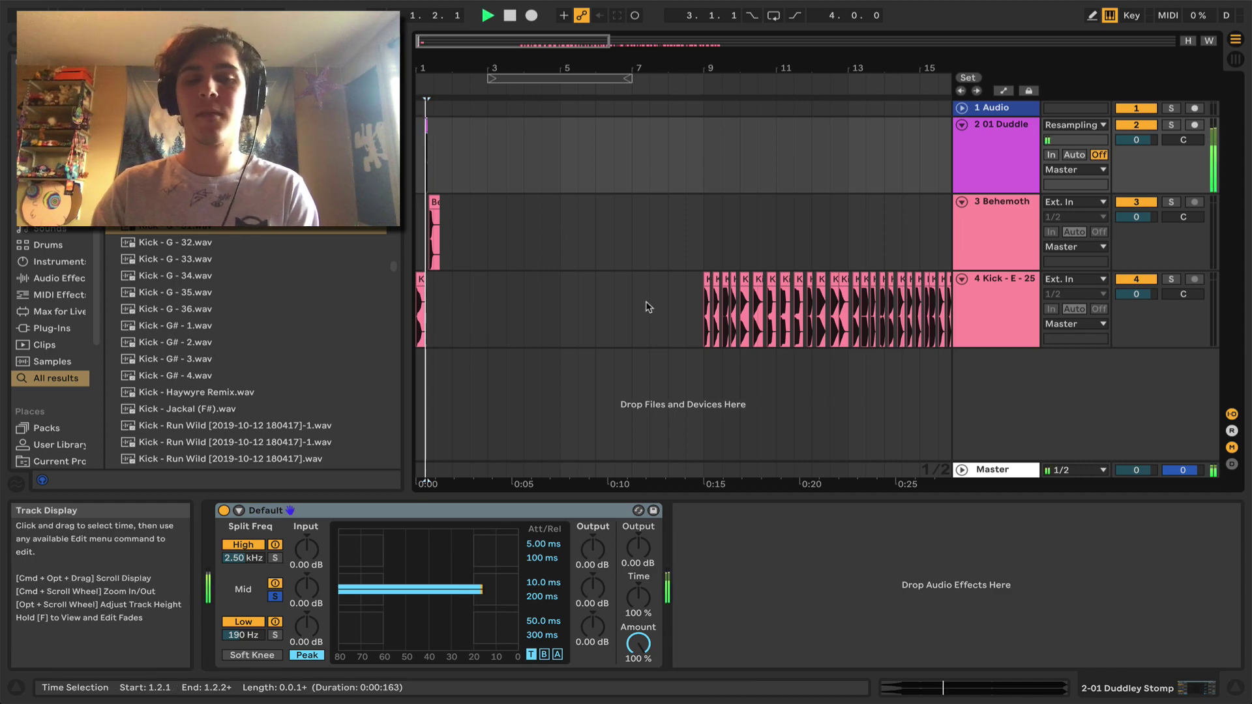
key("space")
left_click(706, 277)
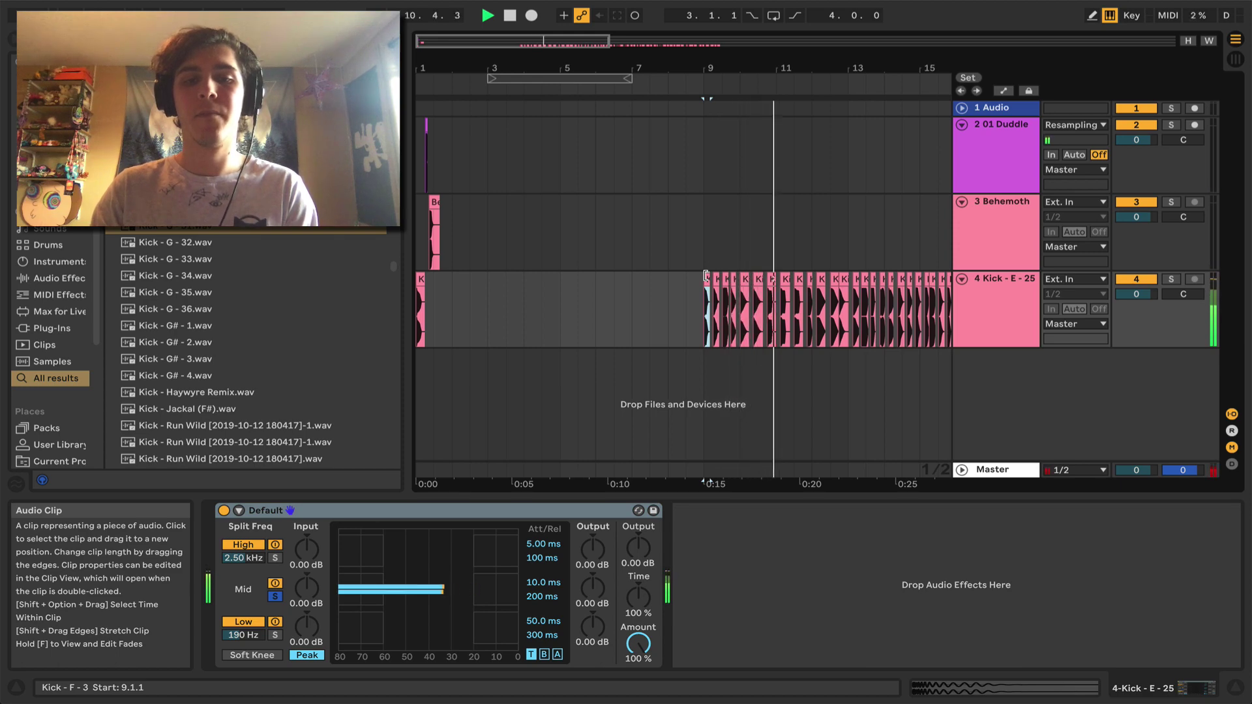
Compare the mid bands of the track 4 kicks just after bar 11 with the reference kick on track 2
left_click(787, 281)
left_click(797, 280)
key("space")
key("space")
left_click(427, 124)
key("space")
key("space")
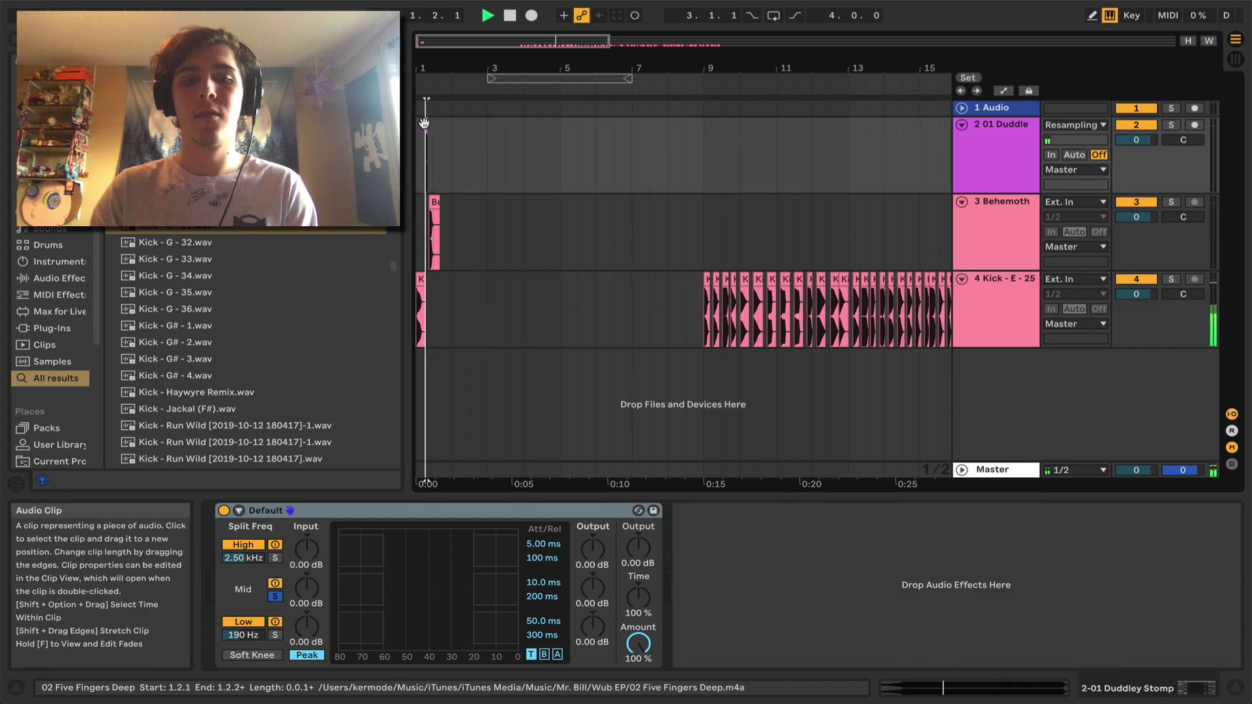
key("space")
key("space")
Replay Kick - F - 11 and Kick - F - 10 on track 4
left_click(798, 279)
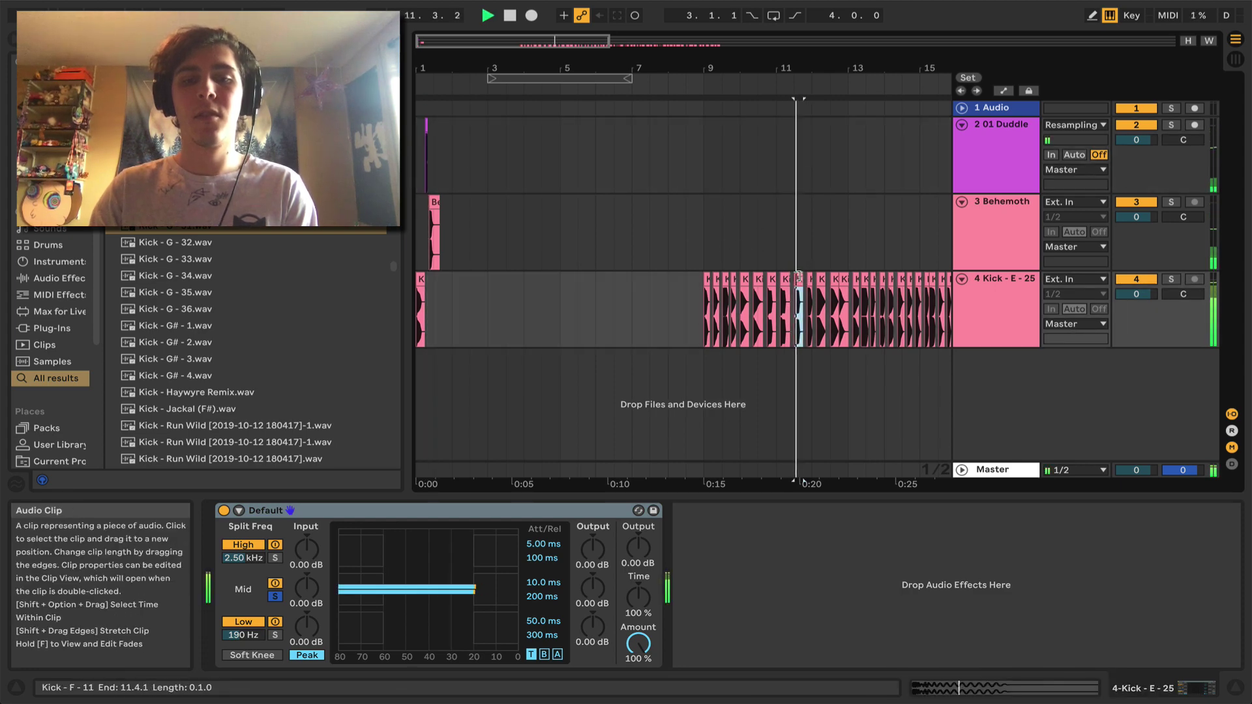
left_click(784, 280)
key("space")
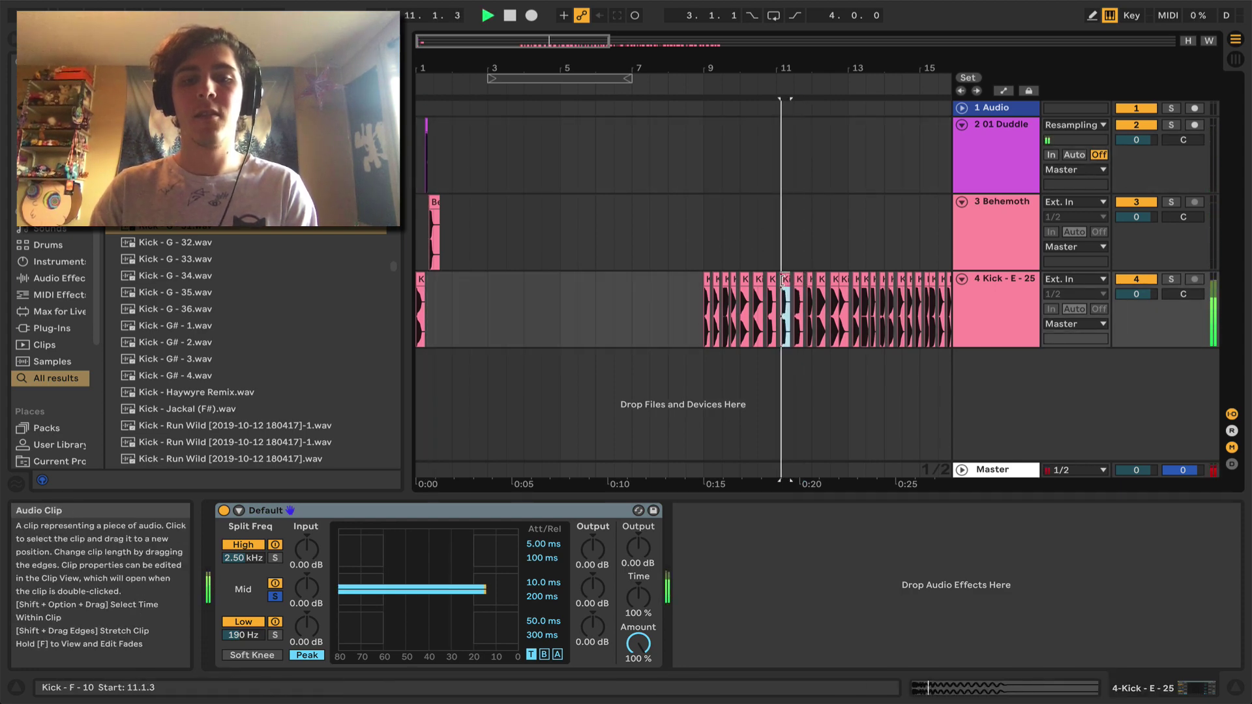
key("space")
Try moving Kick - F - 10 from 11.1.3 to 1.2.3 beneath Behemoth - Kick - 77 and play the two layered
key("super+x")
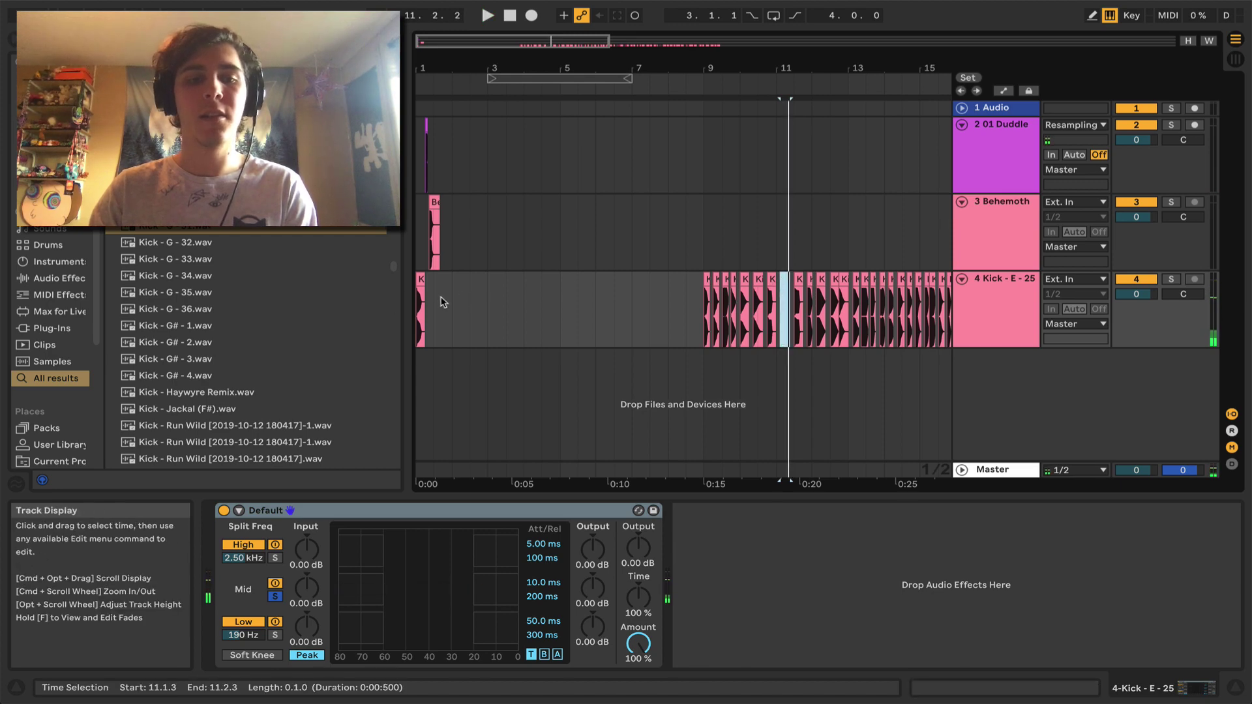
left_click(435, 296)
key("super+v")
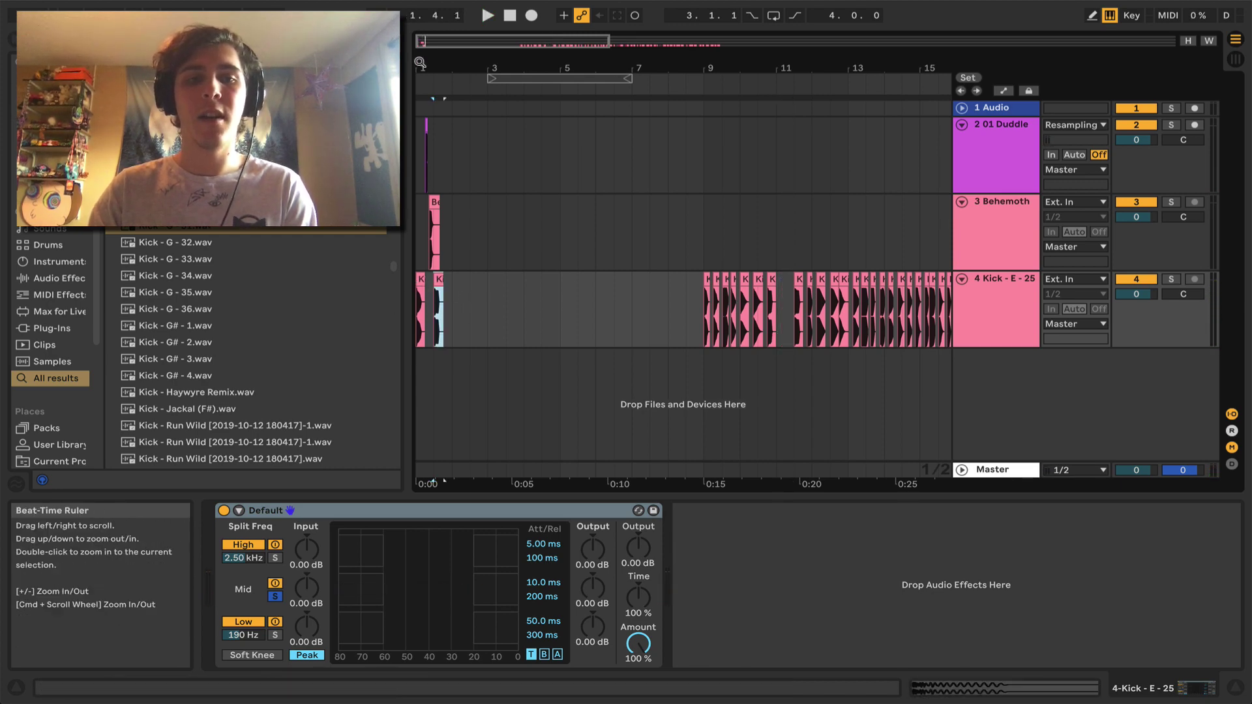
left_click_drag(418, 64, 470, 89)
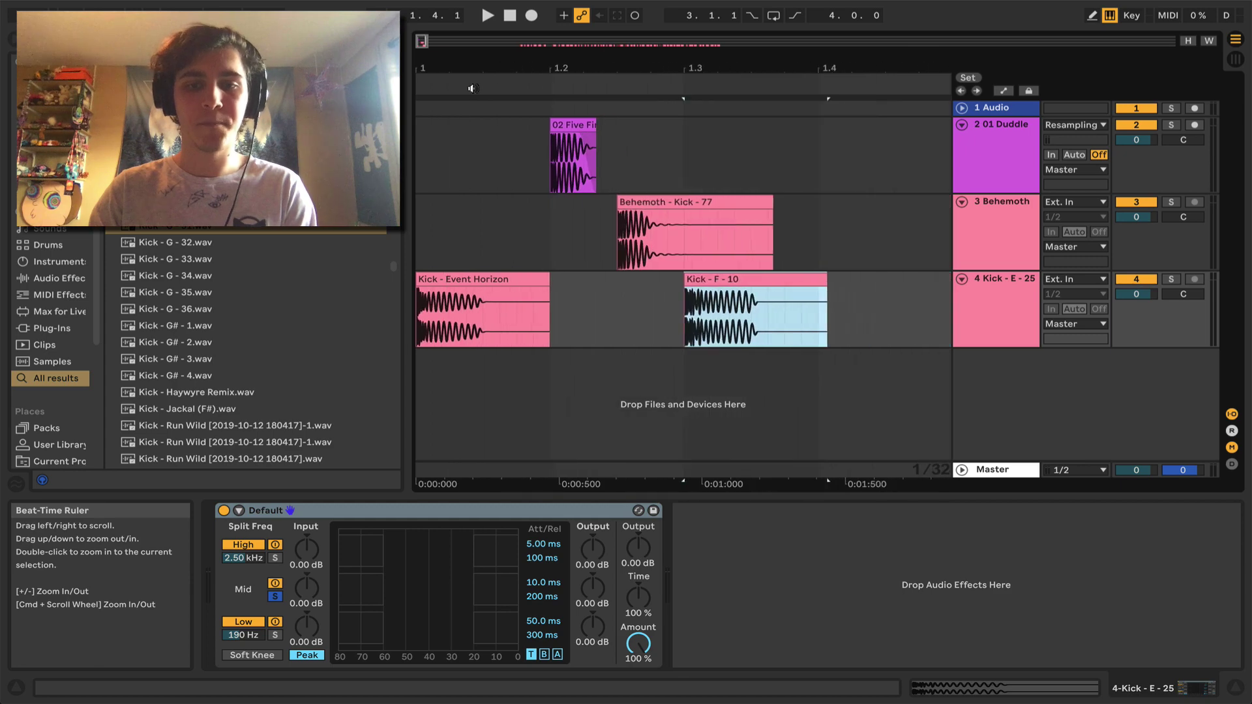
left_click_drag(716, 278, 648, 282)
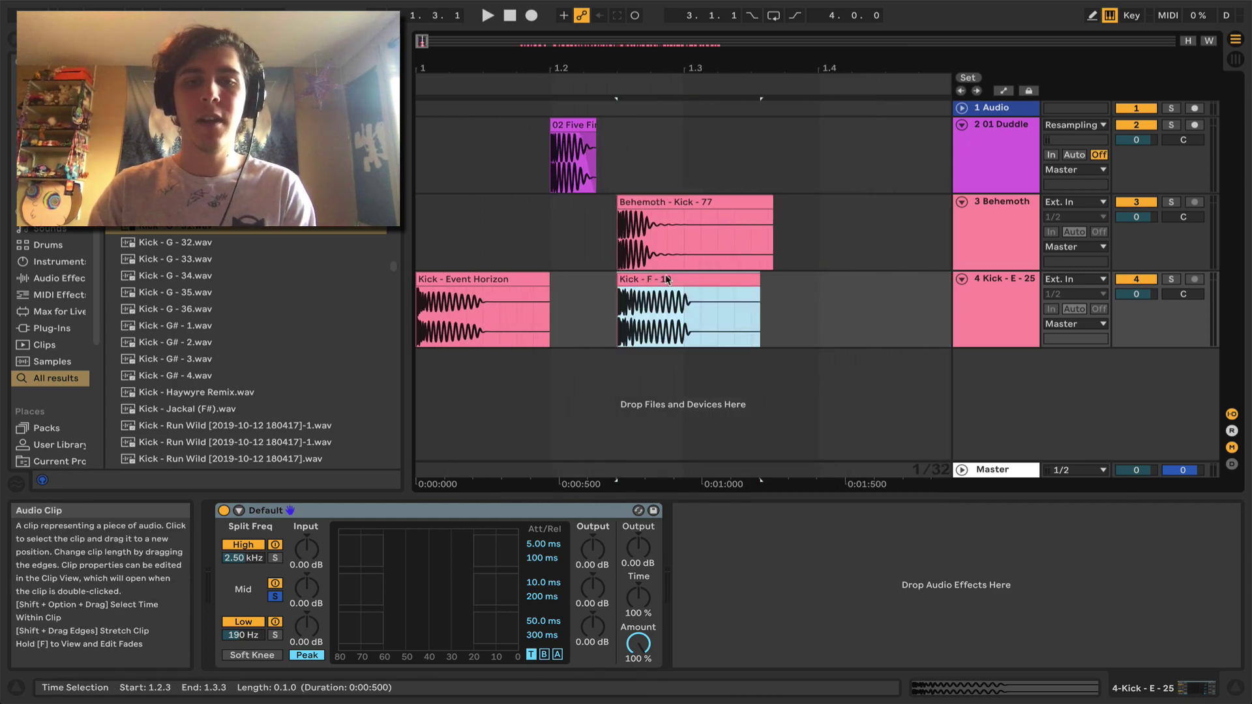
key("space")
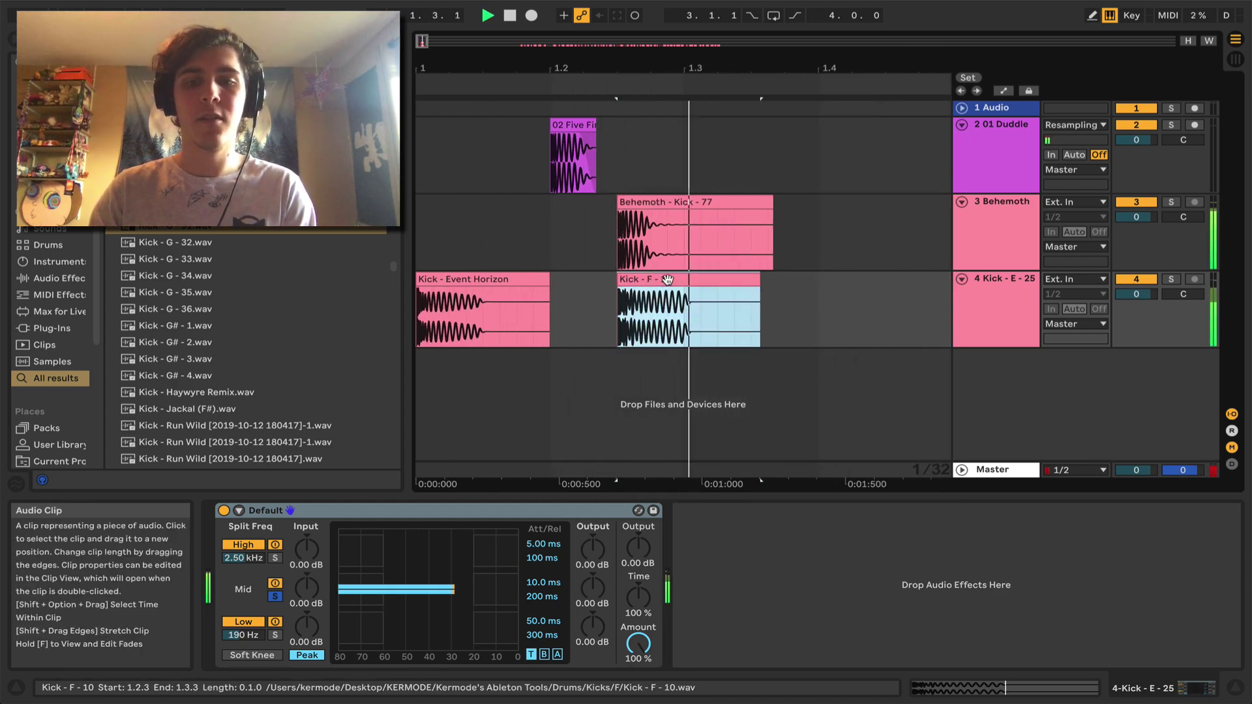
key("space")
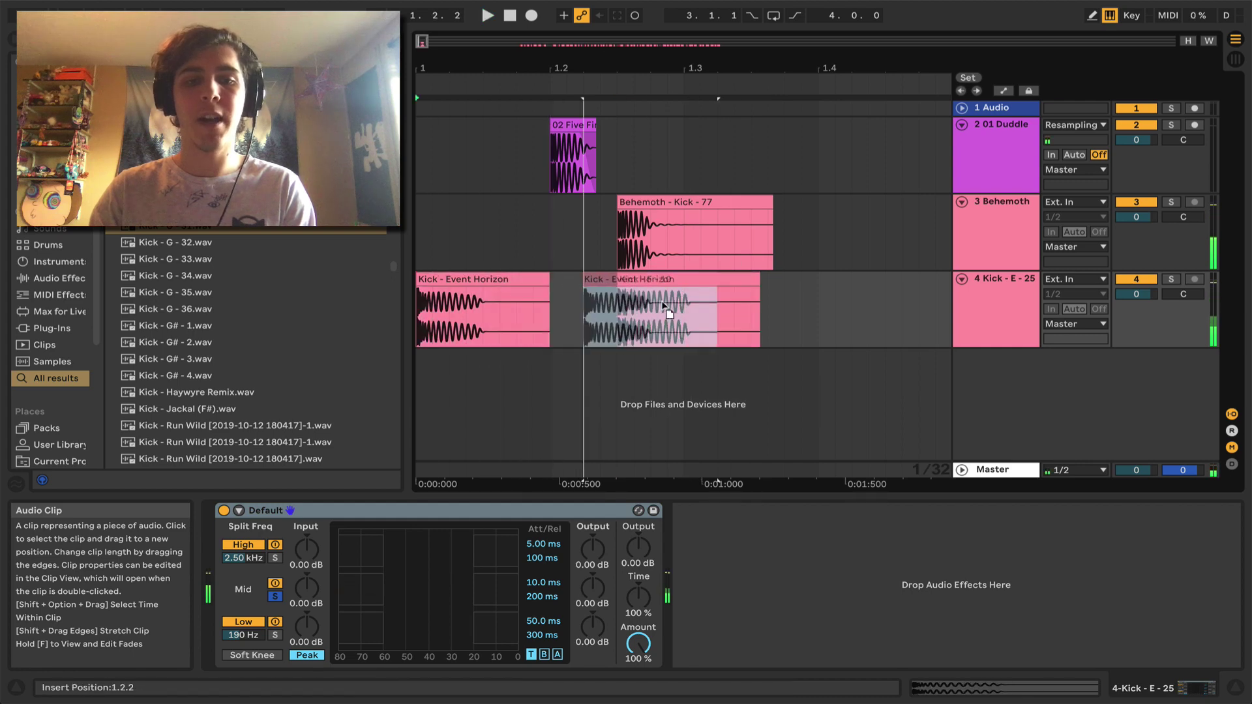
Replace Kick - F - 10 with Kick - Event Horizon at 1.2.3, and trim that clip to end at 1.3.1 with a fade-out
left_click_drag(494, 307, 663, 280)
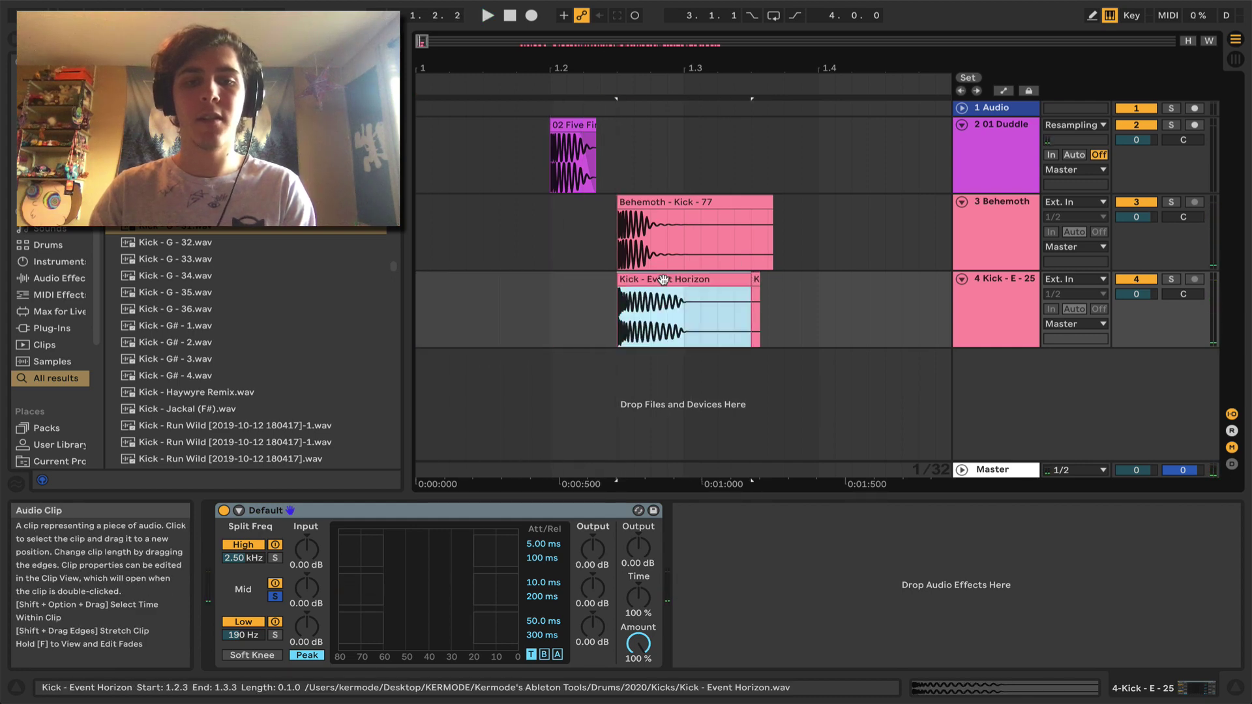
key("space")
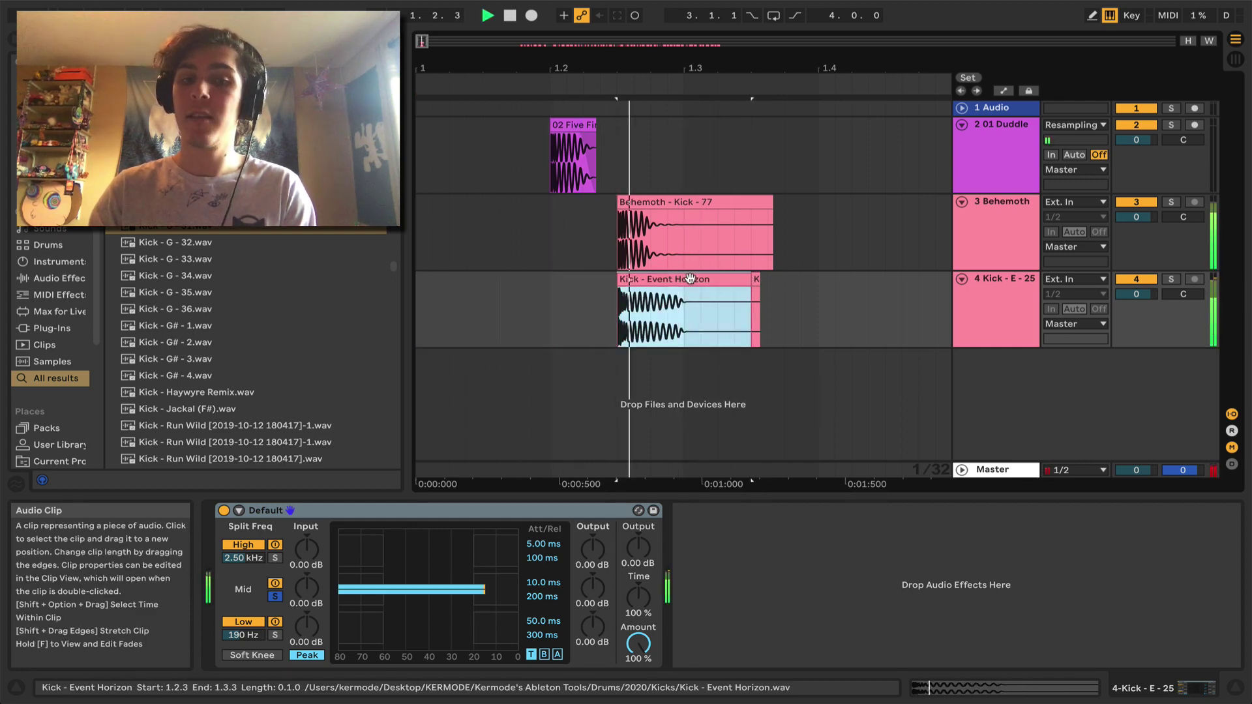
left_click(756, 279)
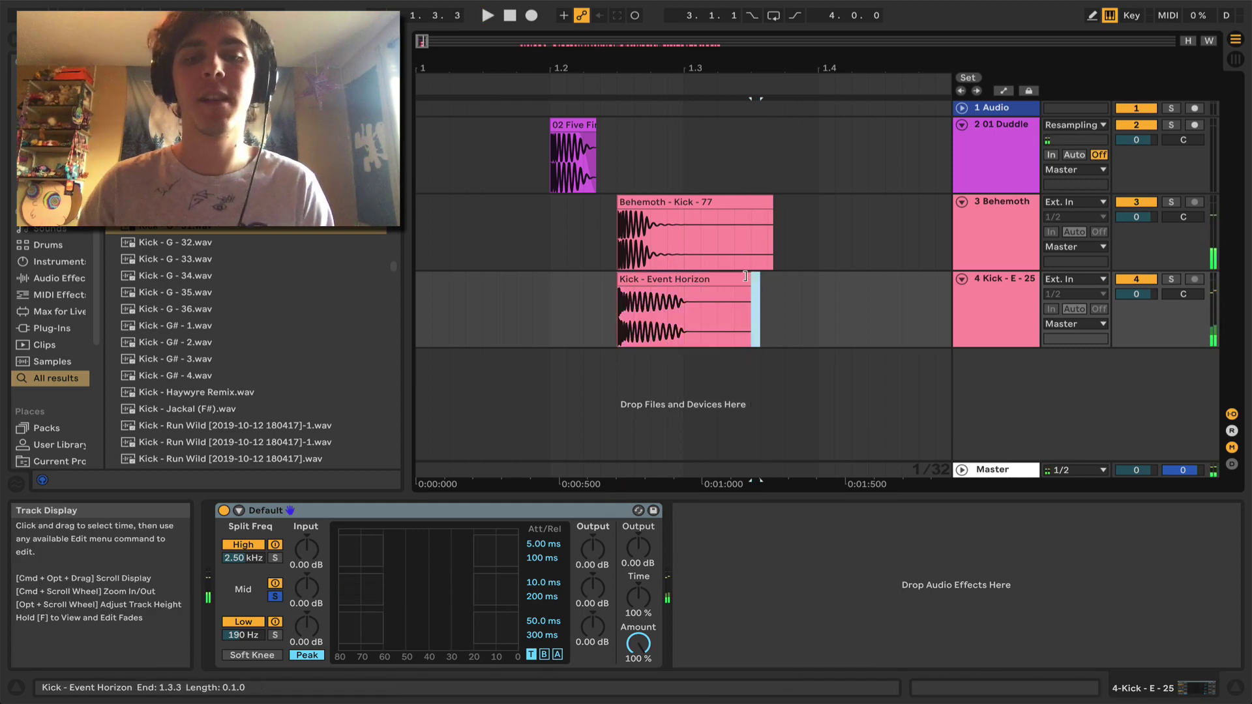
left_click_drag(742, 274, 684, 294)
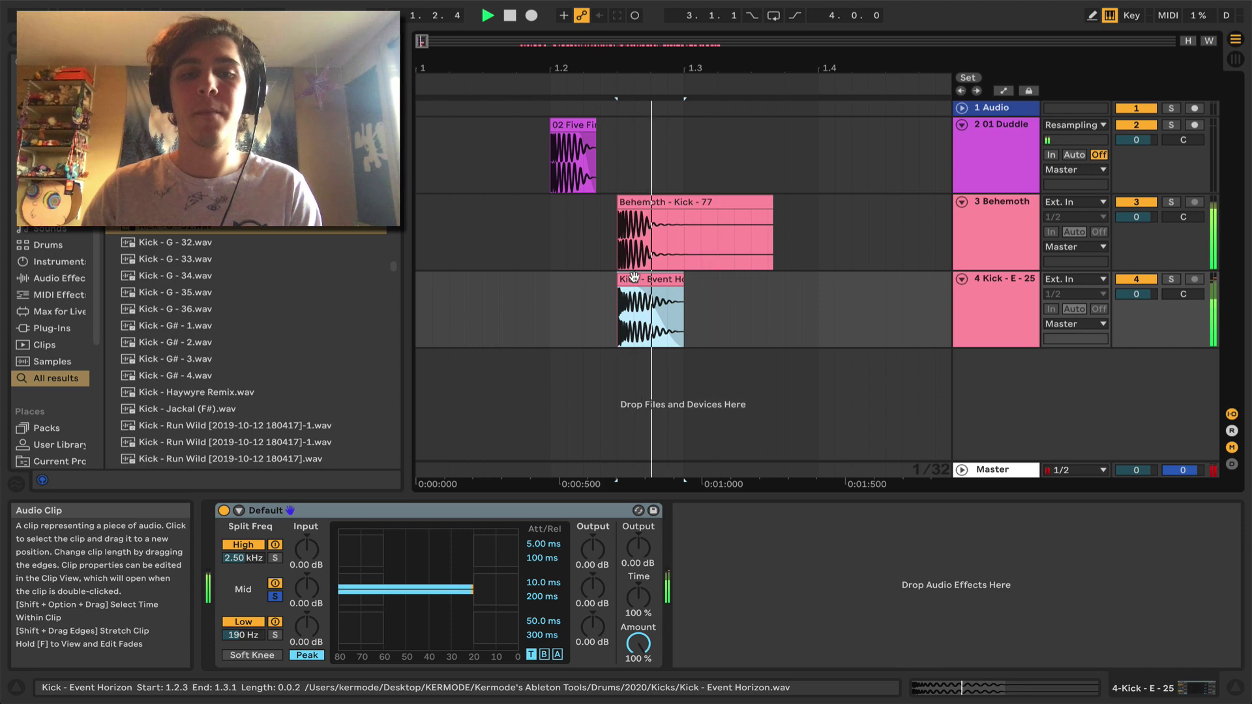
key("space")
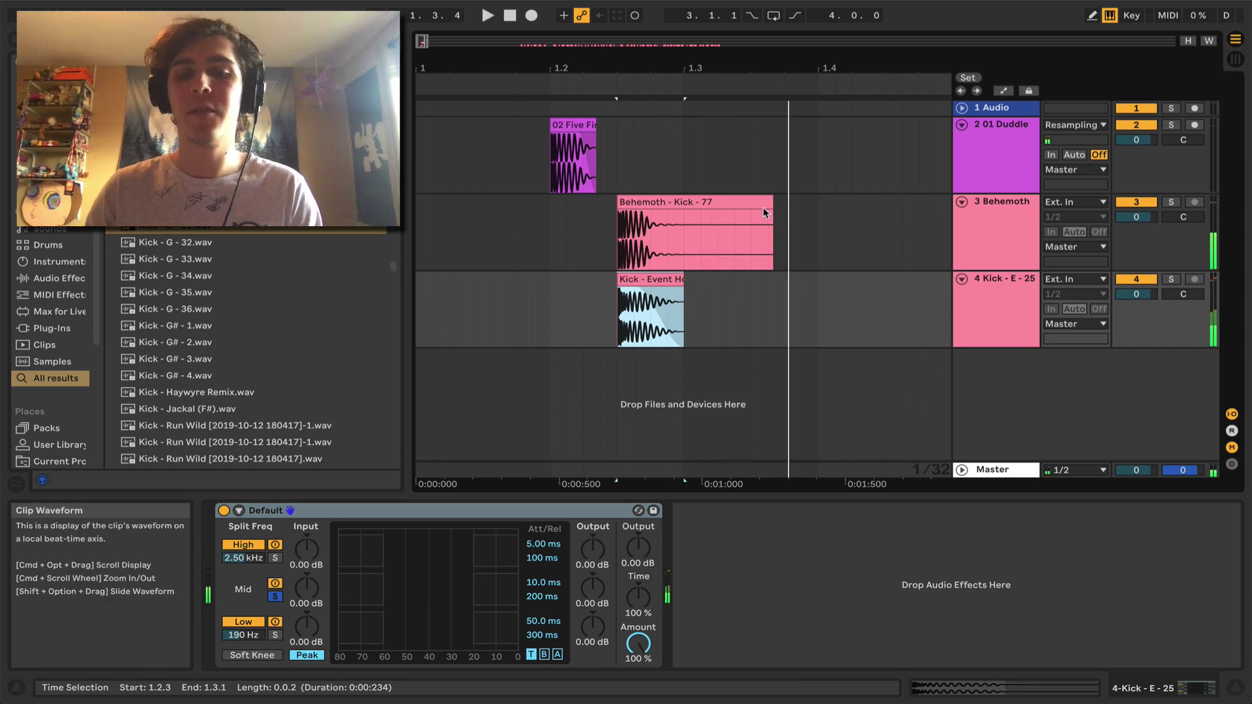
Delete all the remaining unused kick clips from track 4
left_click_drag(797, 66, 423, 65)
left_click_drag(459, 329, 855, 338)
key("Delete")
Shorten Behemoth - Kick - 77 on track 3 to end just past 1.3.1
left_click_drag(430, 66, 750, 193)
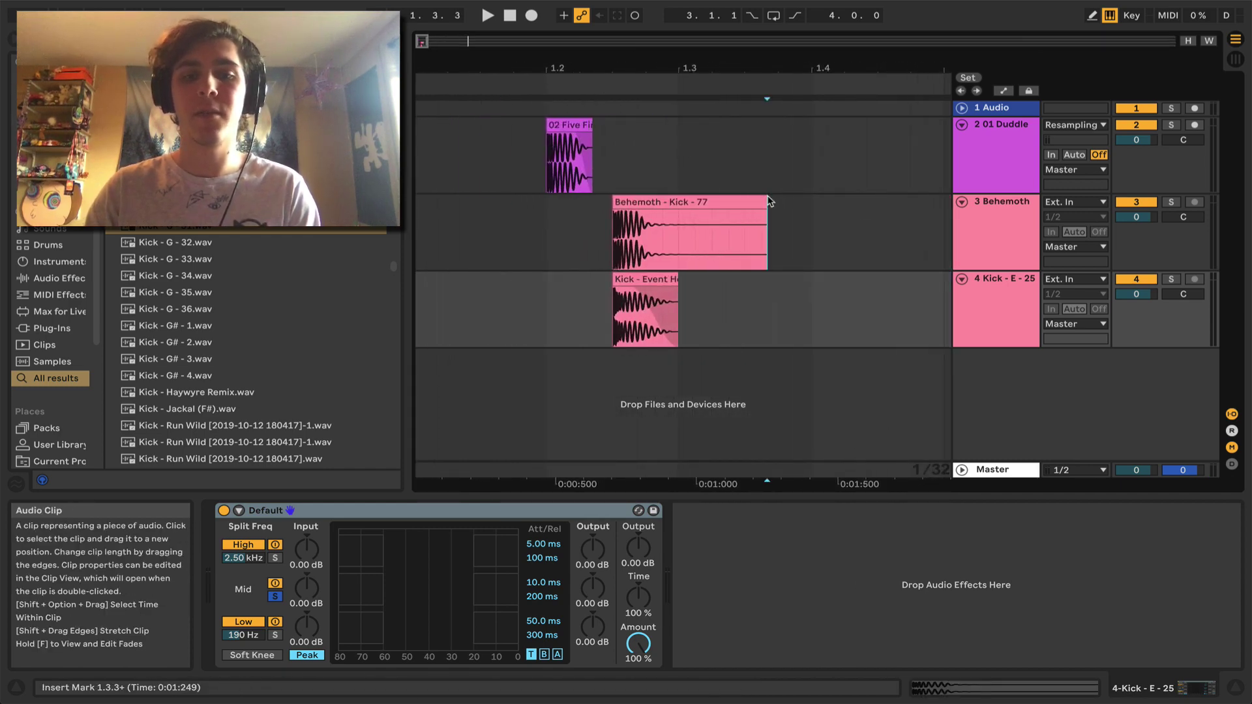
double_click(678, 209)
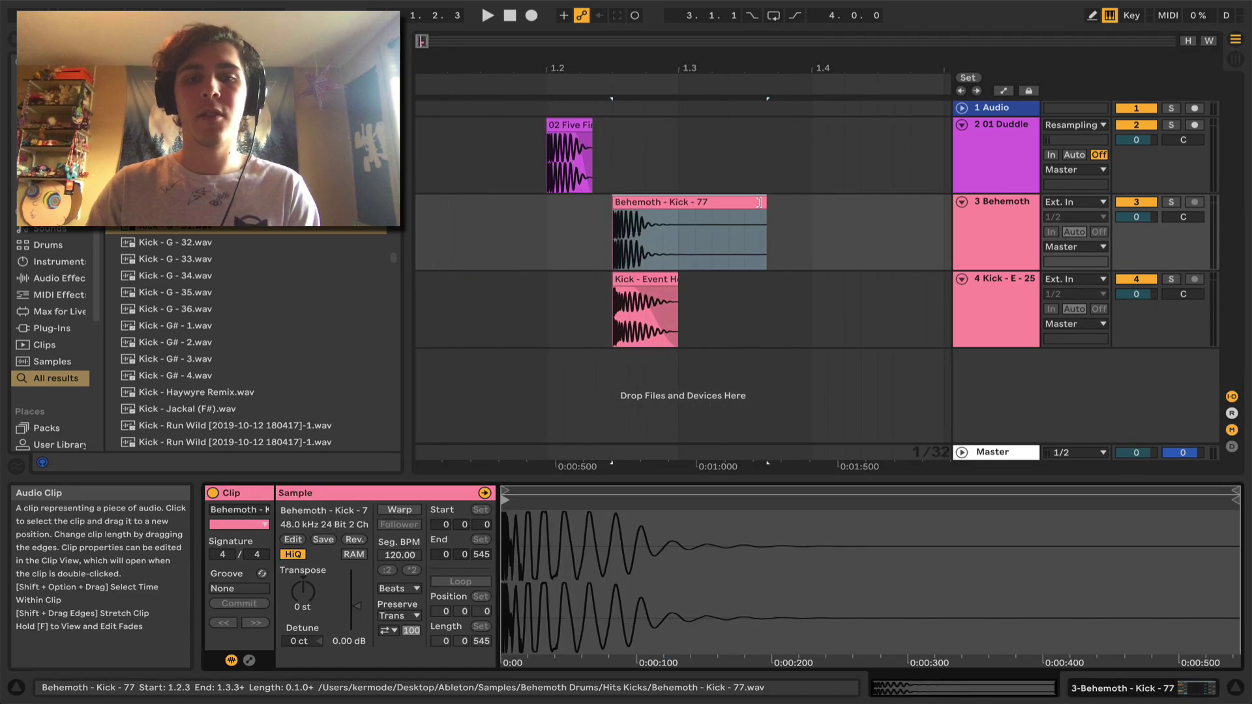
left_click_drag(766, 215, 683, 215)
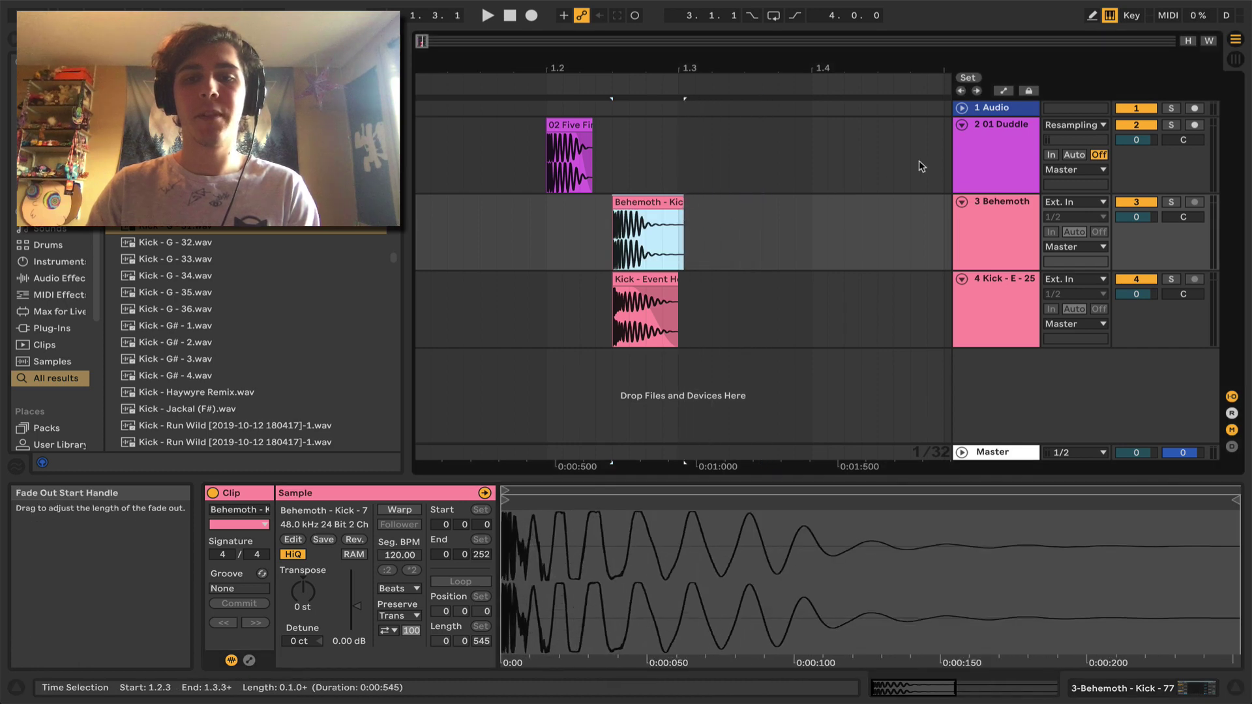
Solo the high band instead of the mid band in the reference track's Multiband Dynamics and play the reference kick
left_click(966, 154)
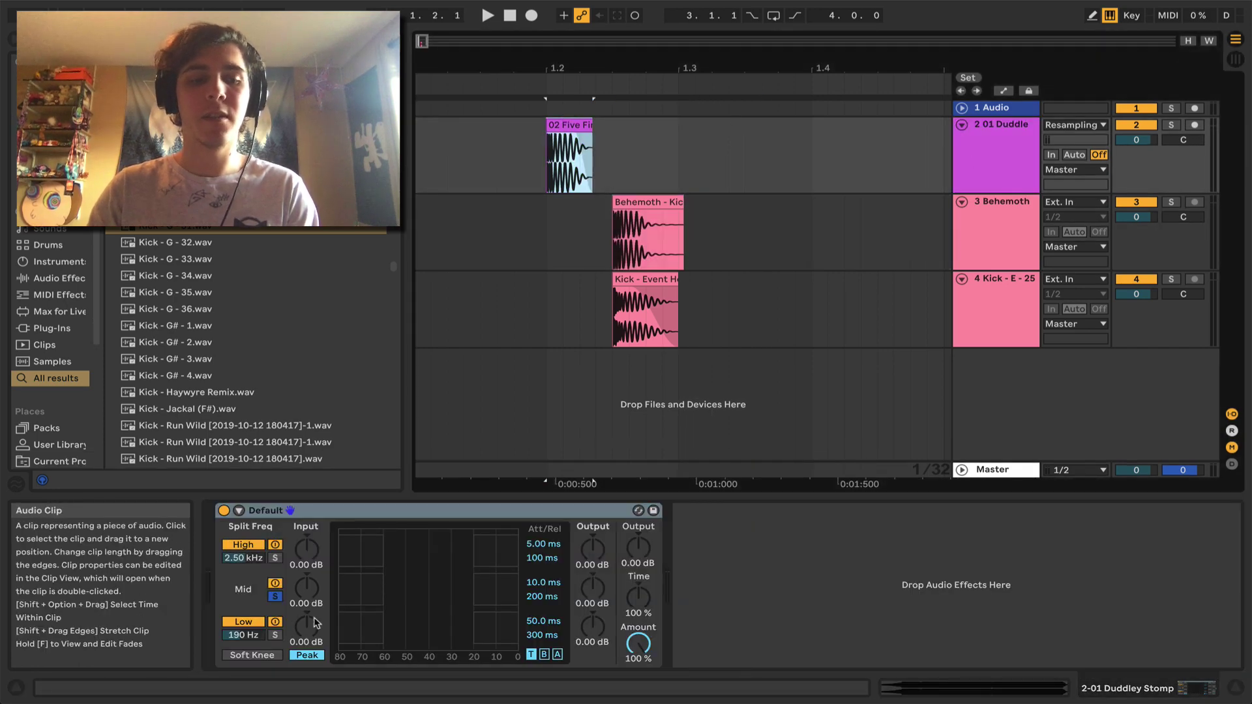
left_click(276, 598)
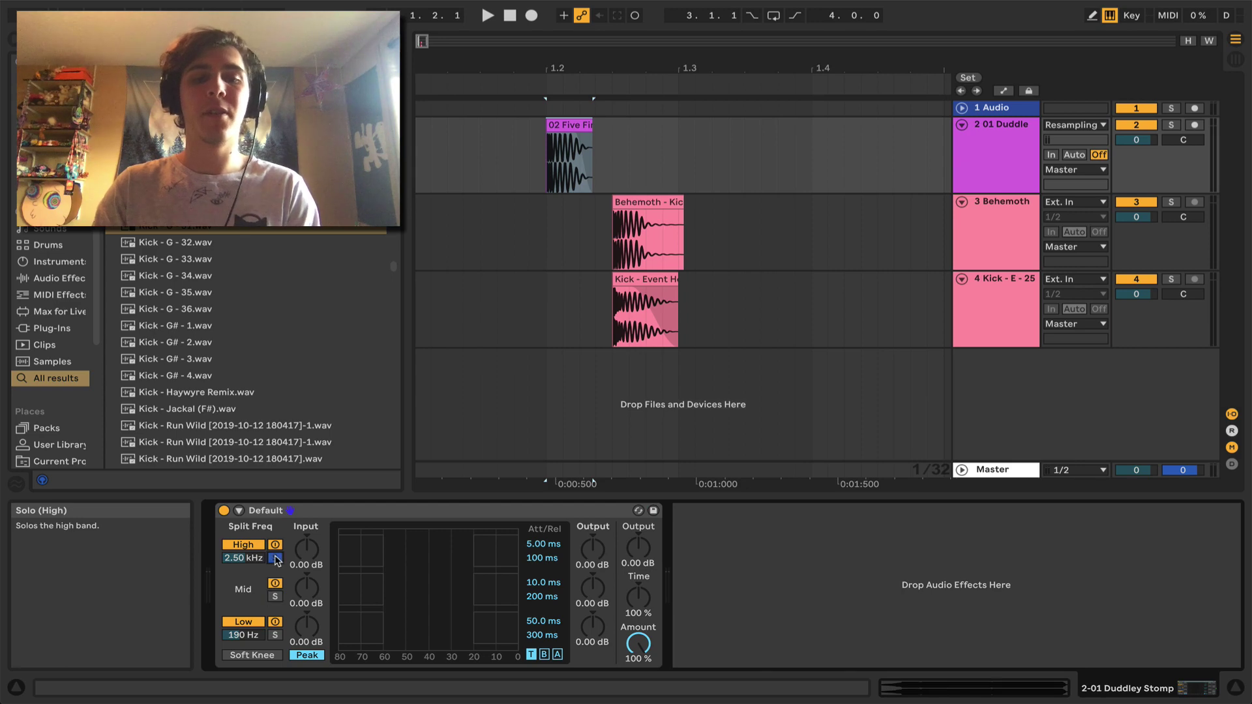
key("space")
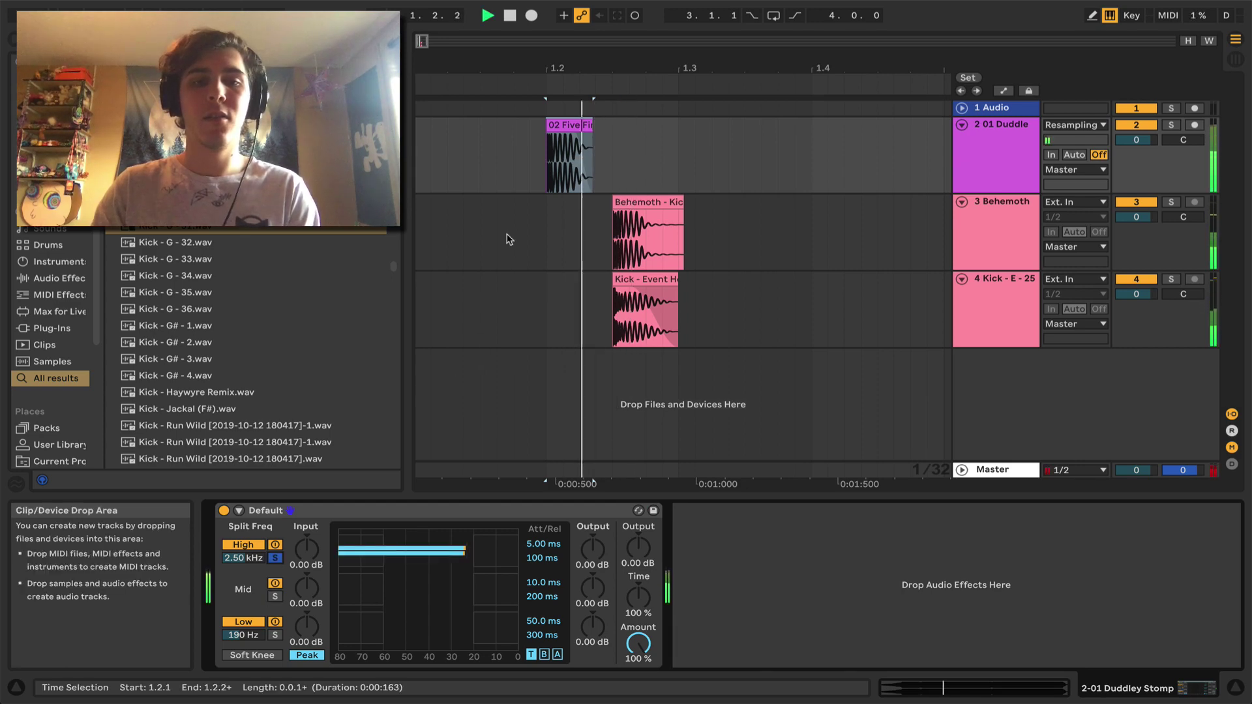
left_click(594, 163)
key("space")
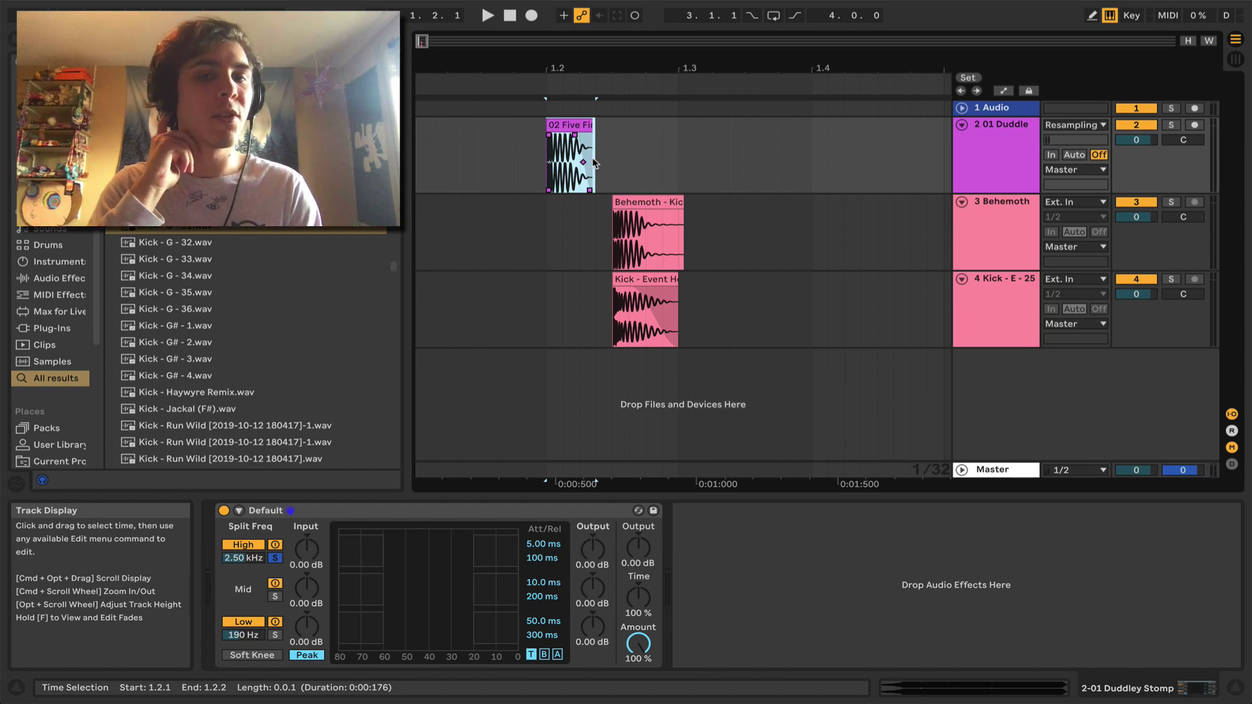
key("space")
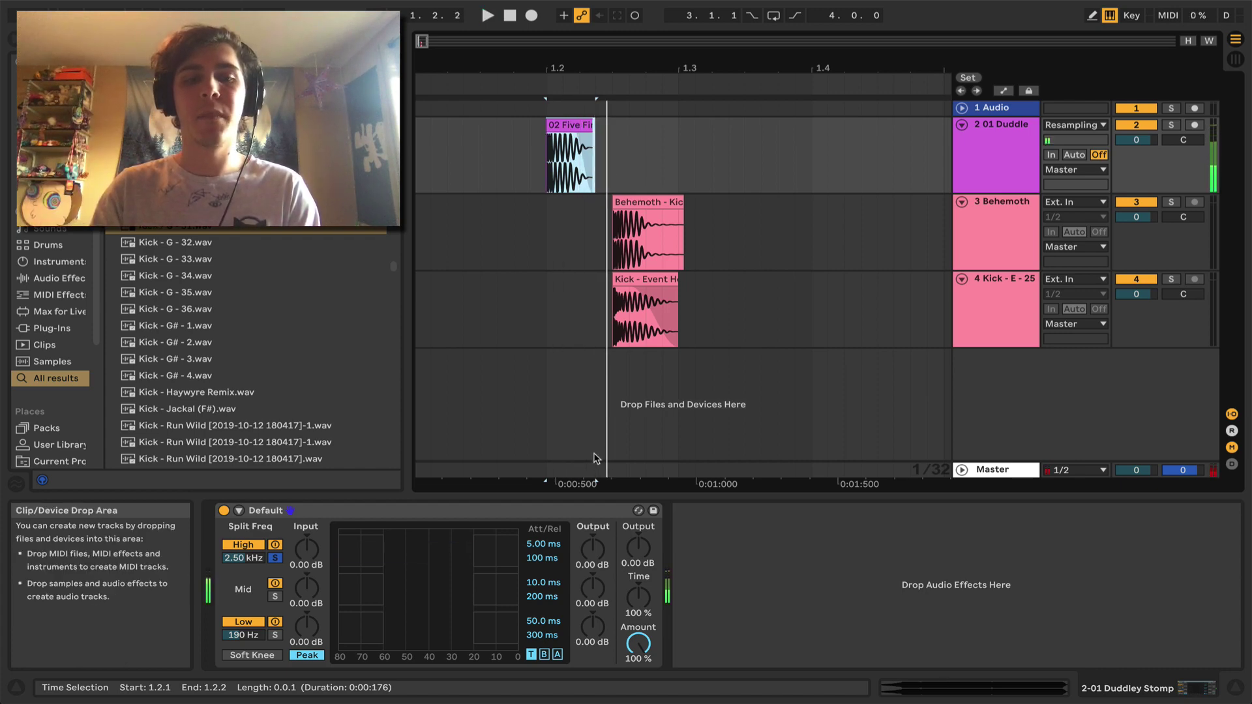
Copy the high-soloed Multiband Dynamics to a new audio track and fill it with the Cymatics Kick samples from about 1.4.1
left_click_drag(261, 511, 636, 404)
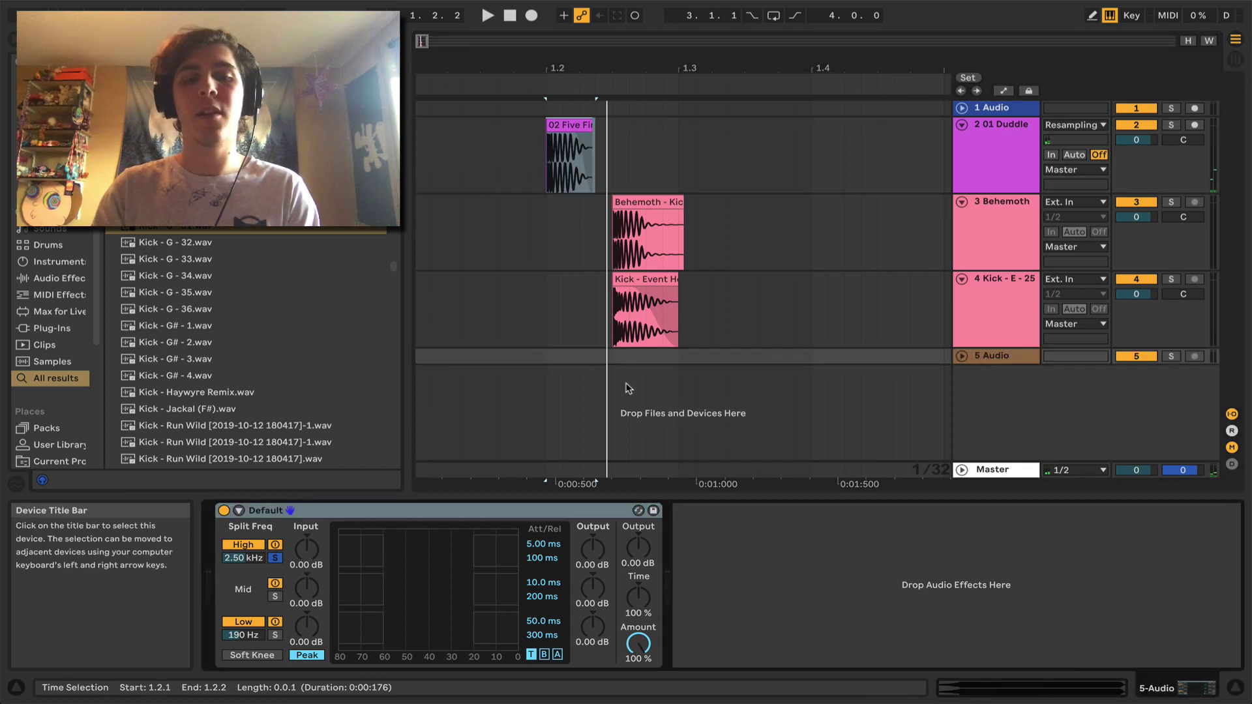
left_click(613, 357)
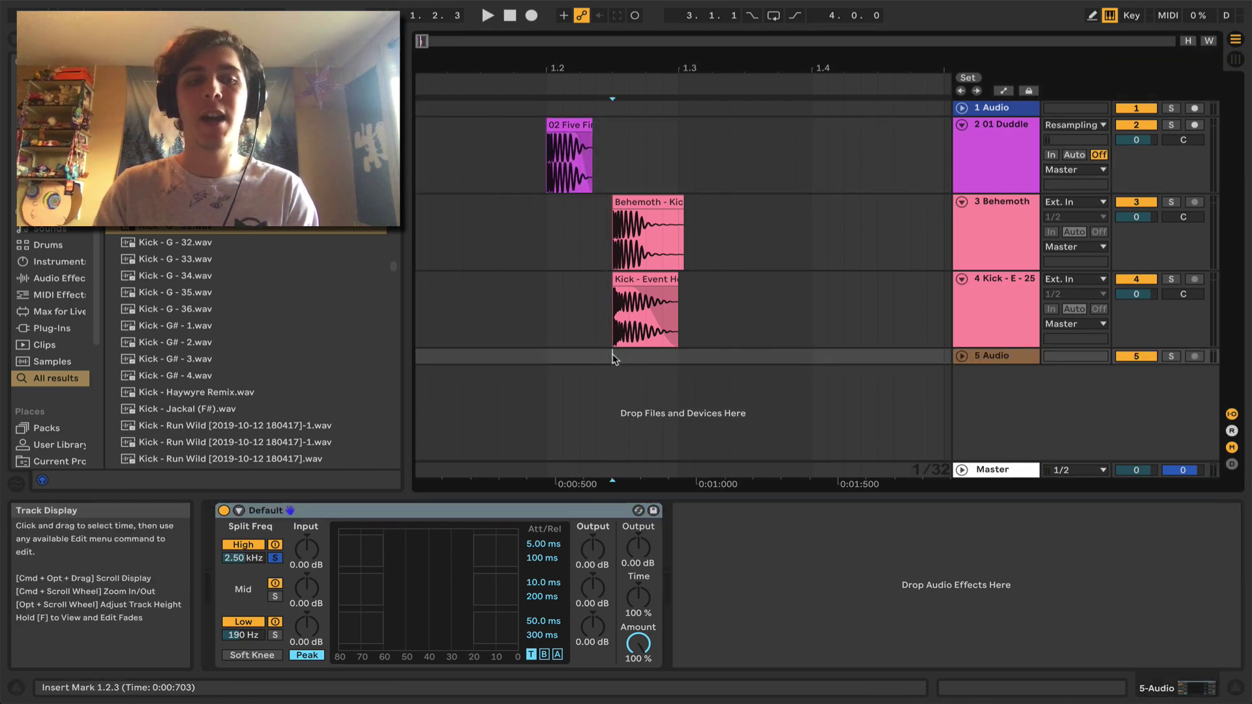
left_click(186, 228)
scroll(185, 228, "up", 20)
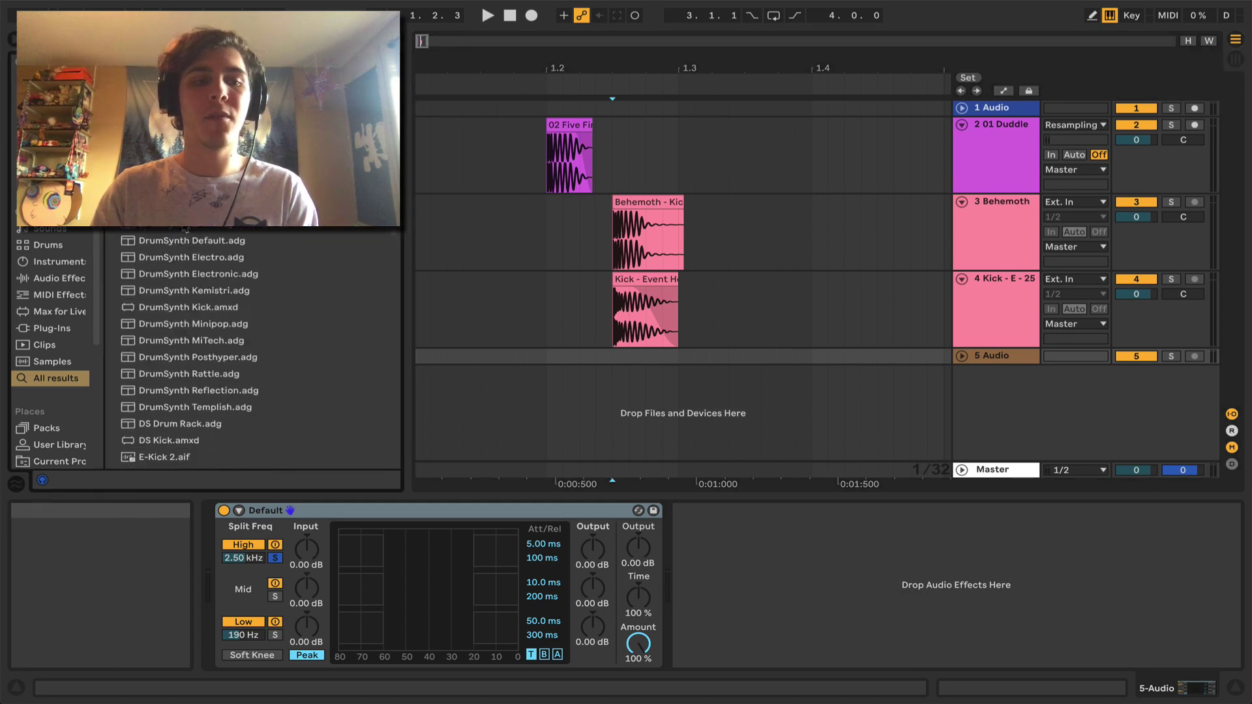
scroll(185, 230, "down", 15)
scroll(185, 230, "up", 20)
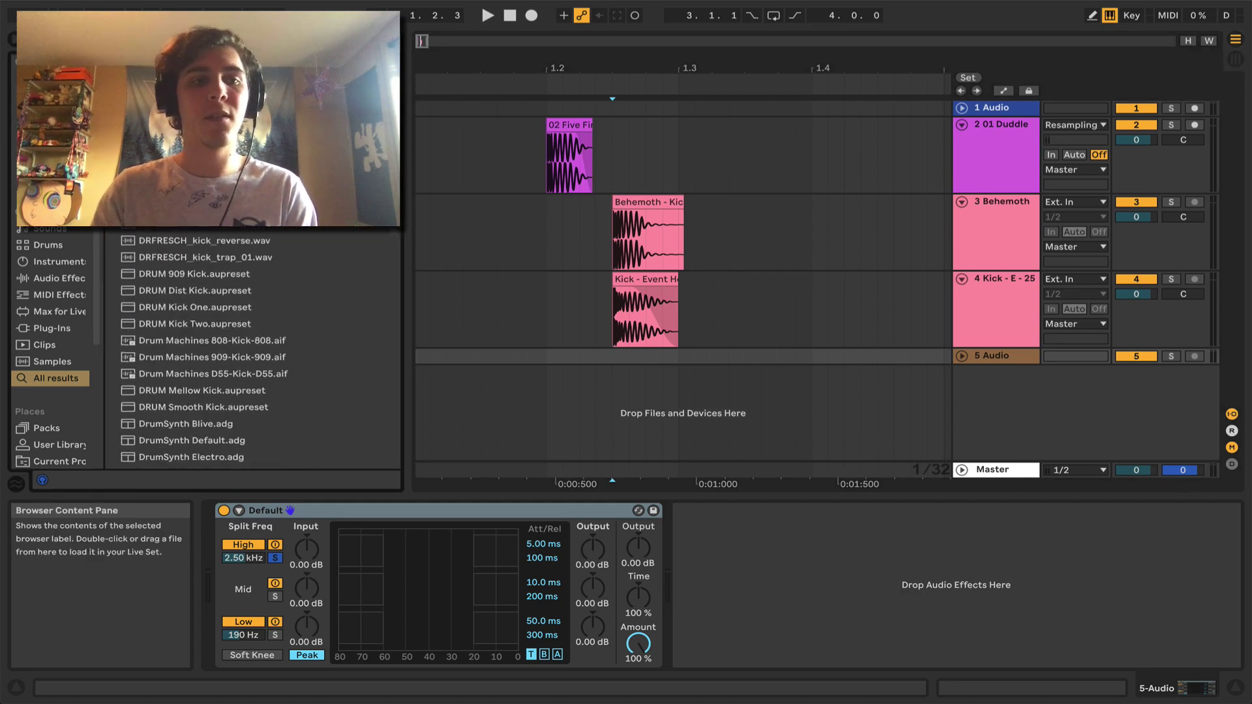
scroll(185, 228, "up", 12)
left_click(185, 225)
scroll(185, 225, "up", 20)
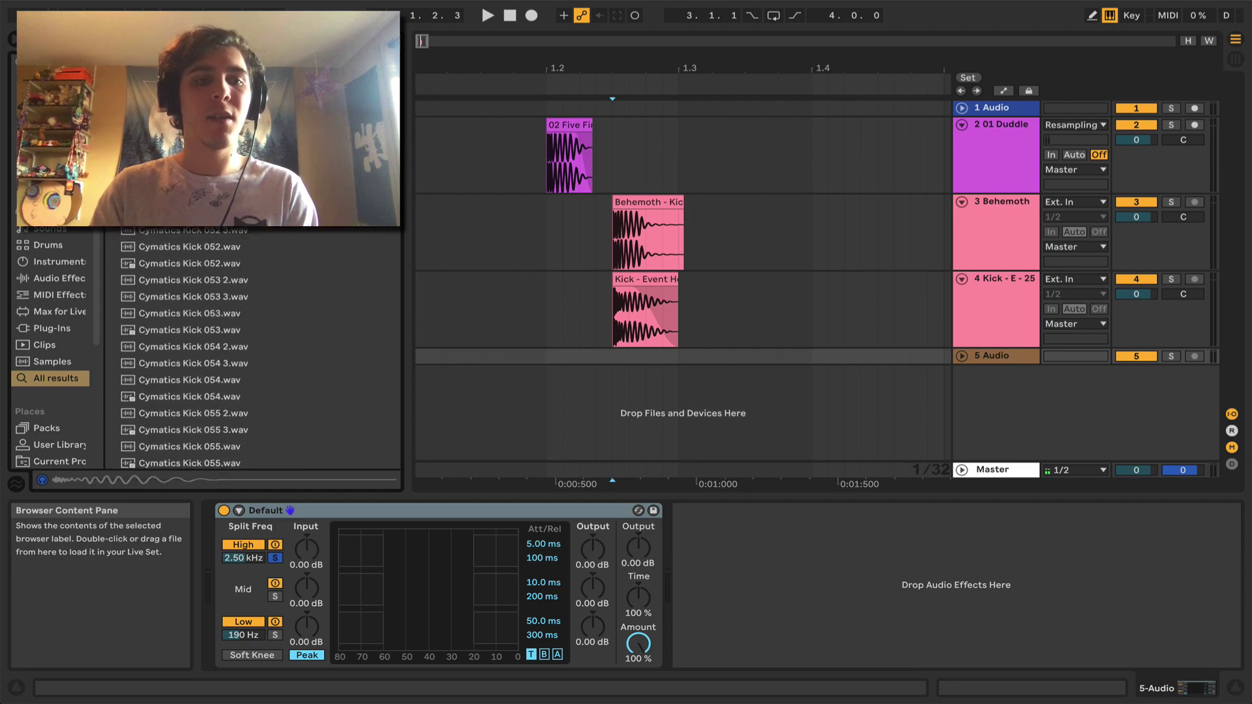
key("super+a")
left_click_drag(816, 364, 814, 357)
Play the reference kick, then audition the high bands of the Cymatics kicks on track 5 around bars 4 and 5
left_click(540, 148)
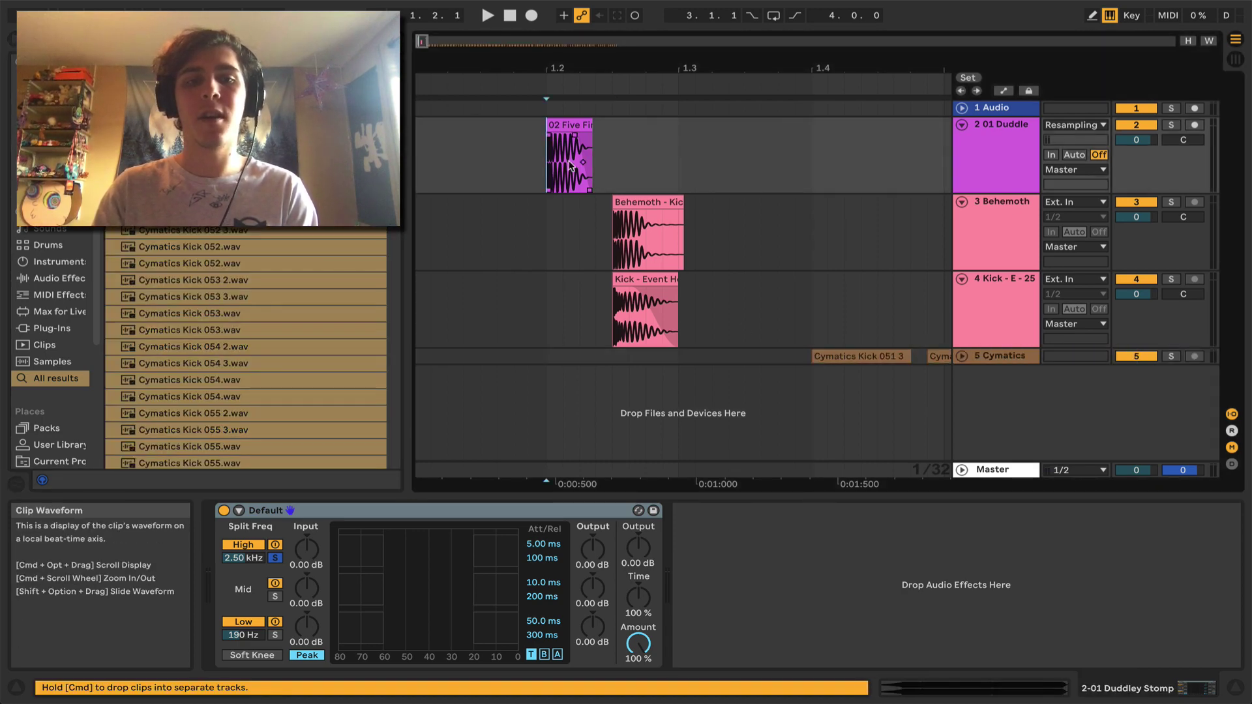
key("space")
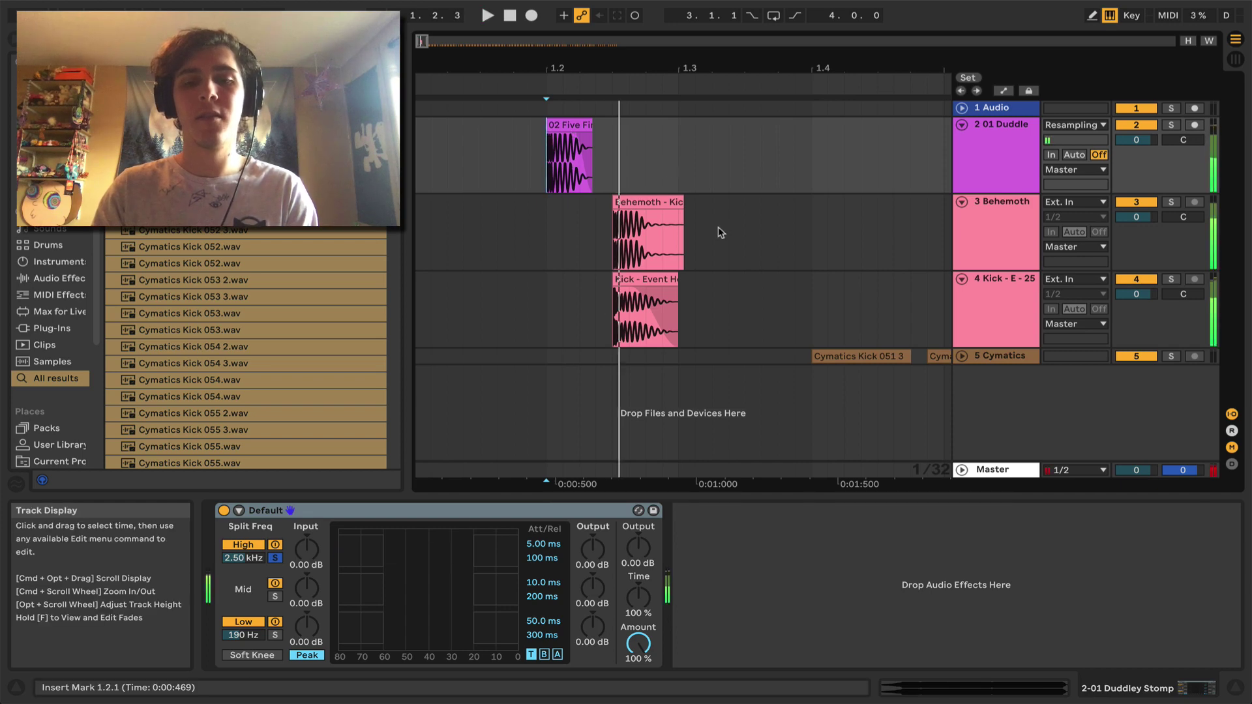
left_click(782, 352)
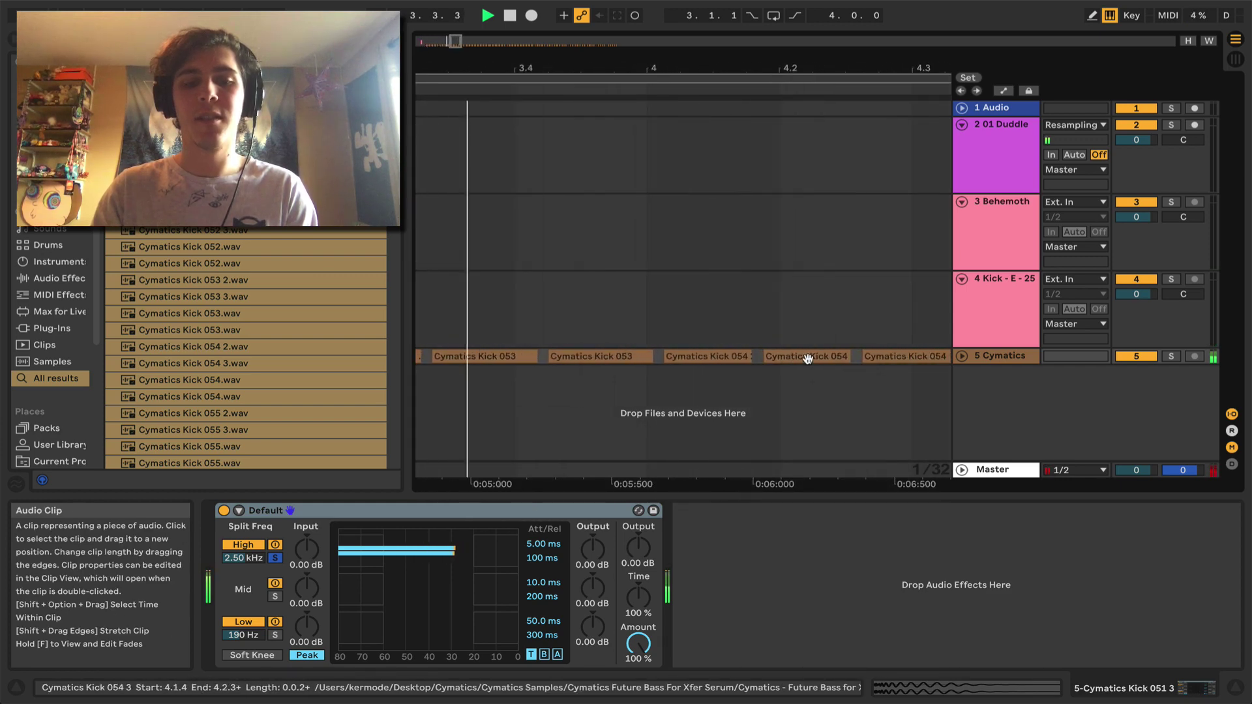
left_click_drag(757, 68, 758, 13)
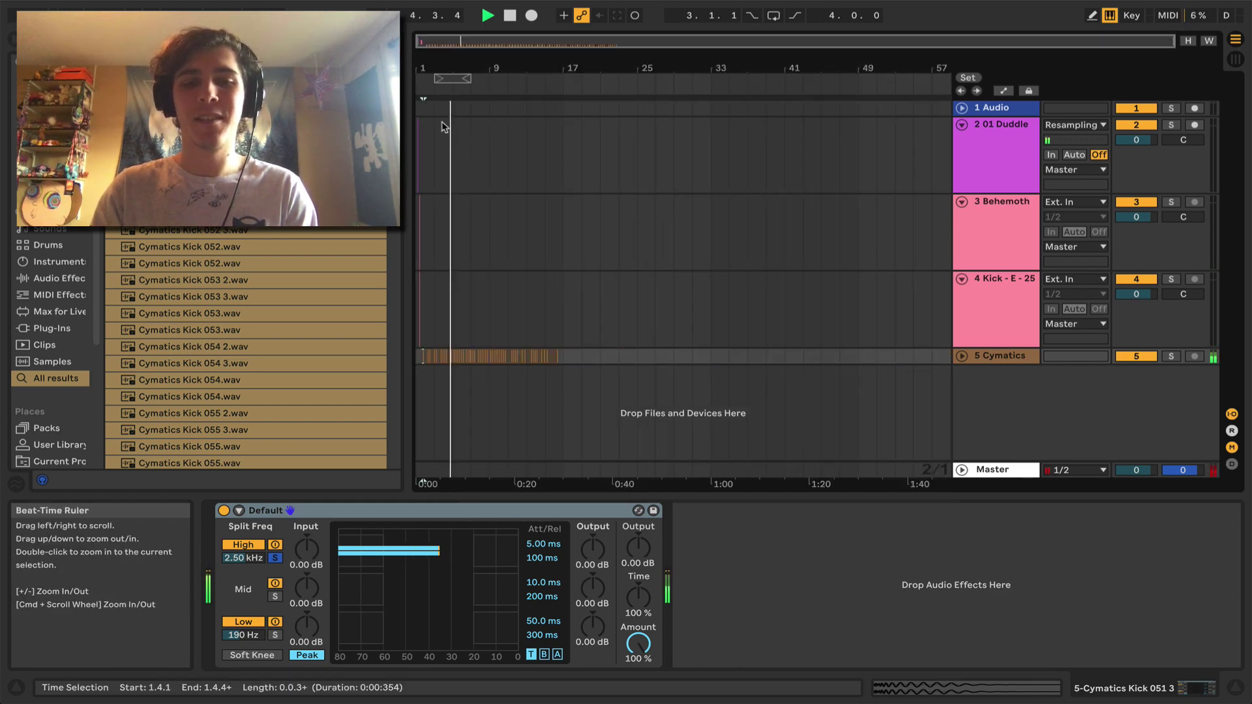
left_click_drag(438, 58, 438, 105)
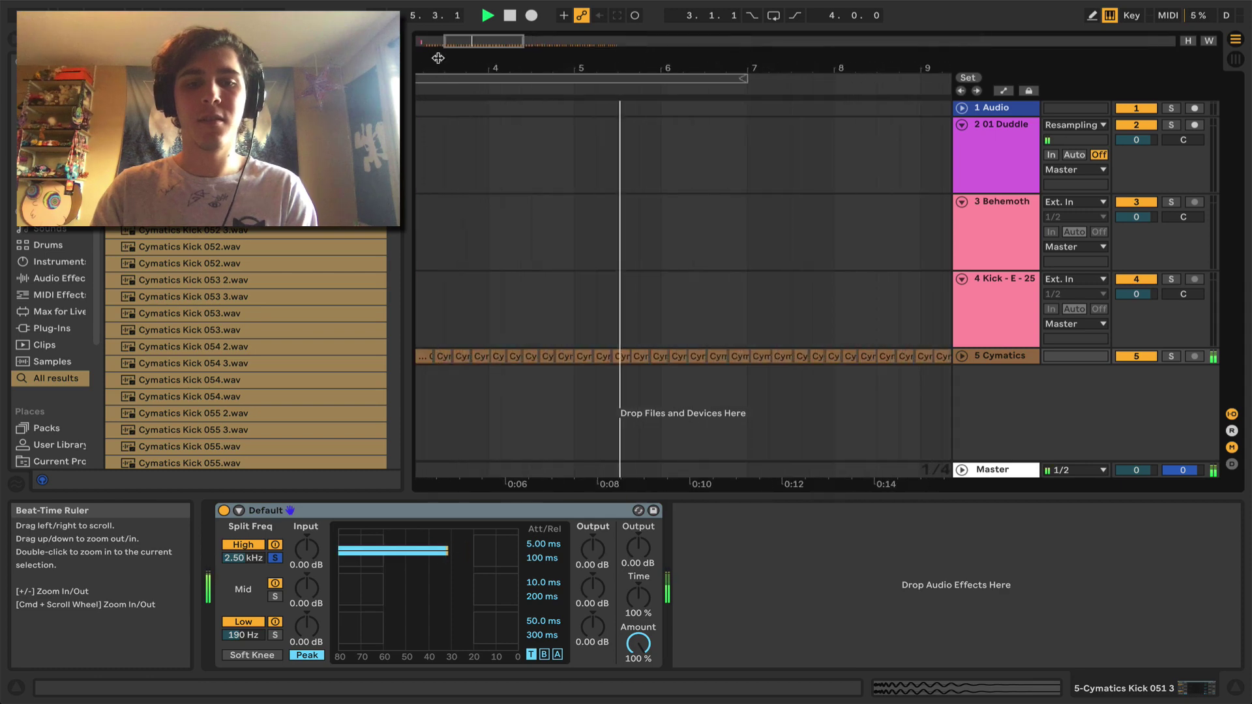
left_click(496, 354)
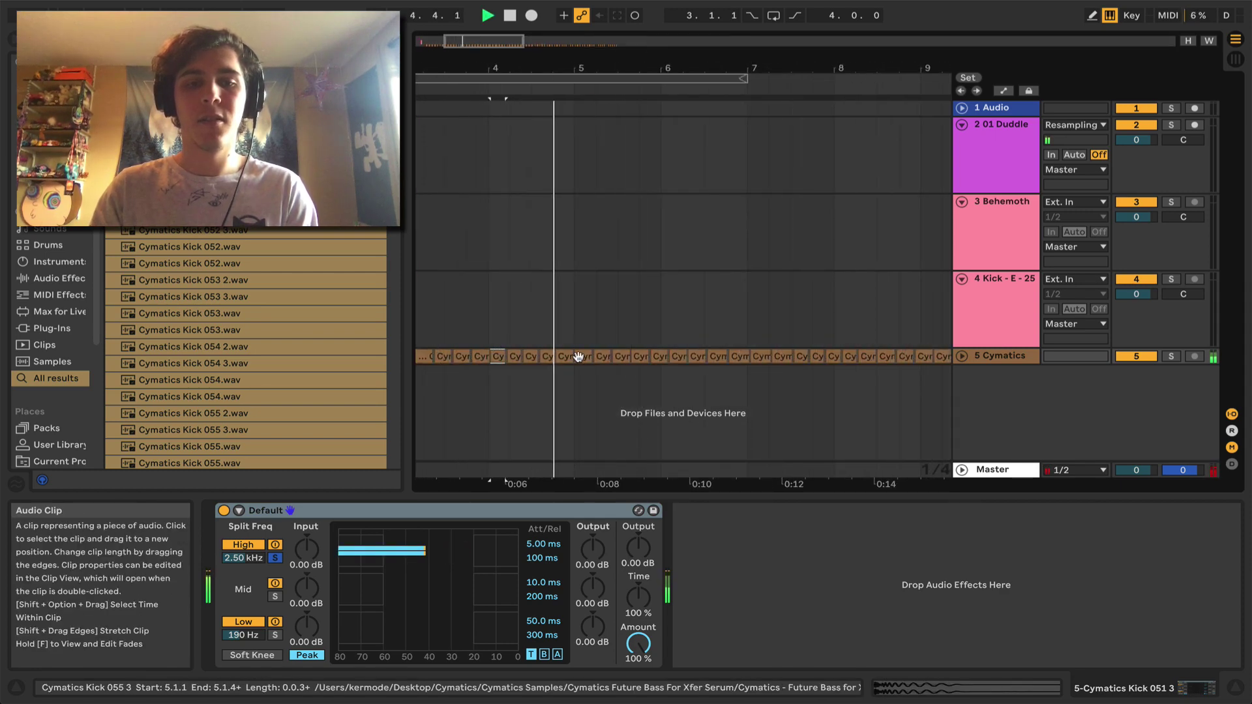
left_click(548, 356)
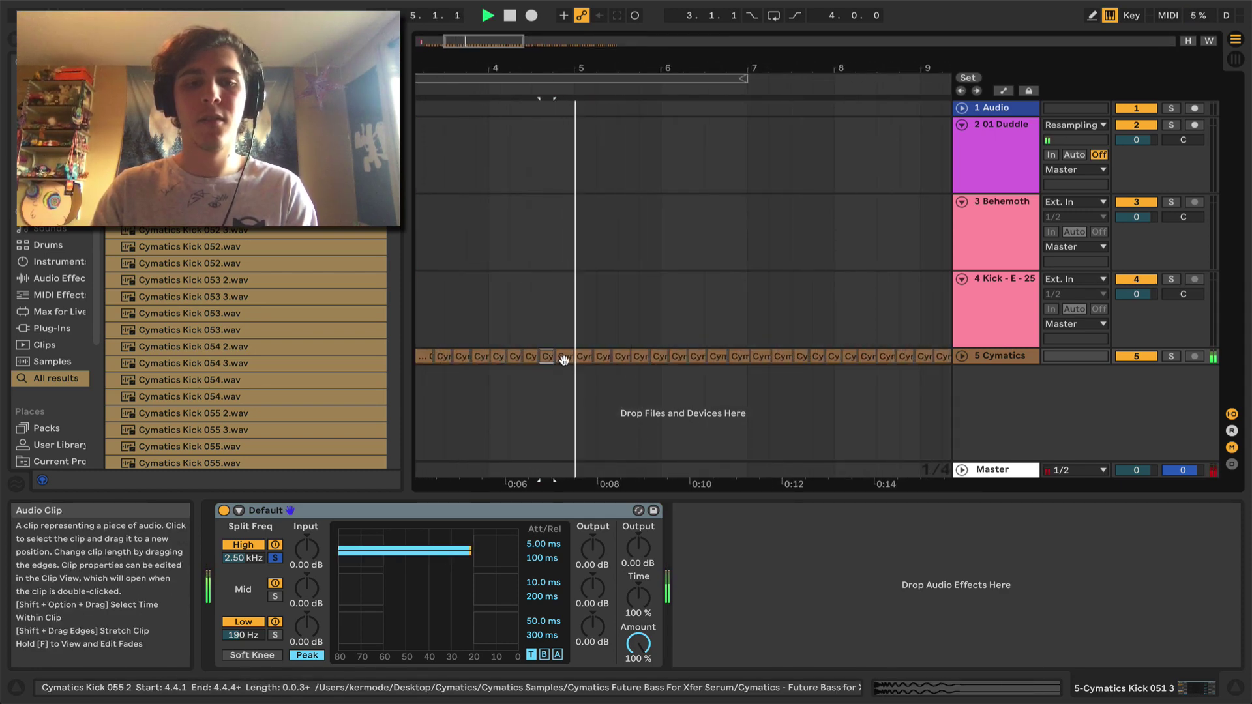
scroll(652, 345, "left", 5)
left_click(752, 356)
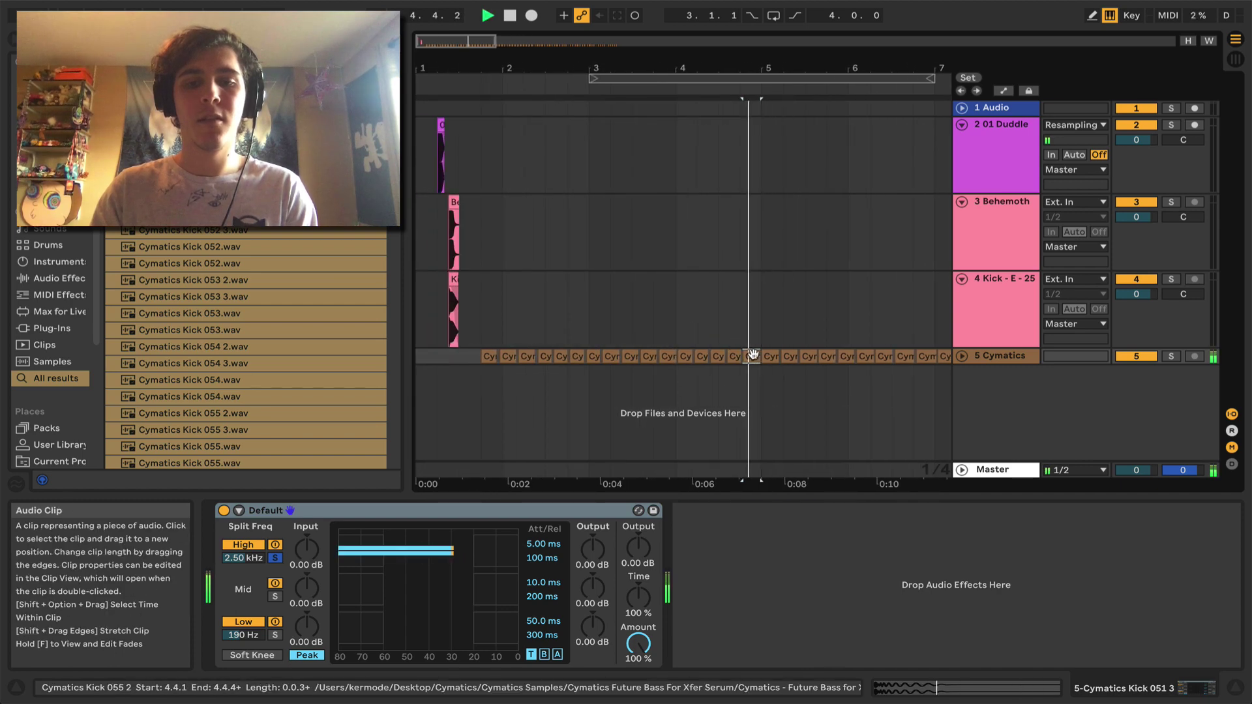
Move the Cymatics Kick 055 2 clip from bar 4 to 1.2.3, in line with the Behemoth and Event Horizon kicks
key("super+x")
left_click_drag(451, 68, 451, 97)
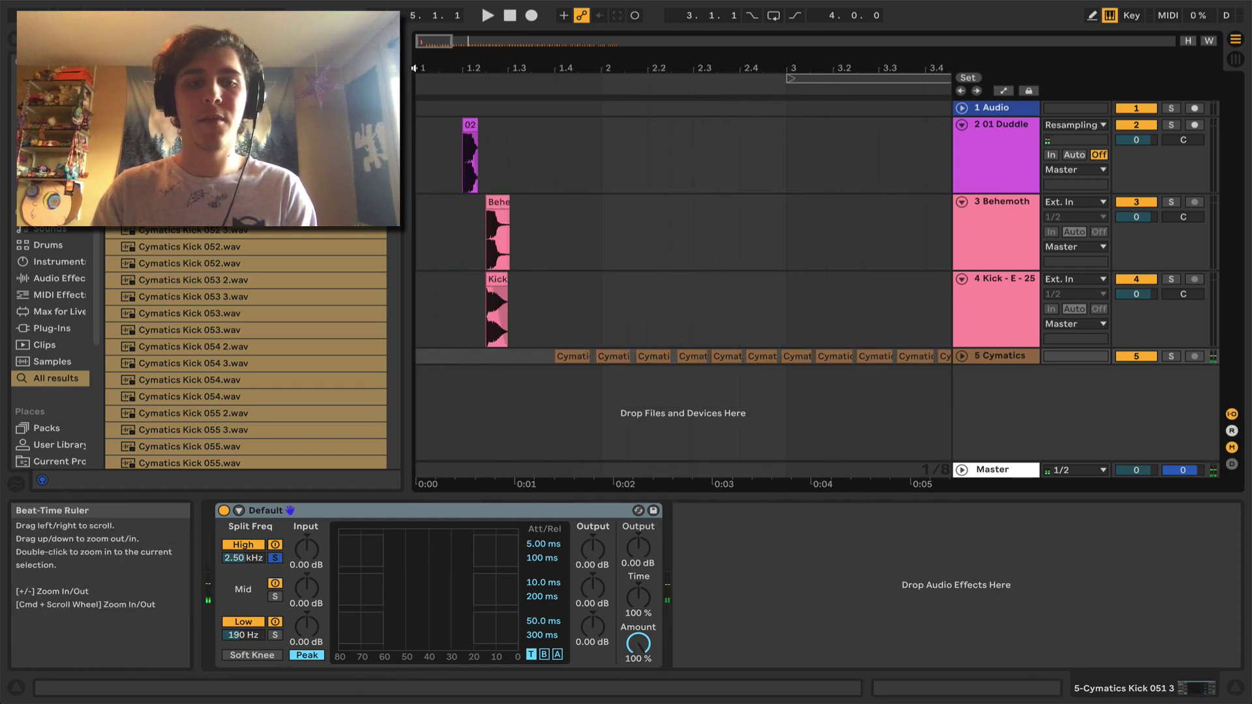
left_click(486, 356)
key("super+v")
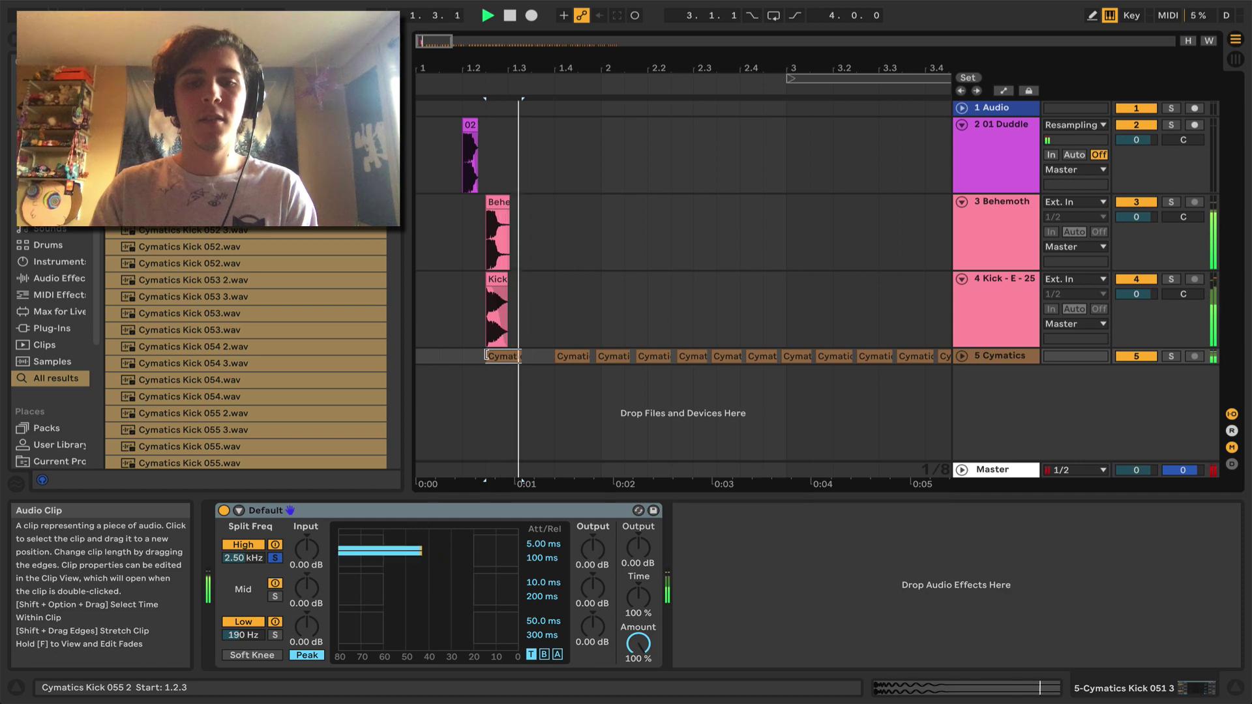
Delete all the remaining Cymatics kick clips on track 5, from 1.4.1 to 16.3.3
left_click(581, 355)
scroll(581, 355, "right", 15)
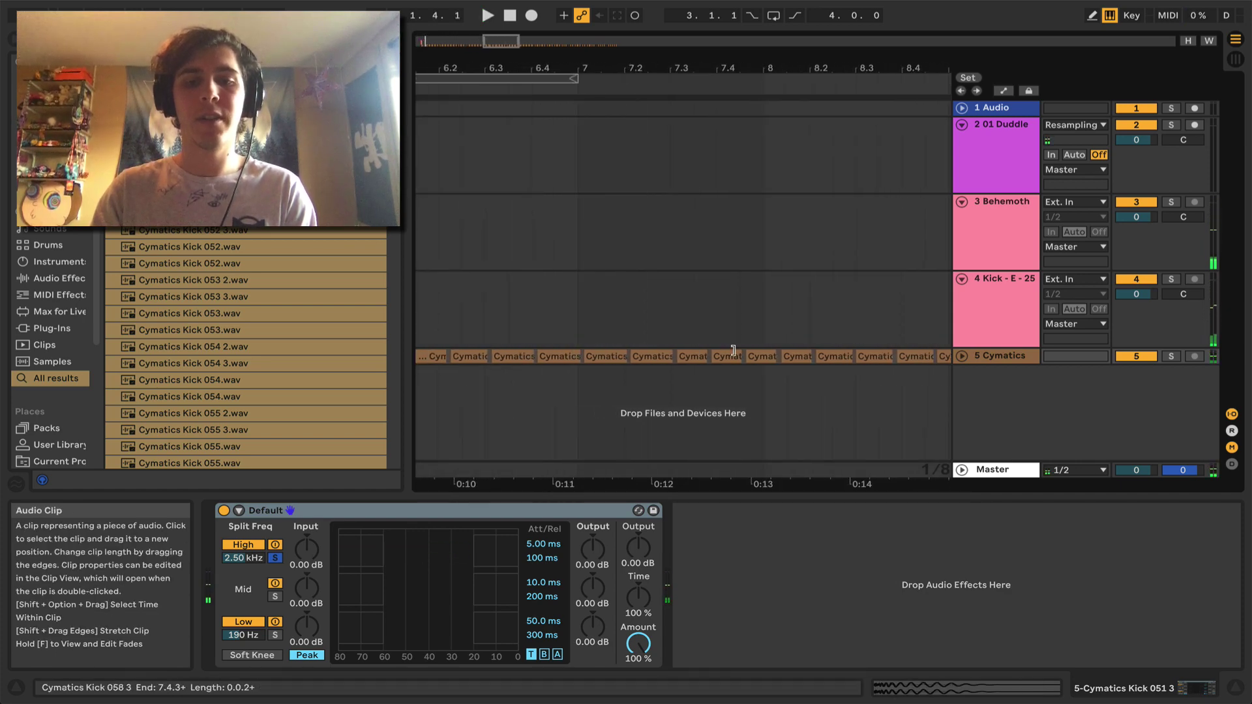
left_click(867, 356, "shift")
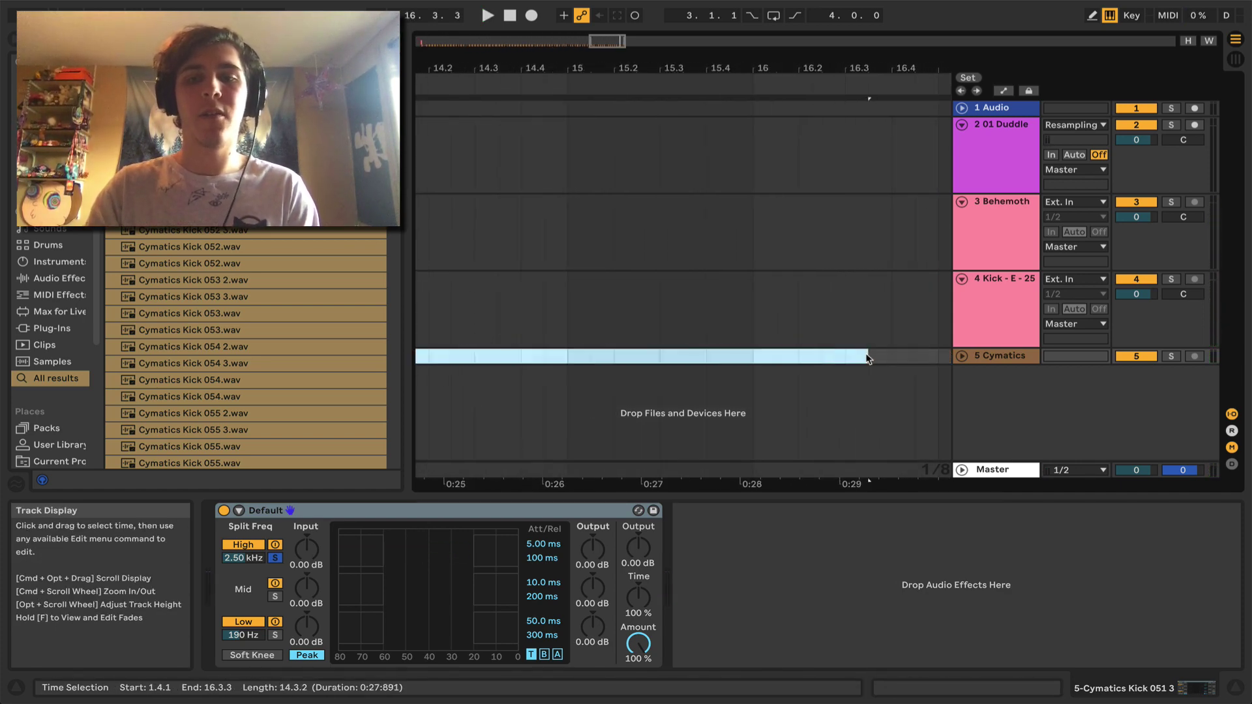
scroll(867, 357, "left", 15)
Play the reference kick followed by the three layered kicks at 1.2.3 to compare their sound
left_click(460, 145)
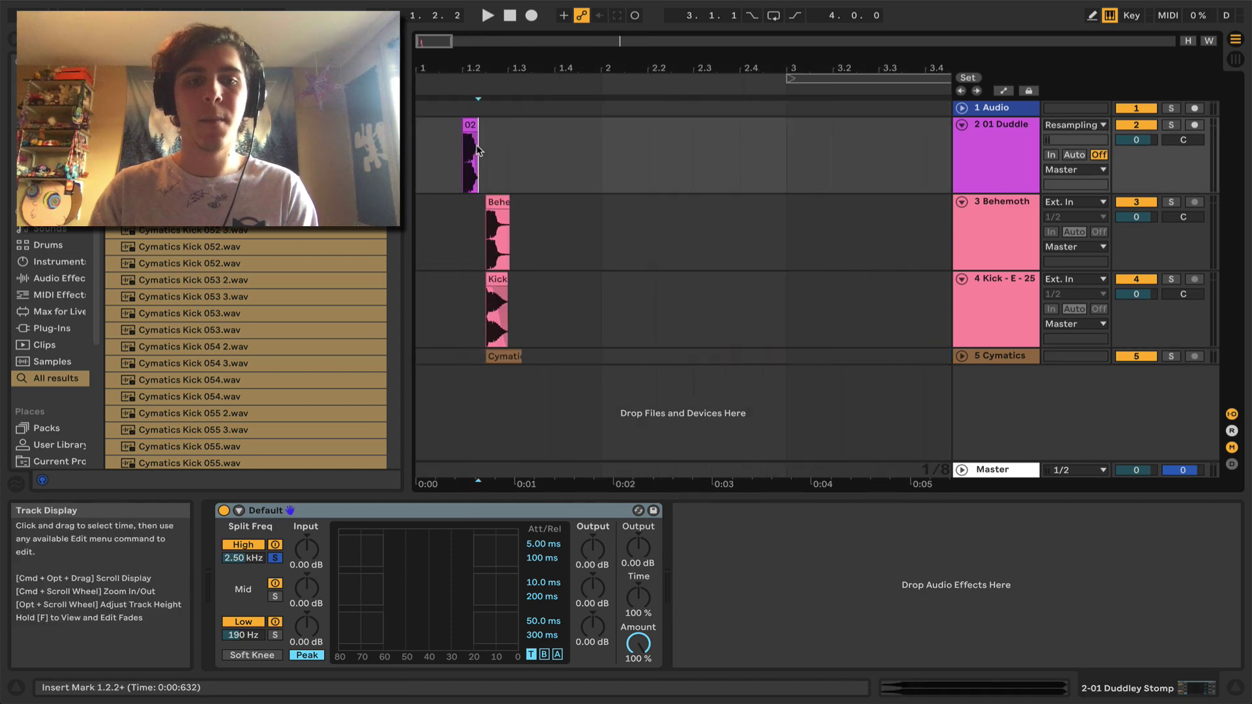
key("space")
key("space")
left_click_drag(463, 67, 462, 91)
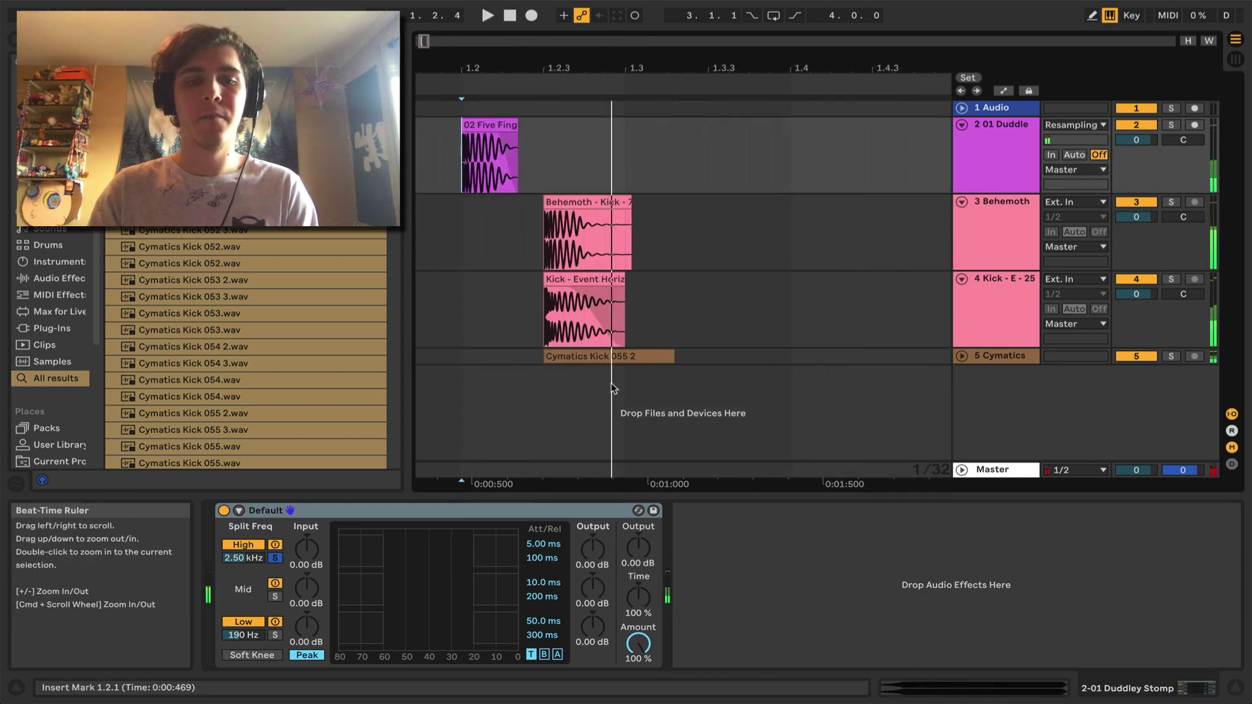
left_click(596, 355)
key("space")
key("space")
Delete the reference kick track and collapse the Behemoth track
left_click(1001, 124)
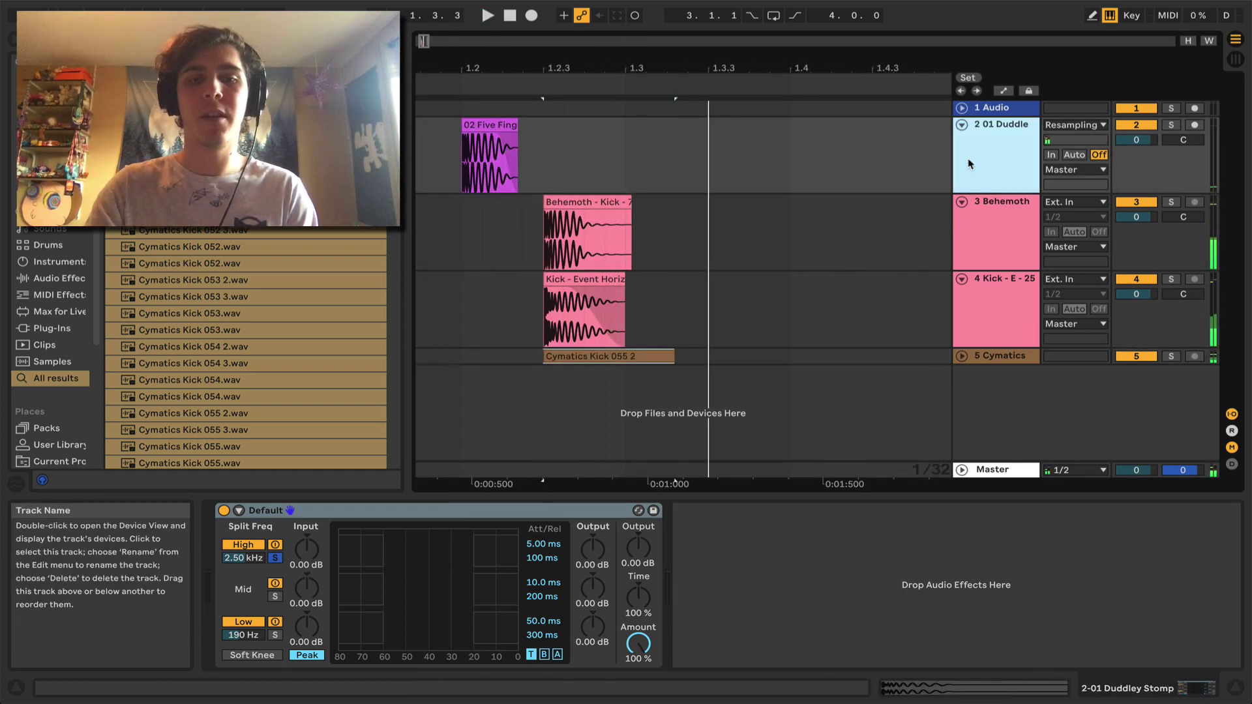
key("Delete")
left_click(961, 125)
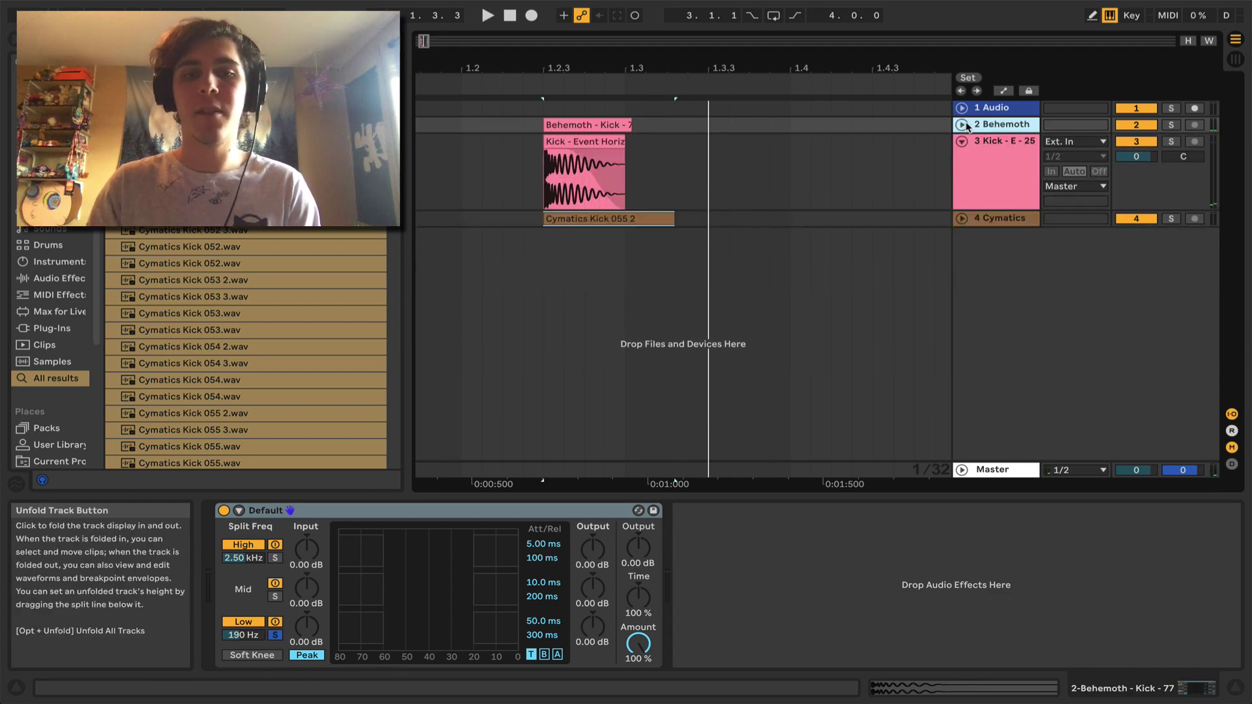
Rename the Behemoth, Event Horizon and Cymatics tracks LOW, MID and HIGH, and collapse the MID track
key("ctrl+r")
type("LOW")
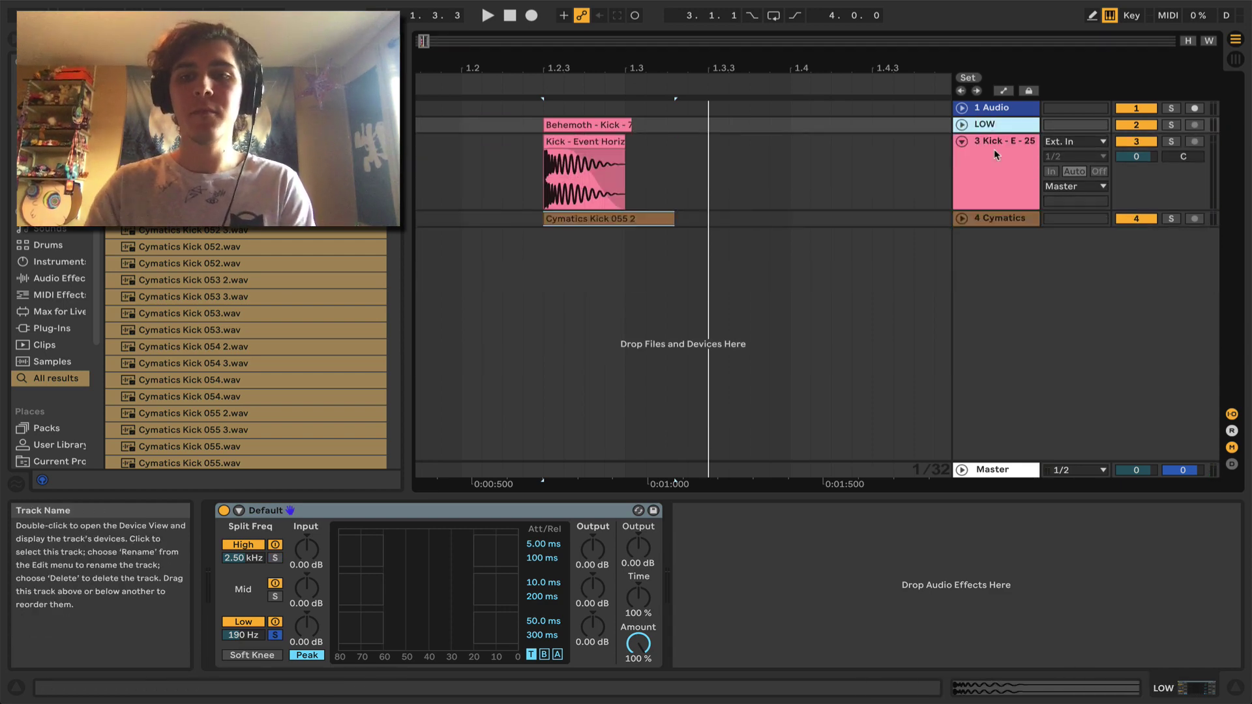
key("Tab")
type("MID")
key("Tab")
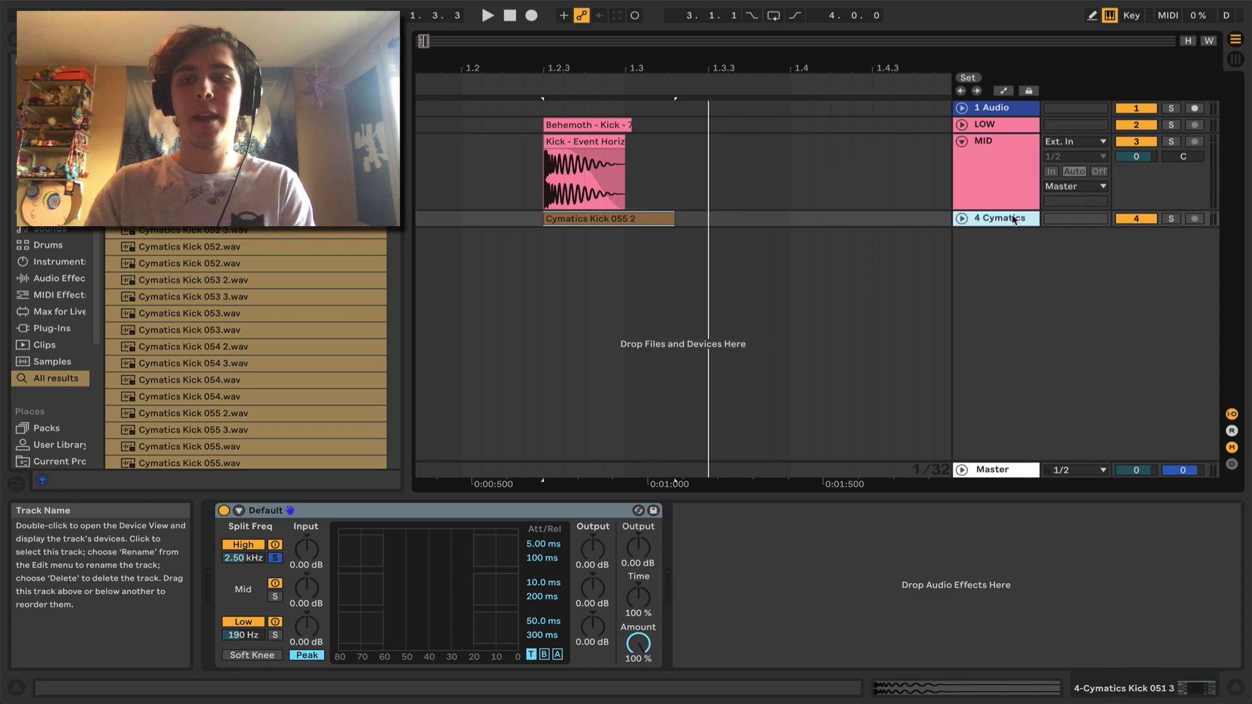
type("HIGH")
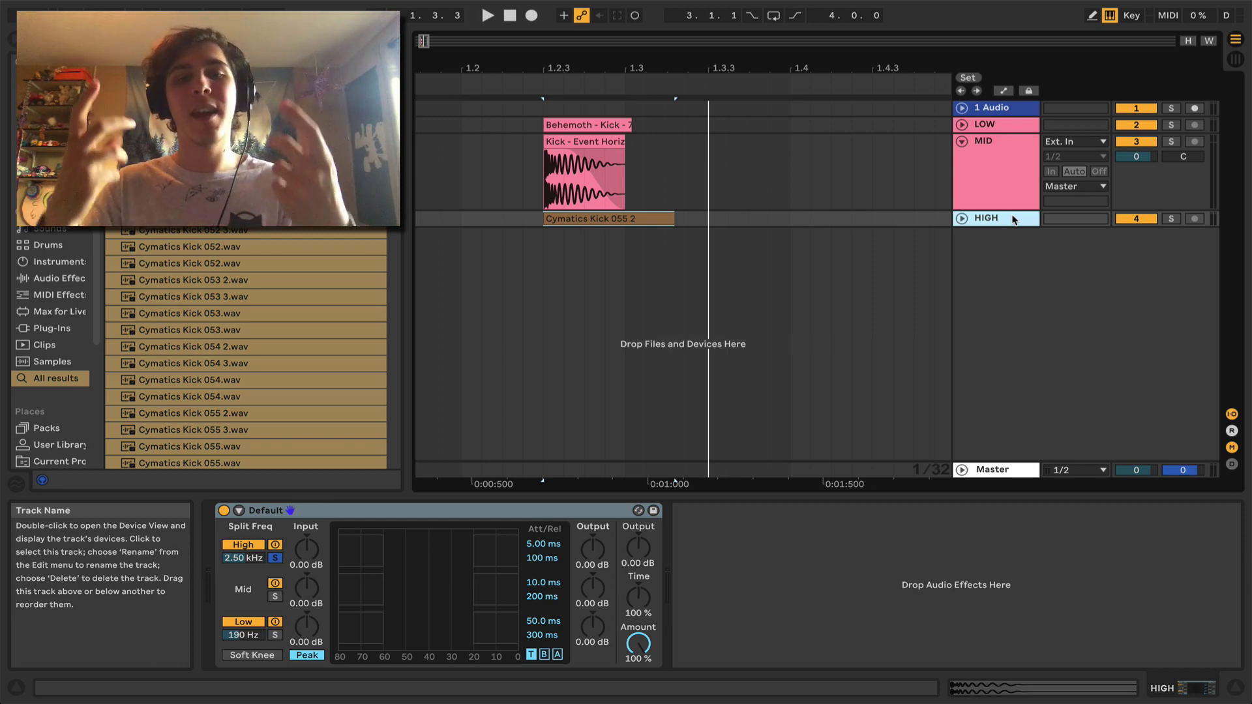
left_click(962, 141)
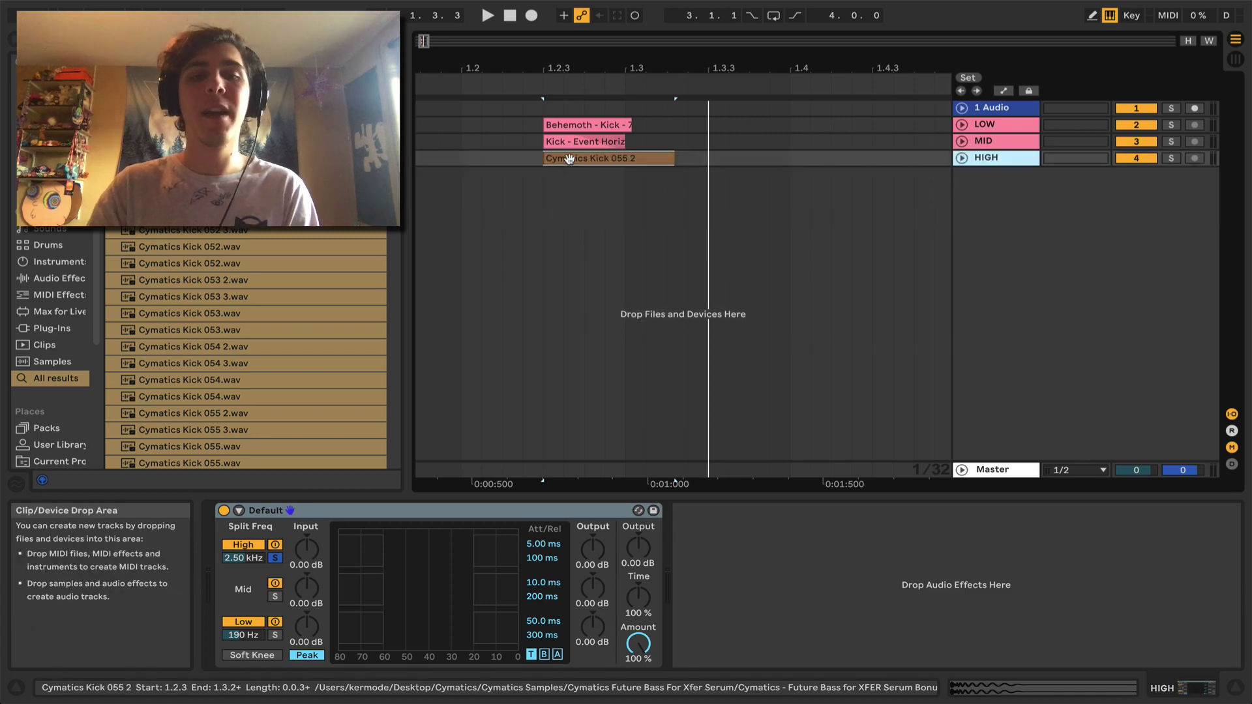
Play the layered LOW, MID and HIGH kicks from 1.2.3
left_click(563, 143)
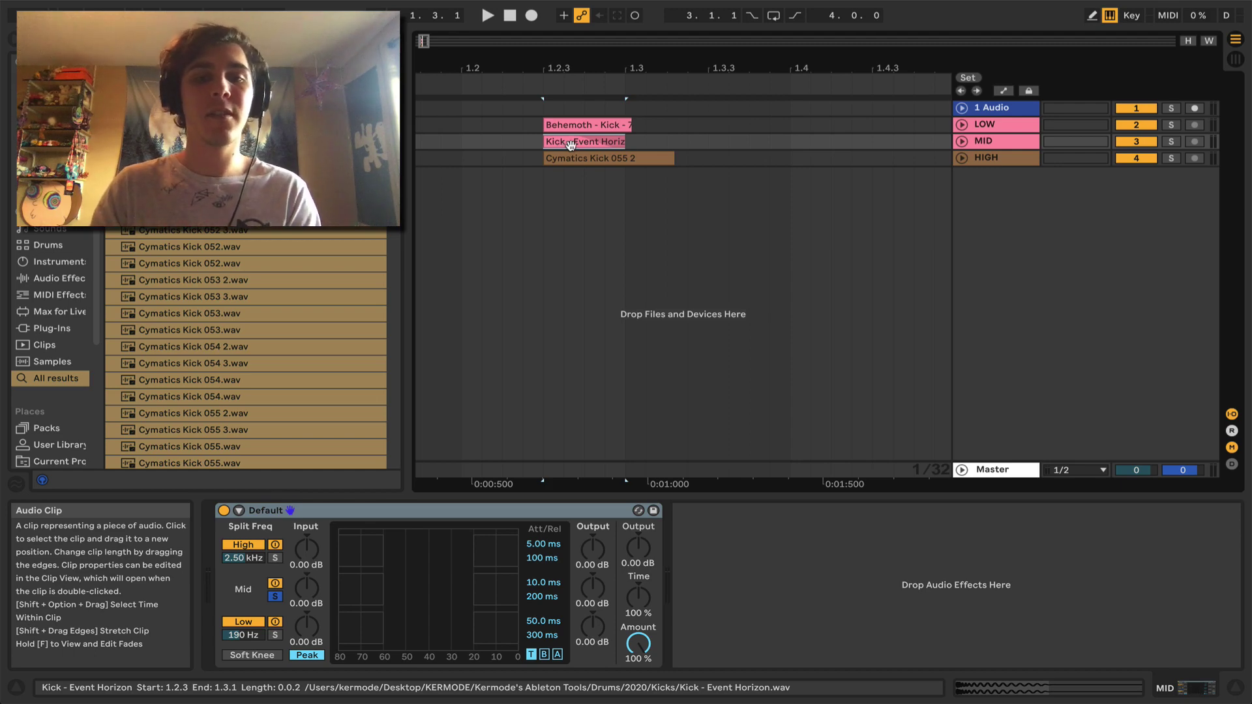
key("space")
key("space")
key("space")
key("space")
Expand the LOW, MID and HIGH tracks and compare the wave cycles in the bodies of the LOW and MID kicks
left_click_drag(561, 60, 562, 84)
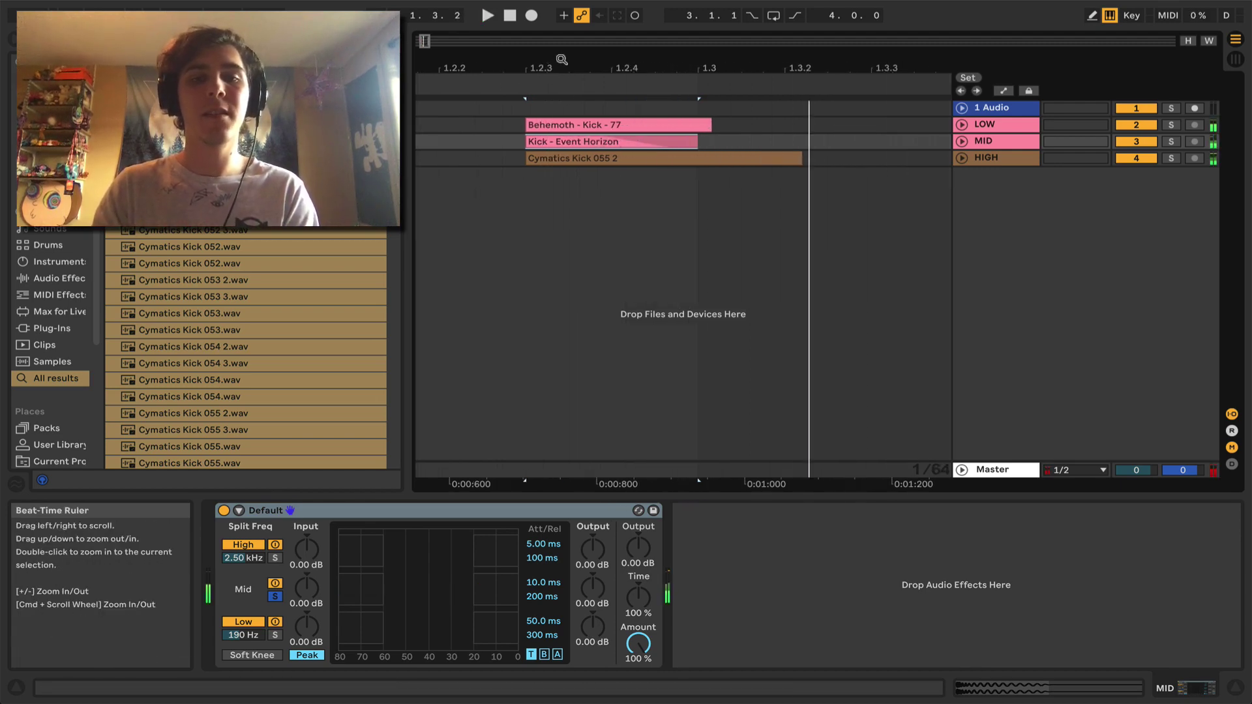
left_click(961, 142)
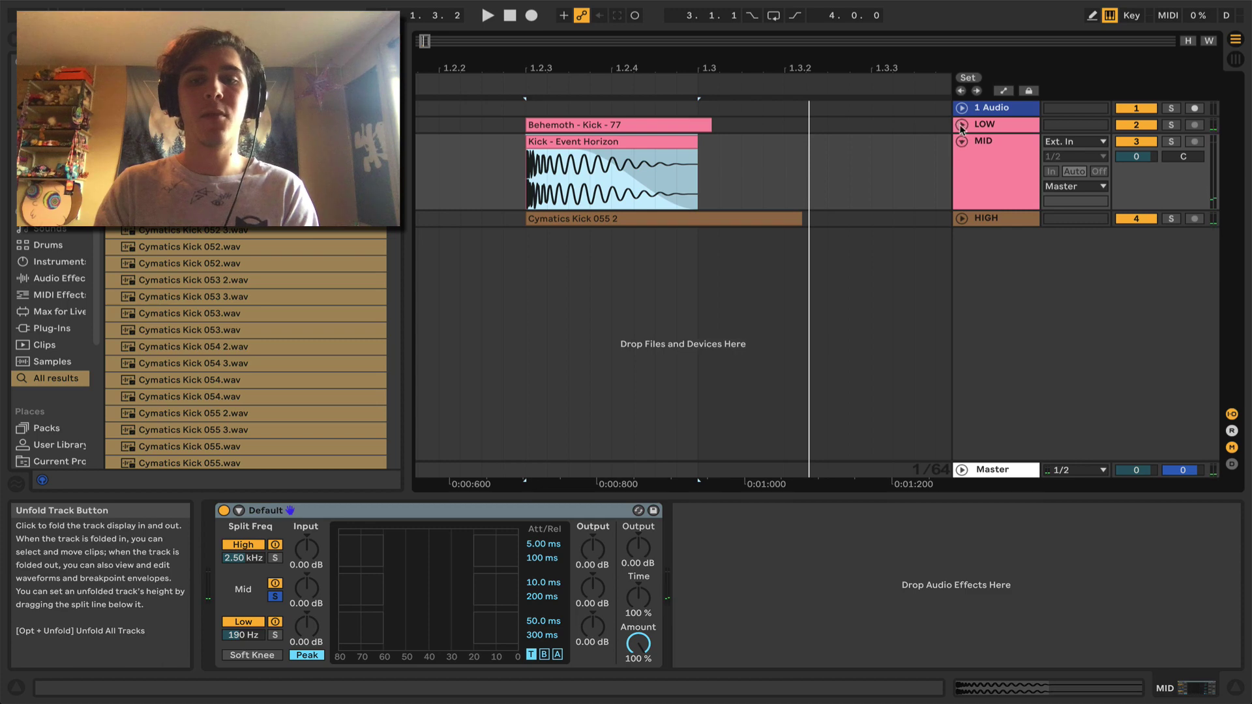
left_click(961, 125)
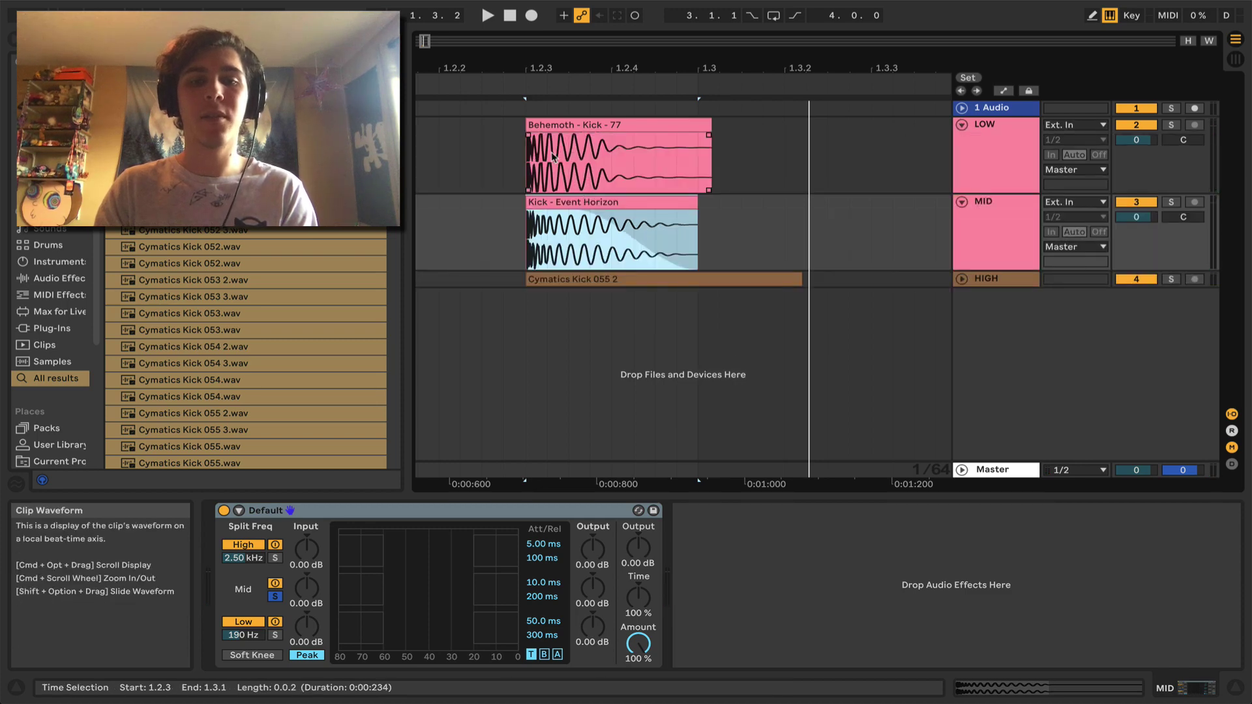
left_click_drag(528, 155, 634, 156)
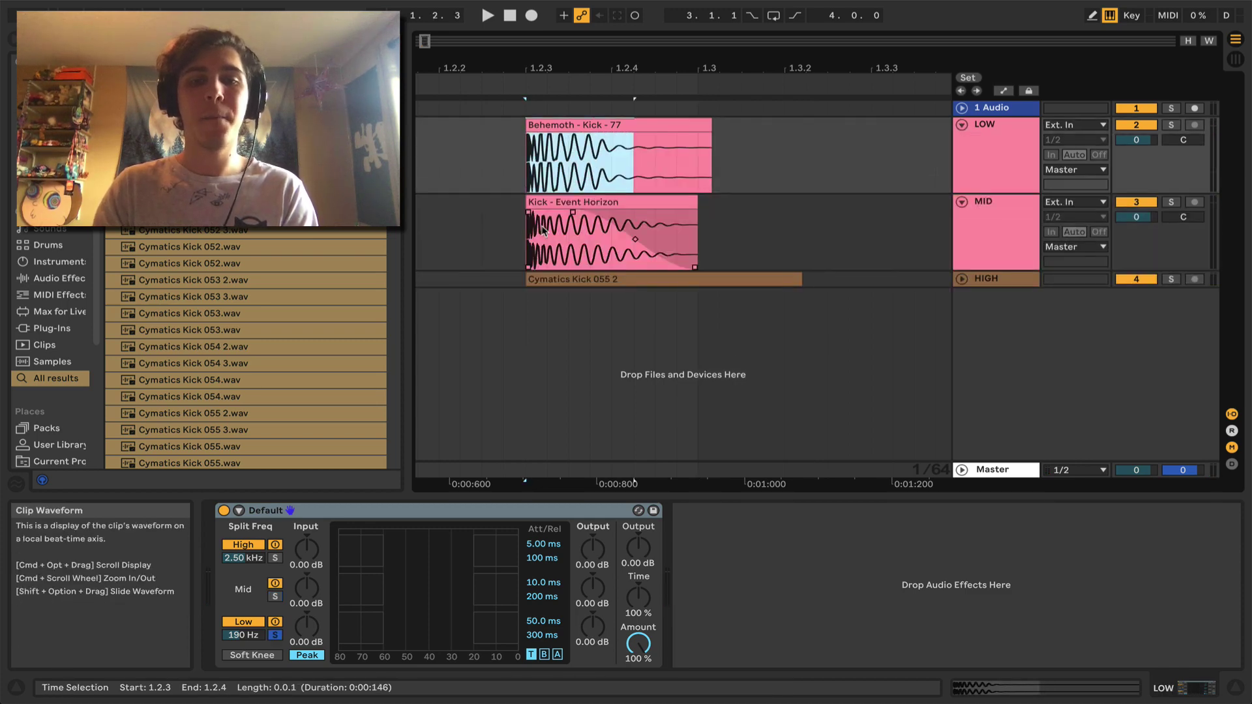
left_click_drag(547, 230, 612, 230)
left_click_drag(540, 65, 540, 88)
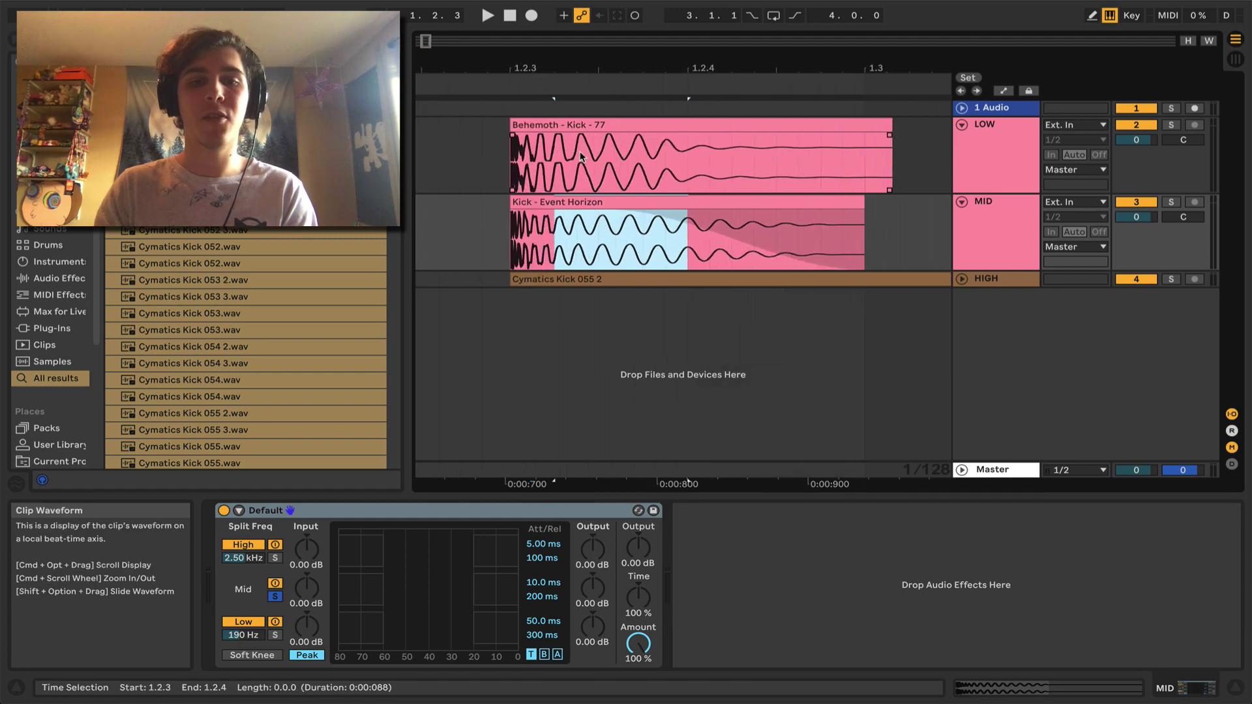
left_click_drag(580, 155, 665, 155)
left_click(961, 280)
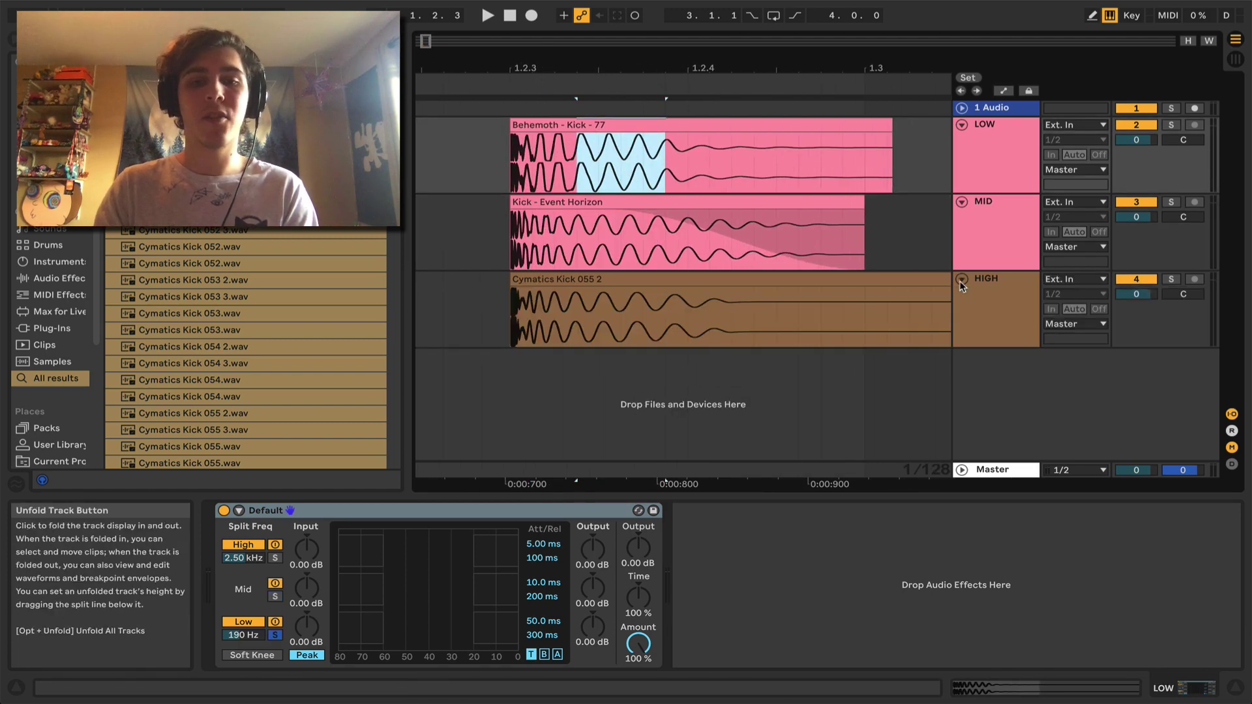
Compare the lengths of the LOW, MID and HIGH kick waveforms from their shared start at 1.2.3
left_click(510, 162)
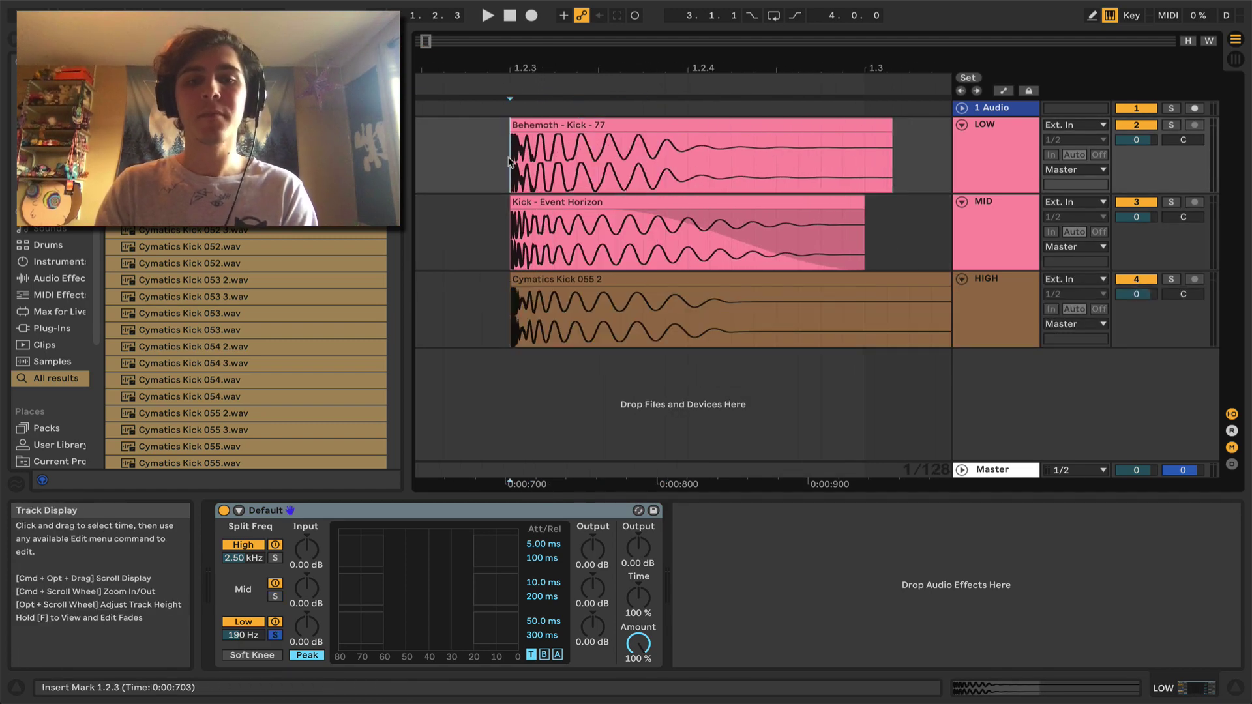
left_click_drag(510, 162, 718, 164)
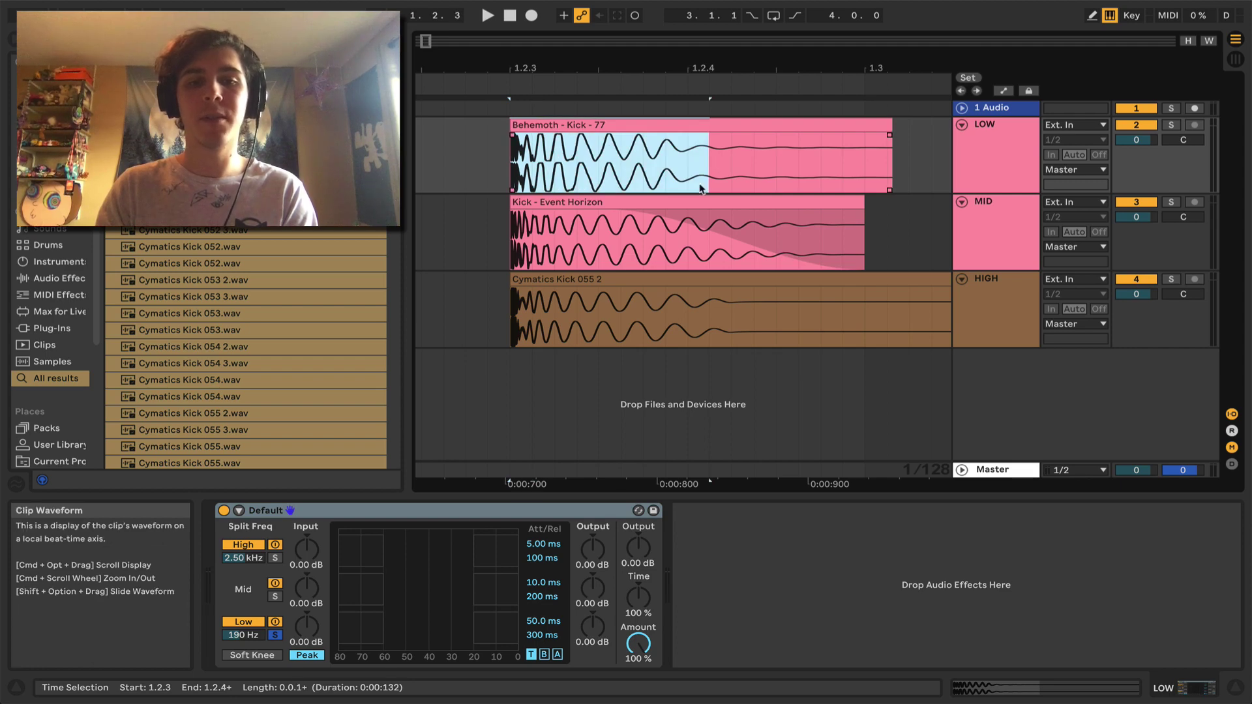
left_click_drag(510, 240, 754, 240)
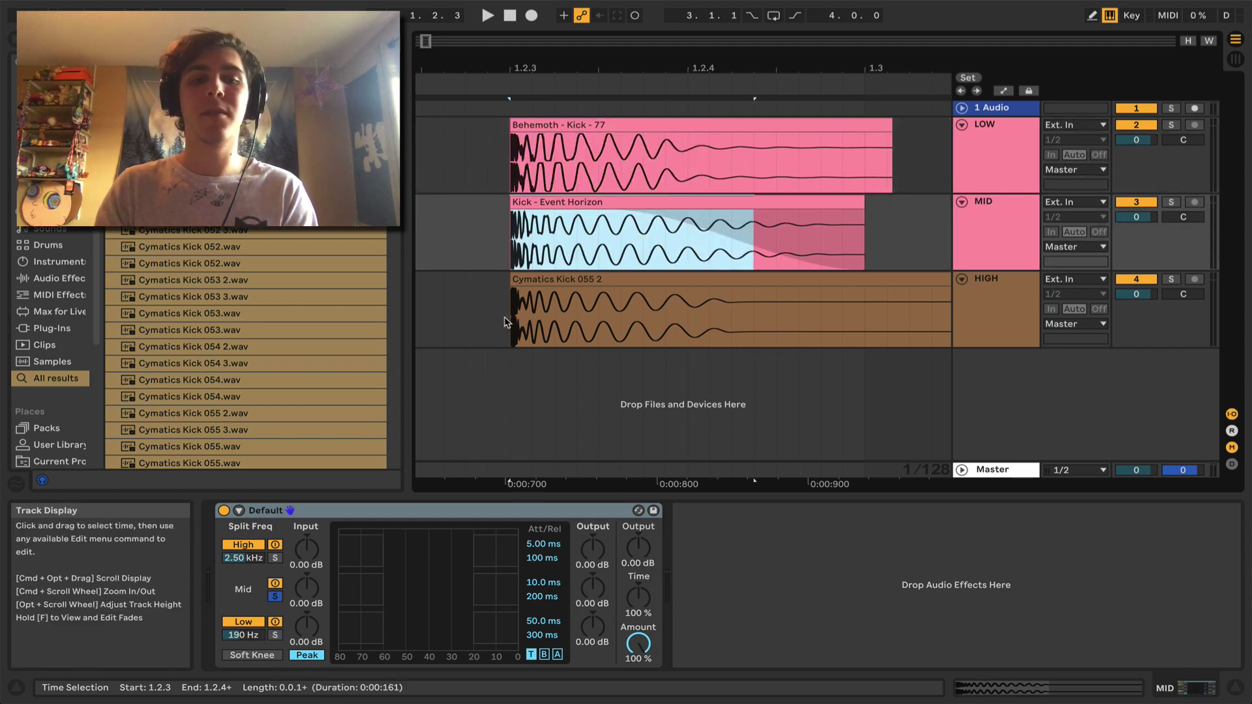
left_click_drag(511, 312, 820, 311)
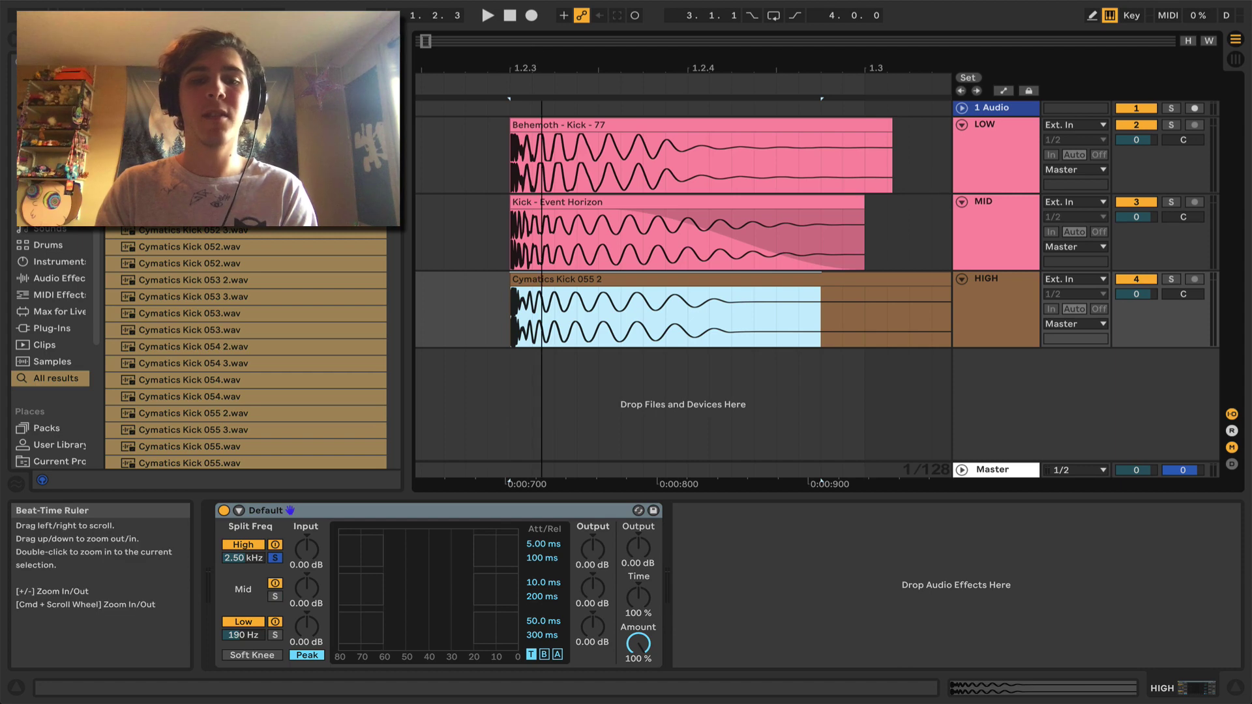
mouse_move(542, 63)
left_mouse_down()
mouse_move(543, 88)
mouse_move(542, 63)
left_mouse_up()
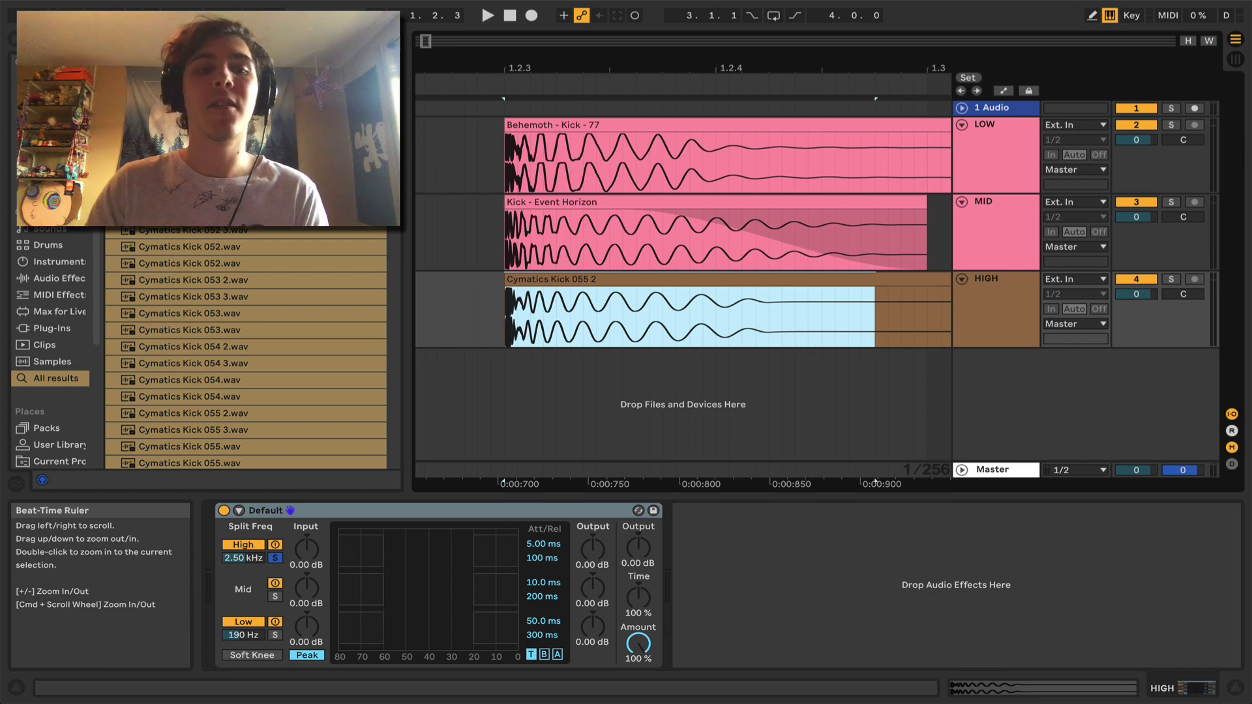
Clear the sample list in the browser and play the layered kicks from 1.2.3
left_click(388, 40)
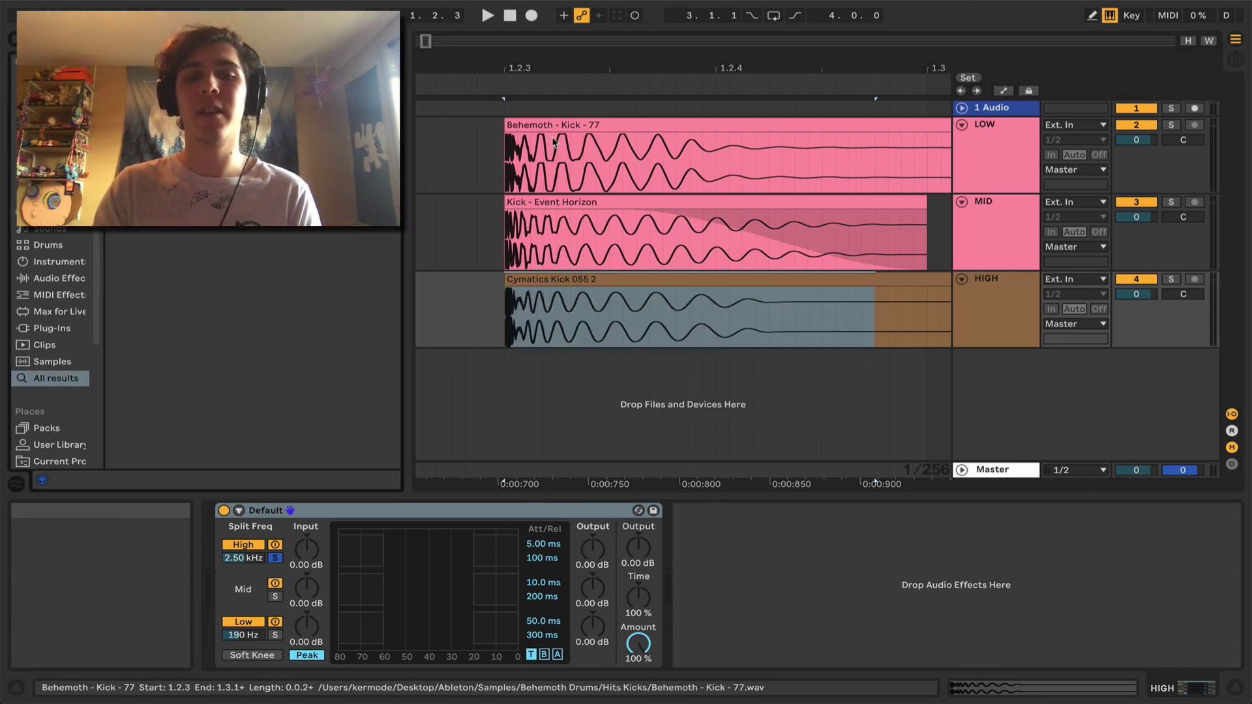
left_click(495, 177)
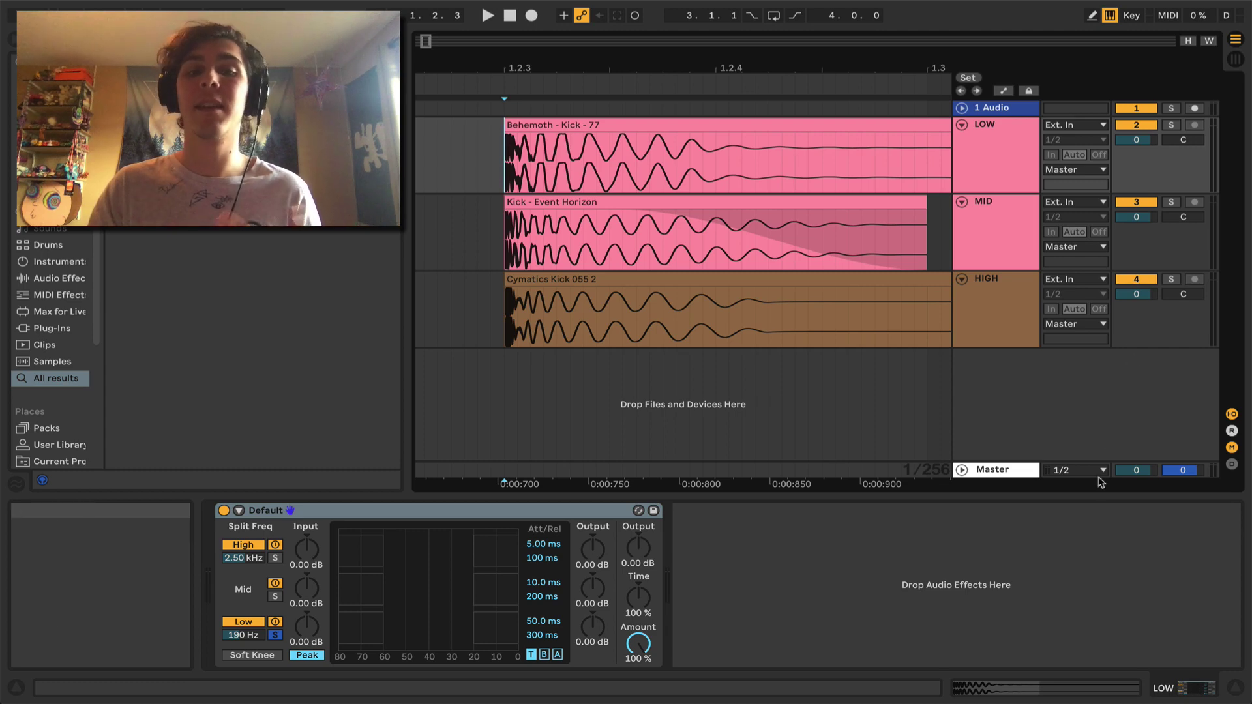
key("space")
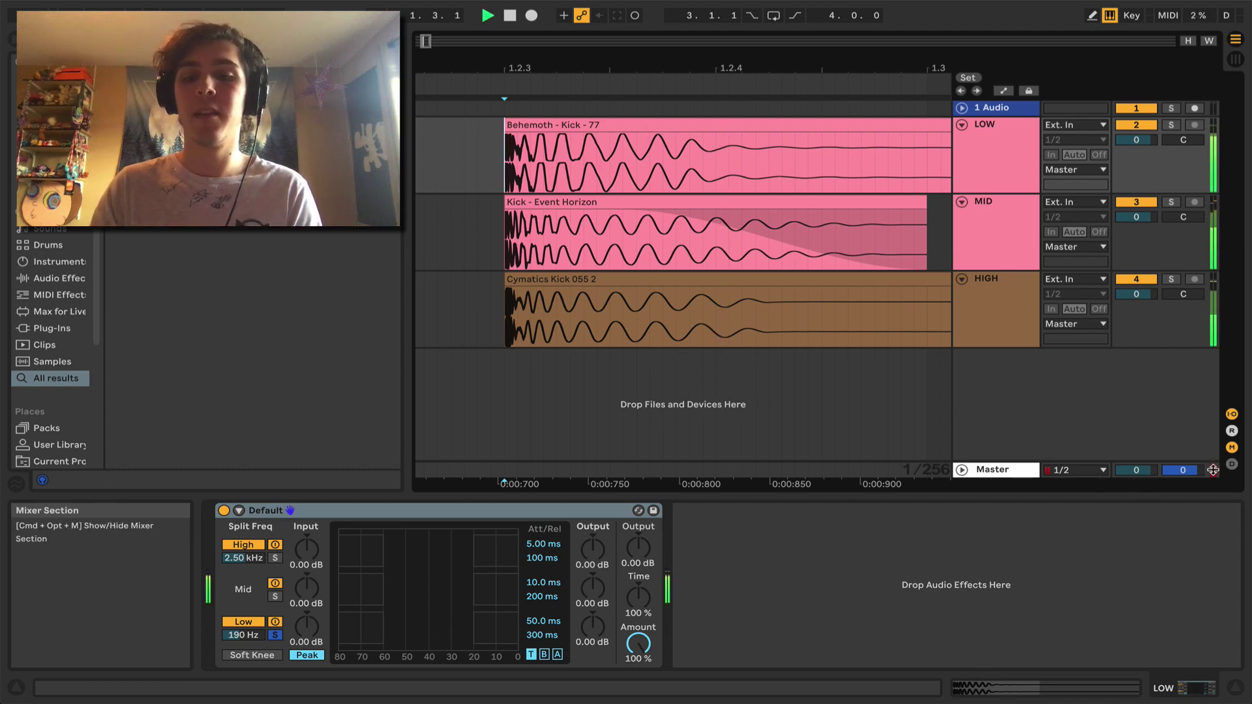
Collapse the LOW, MID and HIGH tracks and delete the empty Audio track
left_click(961, 125)
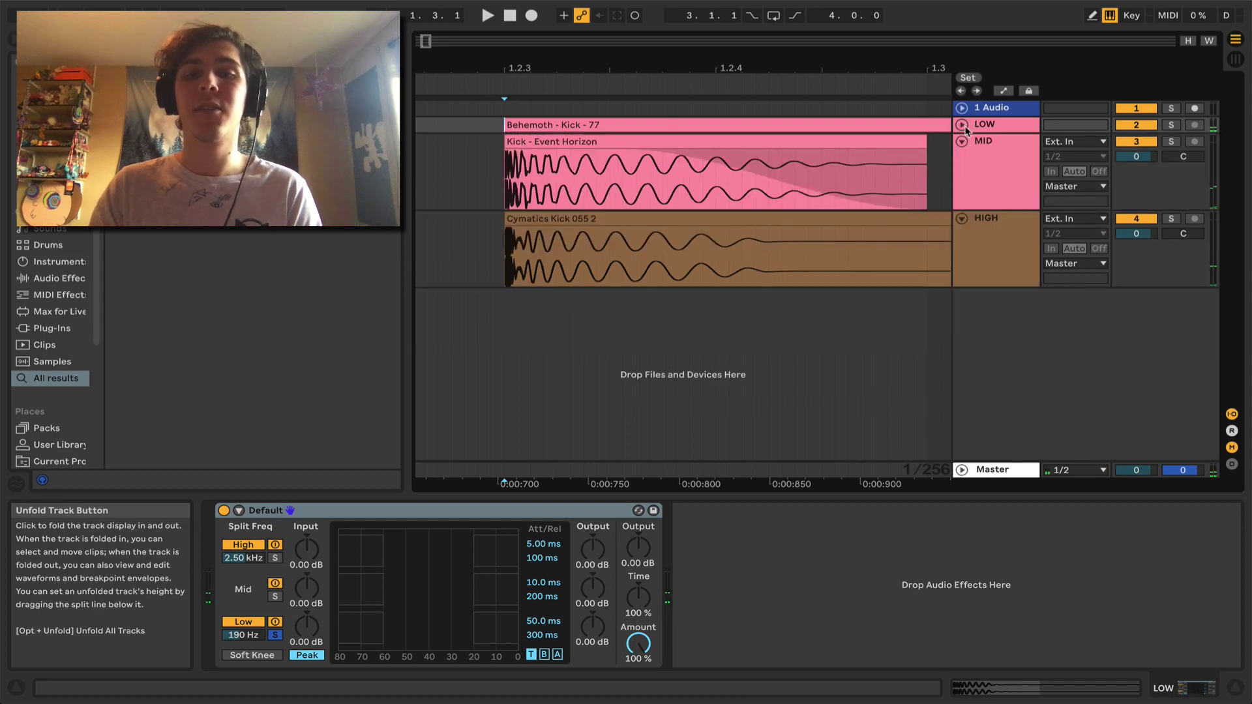
left_click(962, 141)
left_click(962, 158)
left_click(980, 108)
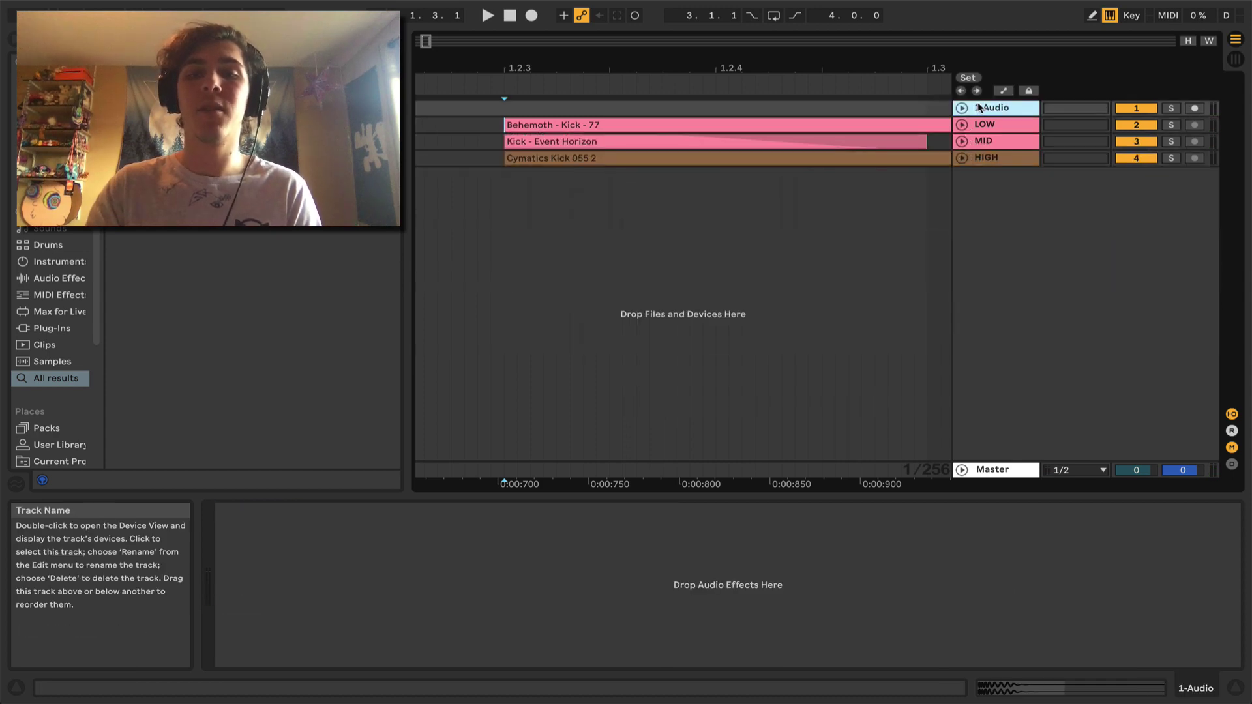
key("Delete")
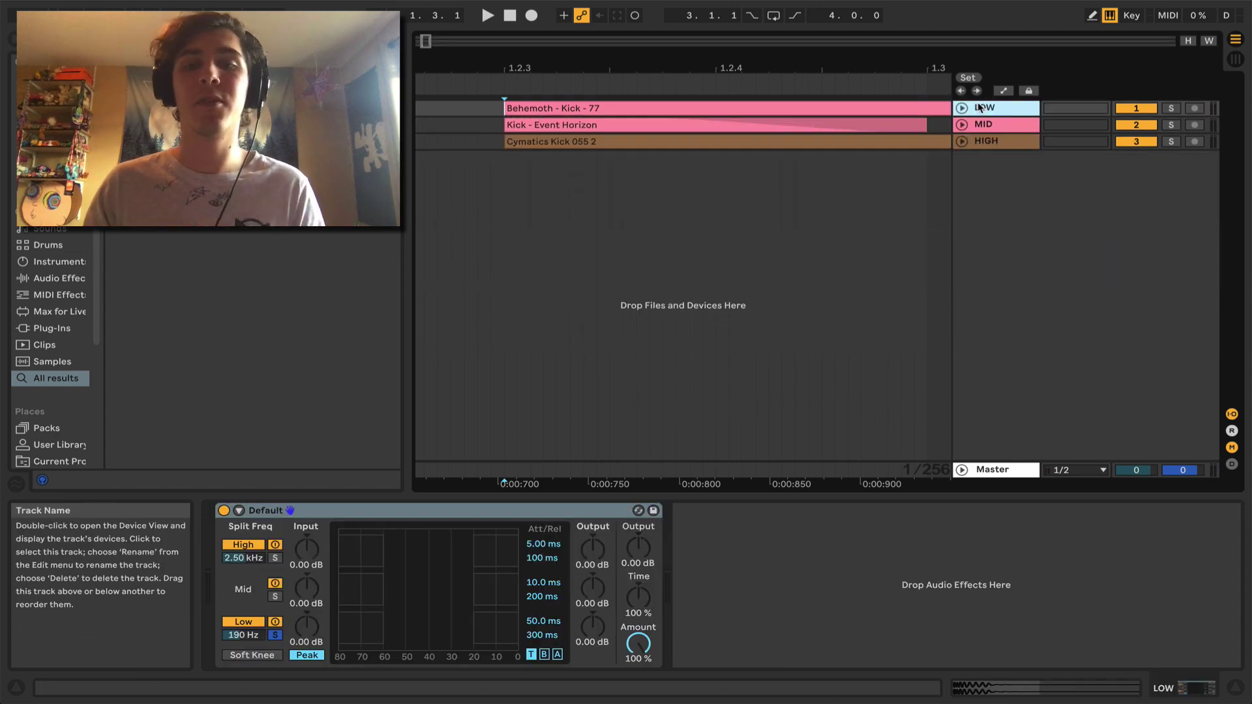
Group the LOW, MID and HIGH tracks together
key("shift+Down")
key("shift+Down")
key("ctrl+g")
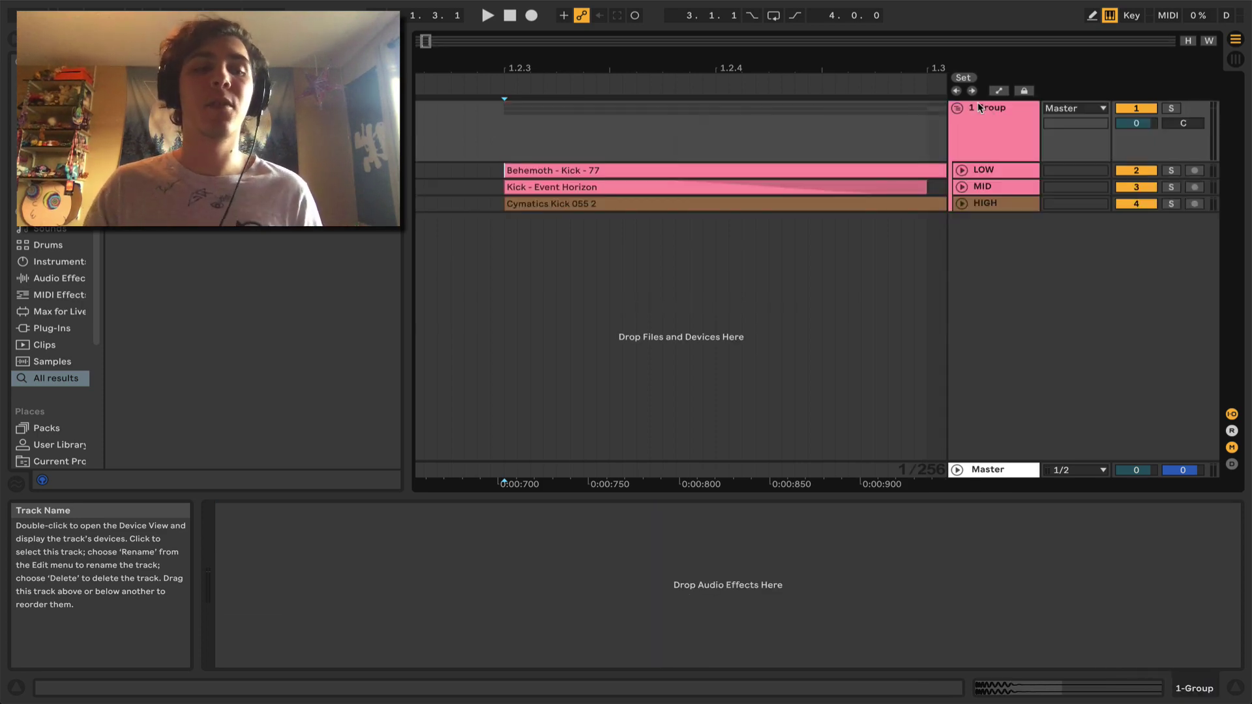
Add a Saturator to the kick group and turn on its Soft Clip
left_click(59, 278)
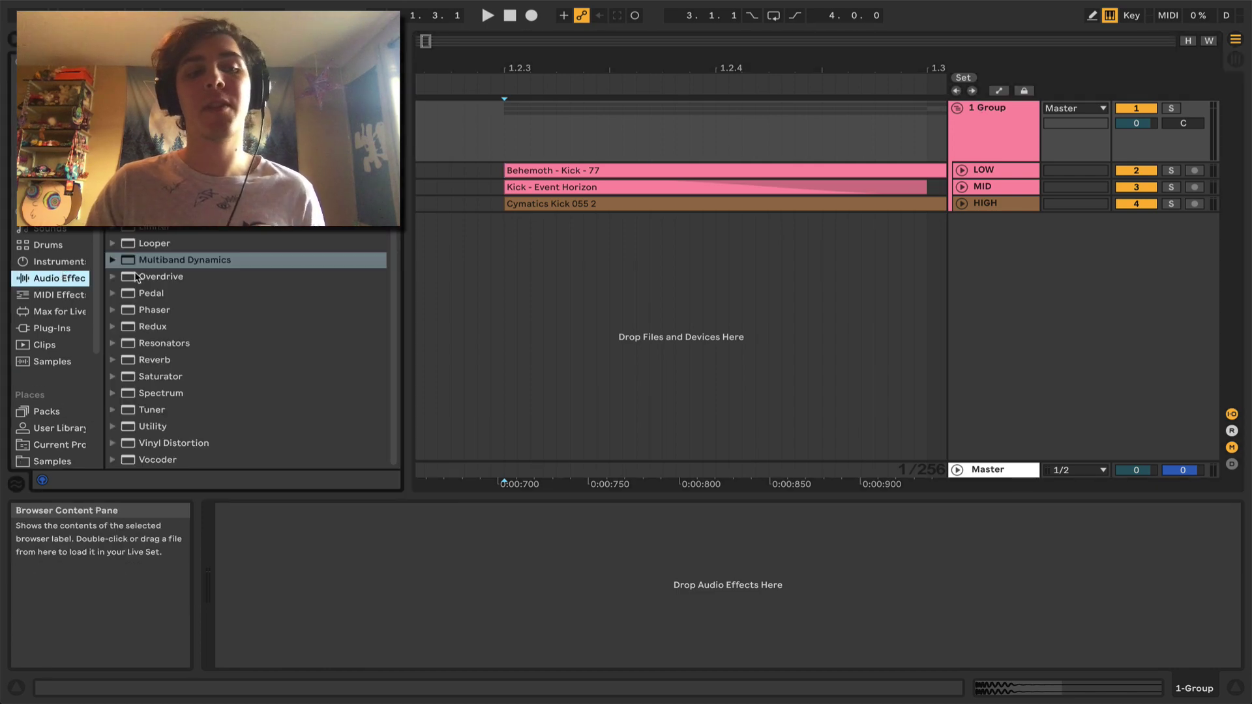
left_click(149, 244)
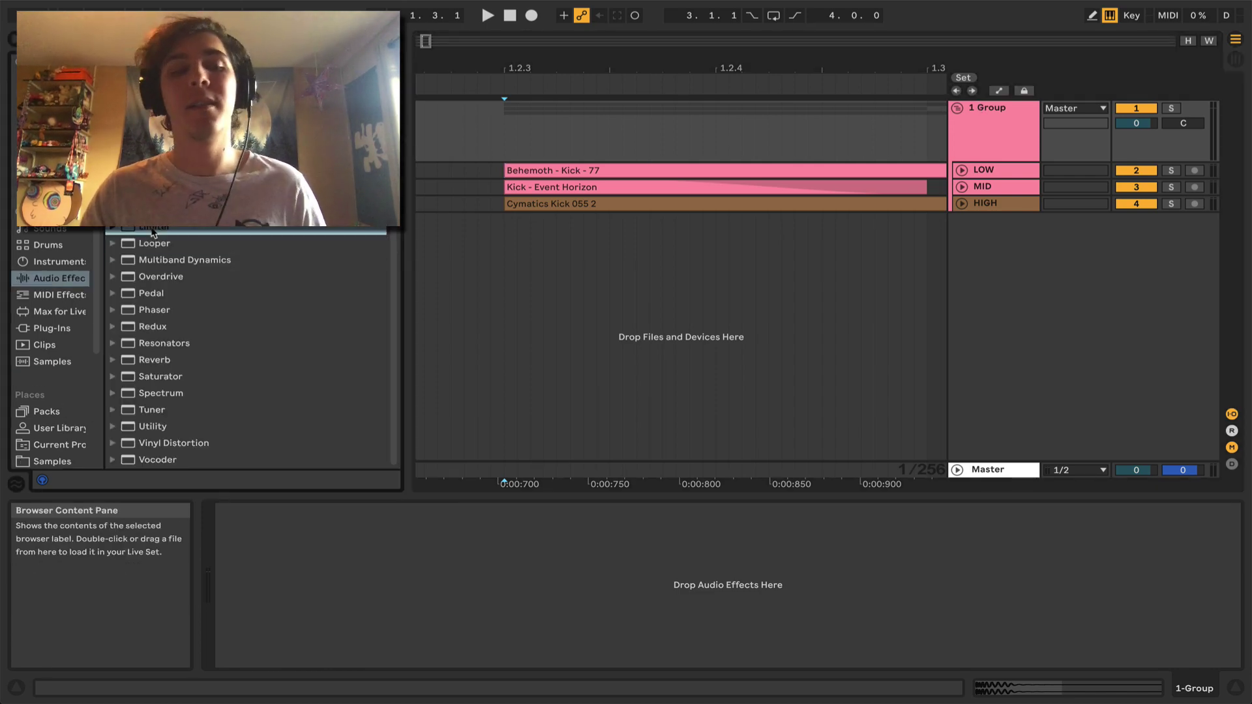
left_click_drag(164, 378, 328, 637)
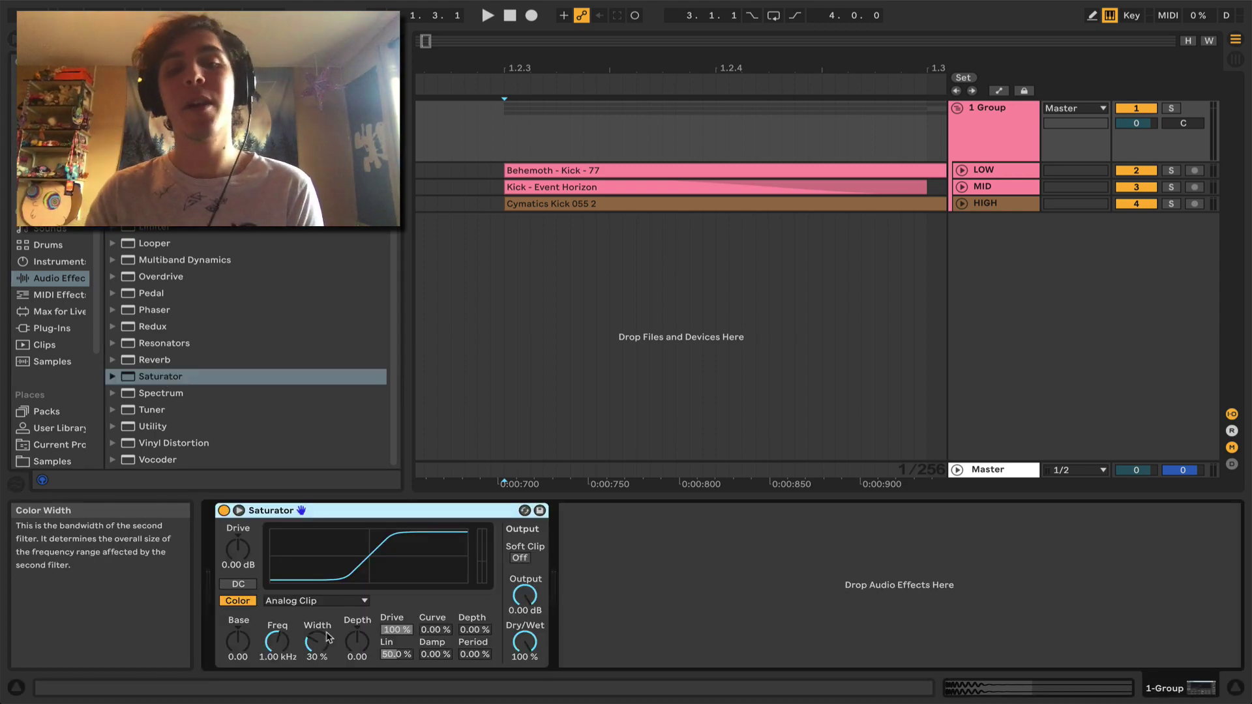
left_click(519, 558)
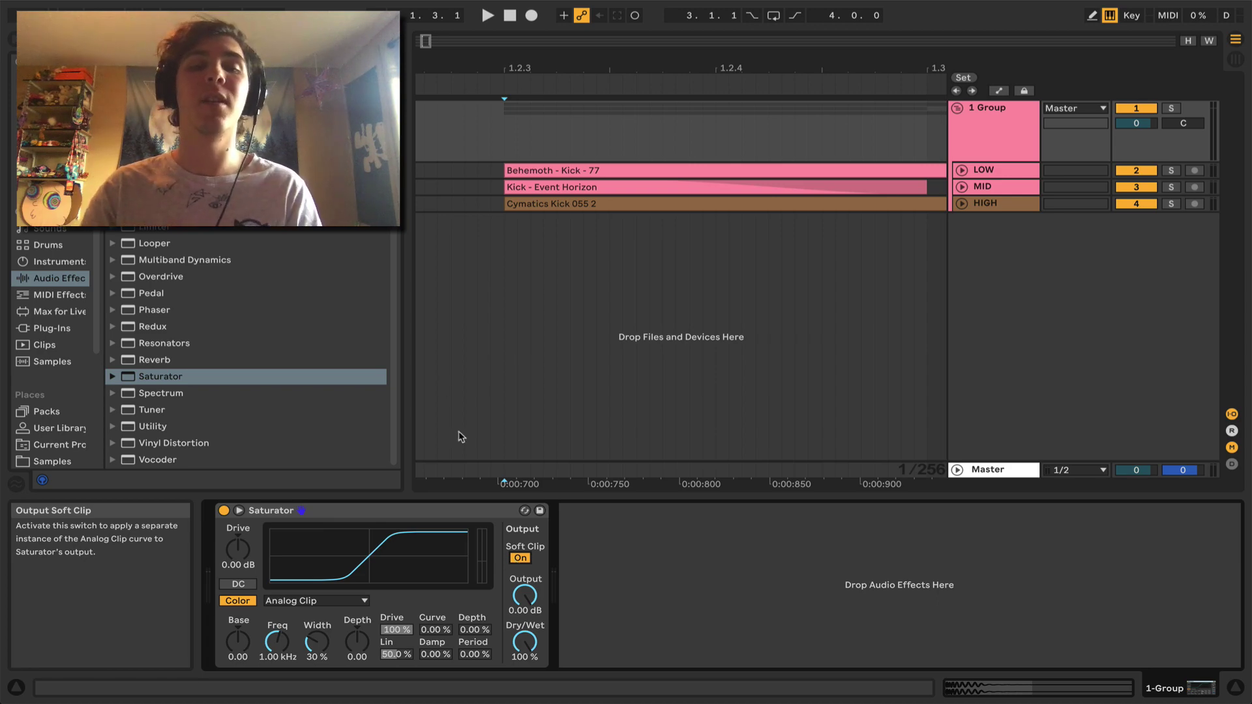
Play the kick group with the Saturator's Soft Clip off and the device bypassed, showing the mixer levels in Session View
left_click(521, 558)
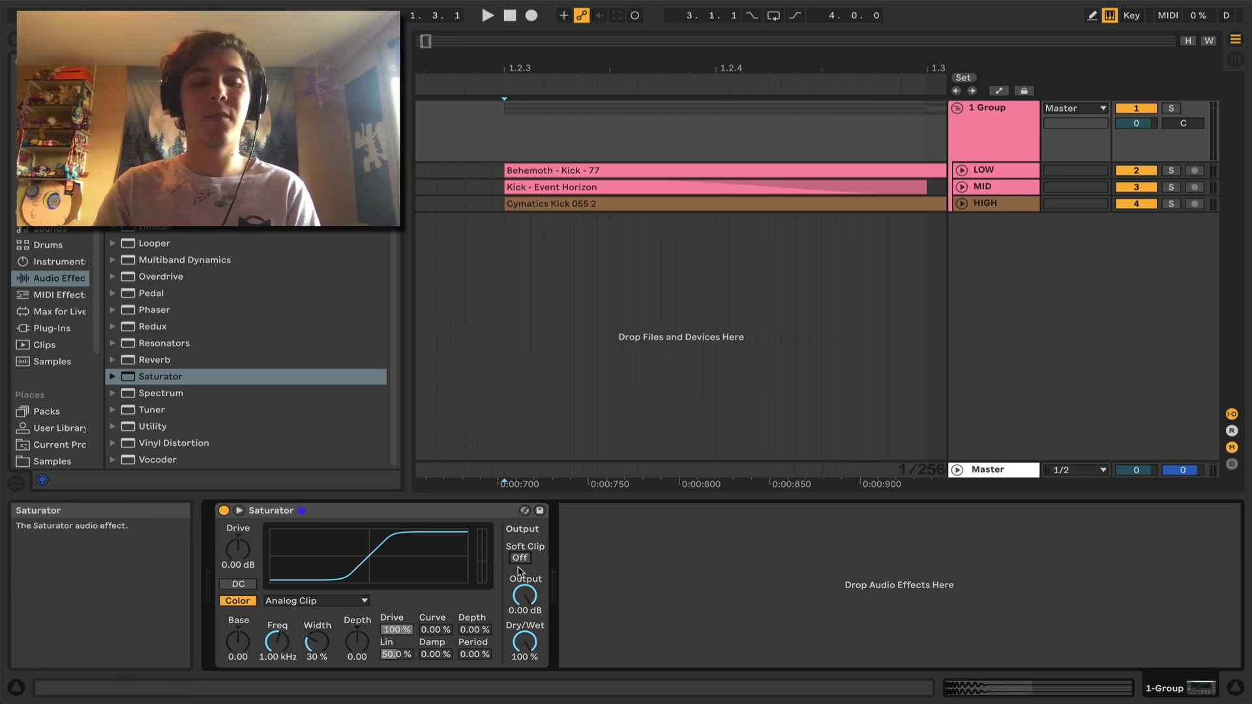
key("space")
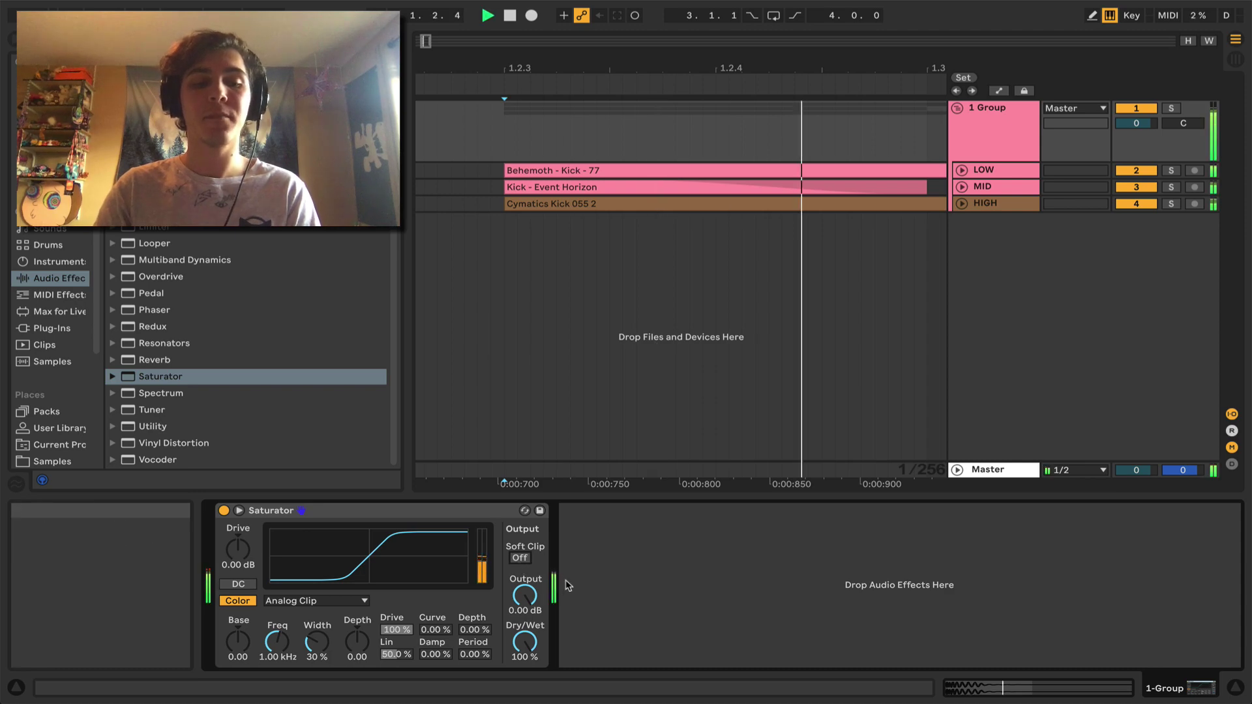
left_click(224, 511)
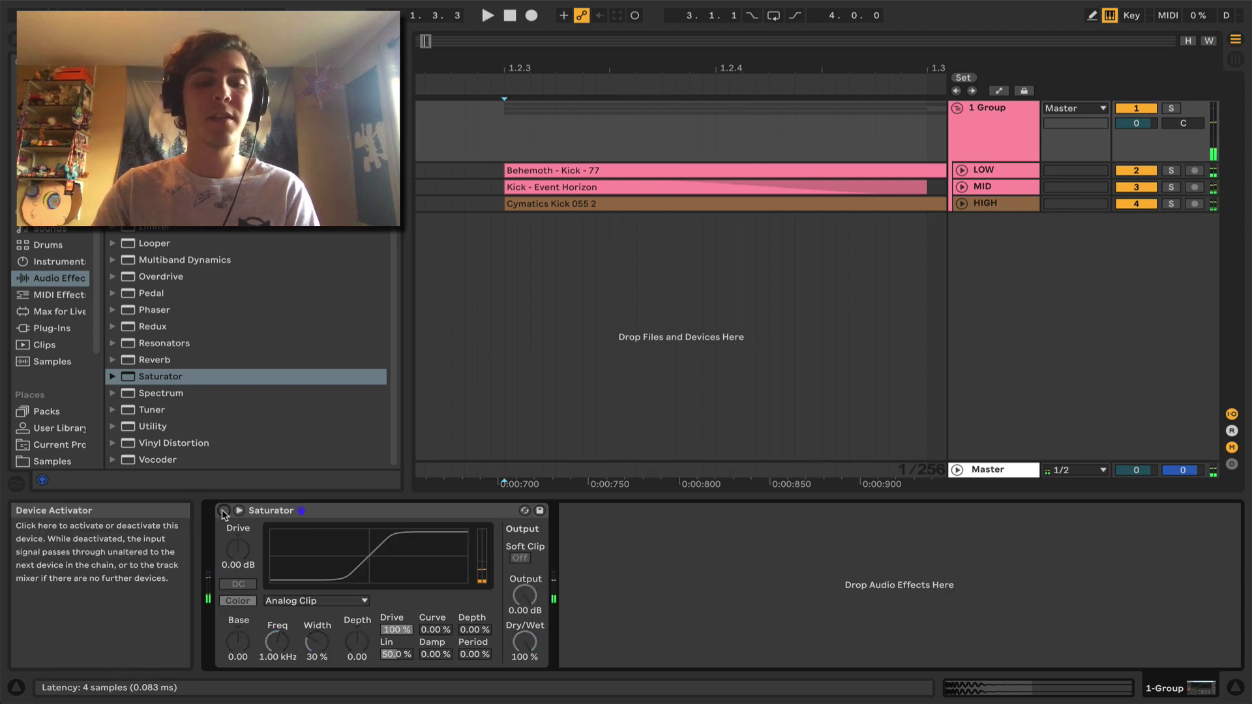
key("Tab")
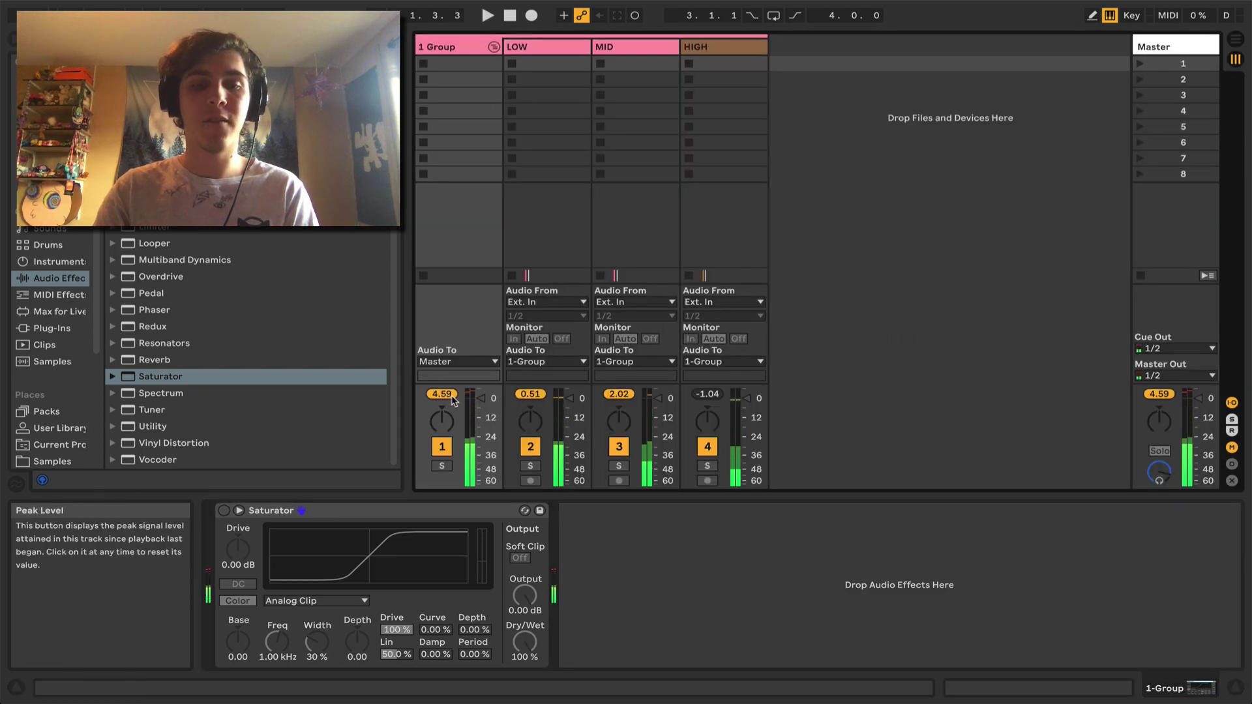
Reactivate the Saturator with Soft Clip on and compare the group's peak level with the device active and bypassed
left_click(225, 512)
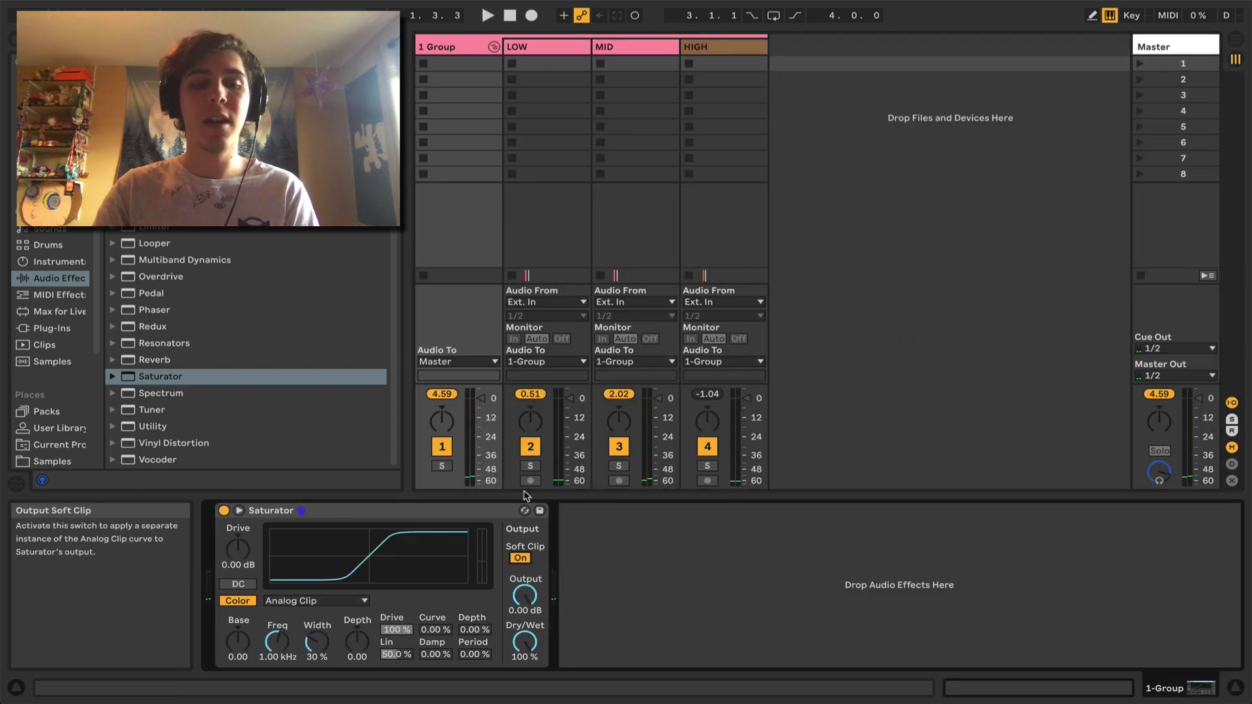
key("space")
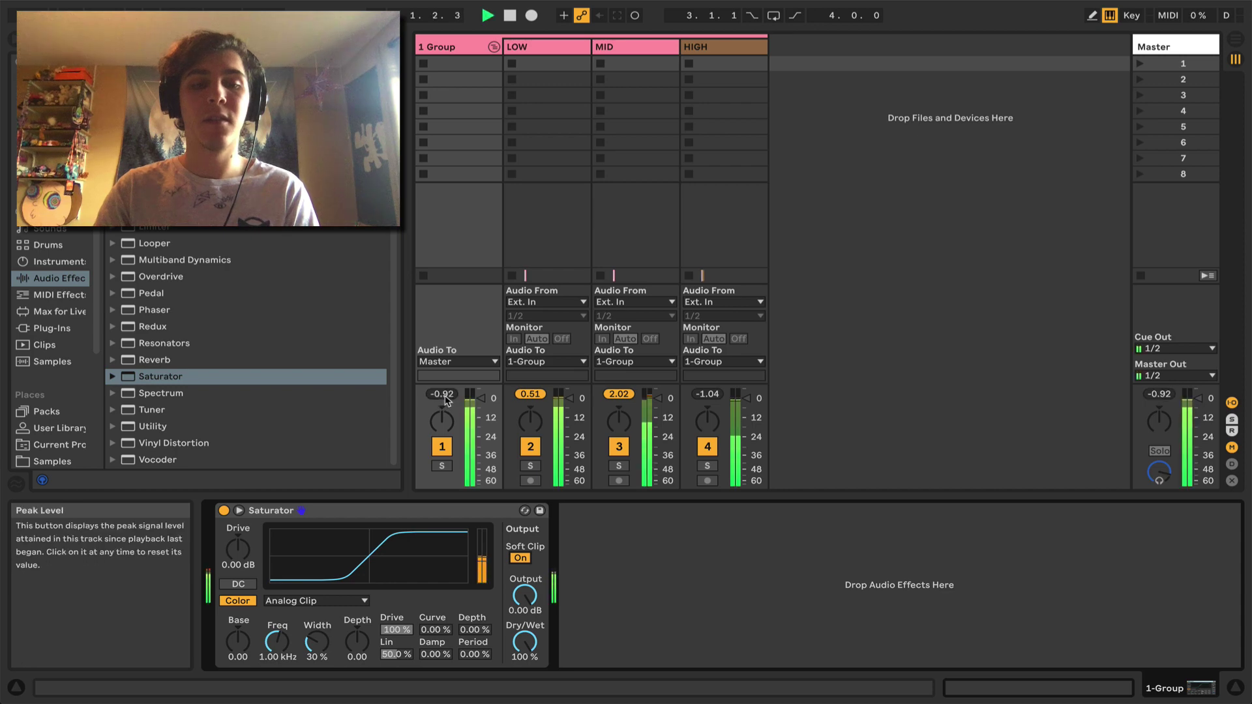
key("space")
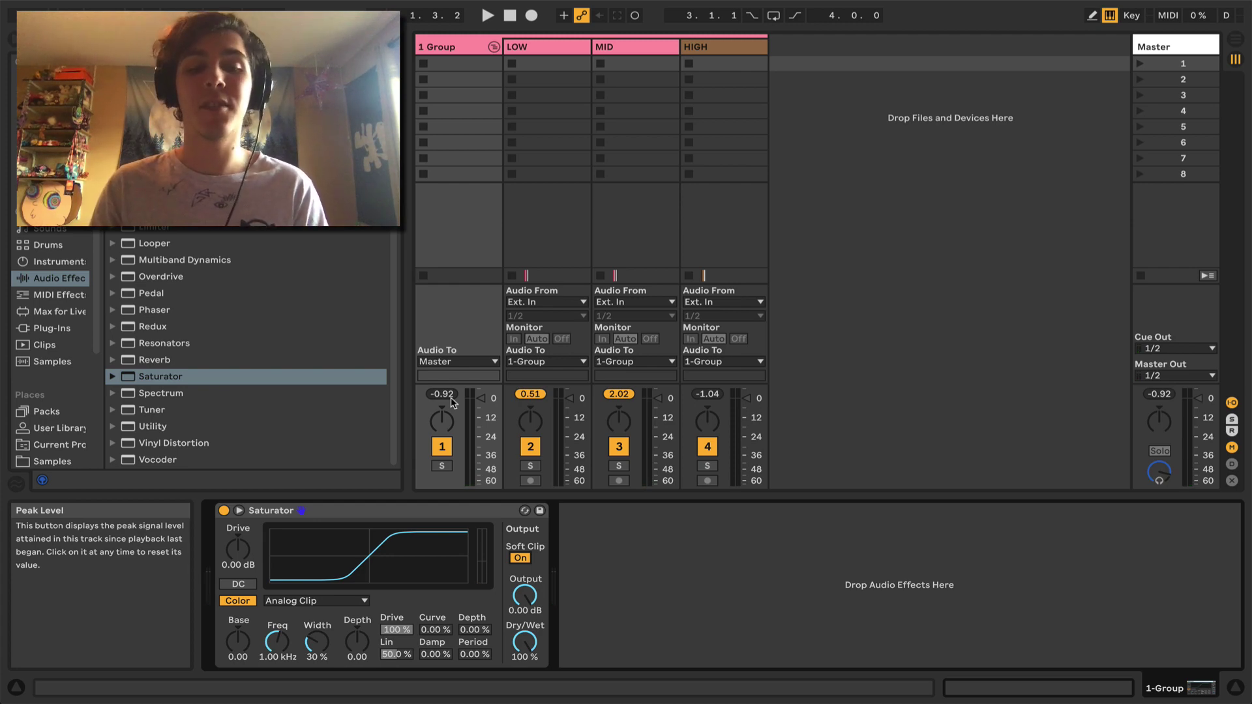
left_click(224, 511)
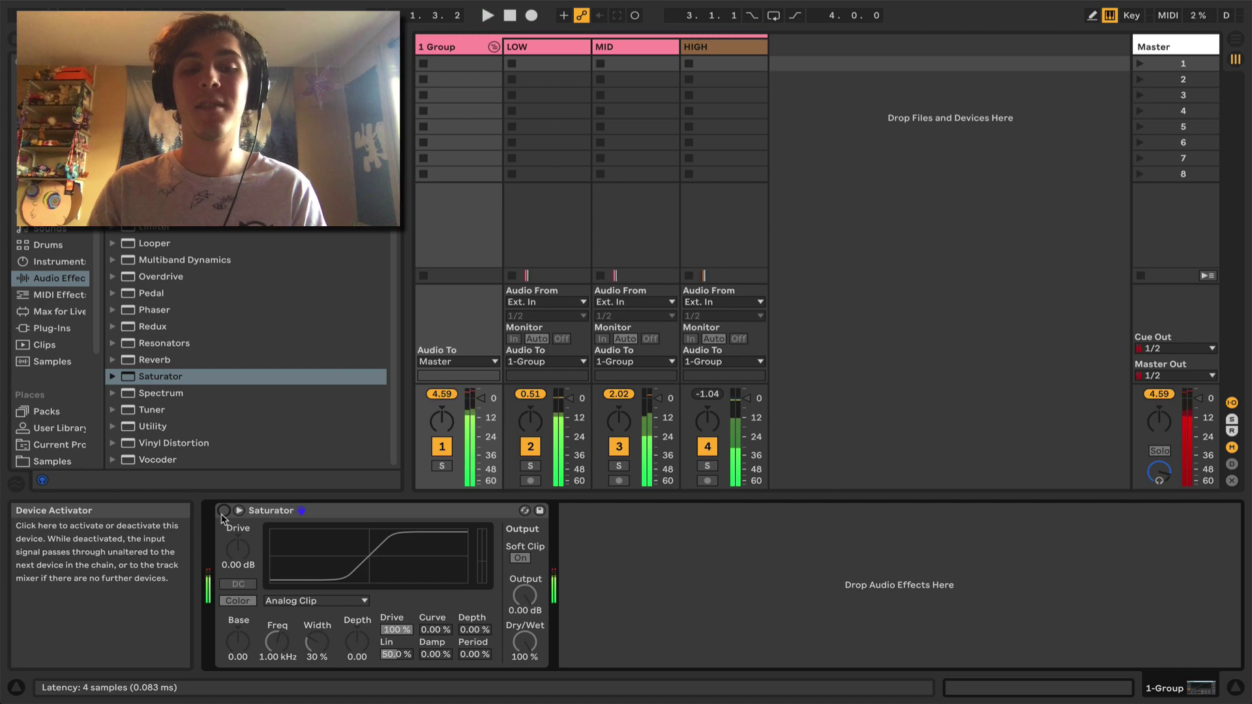
left_click(223, 510)
left_click(224, 511)
left_click(224, 510)
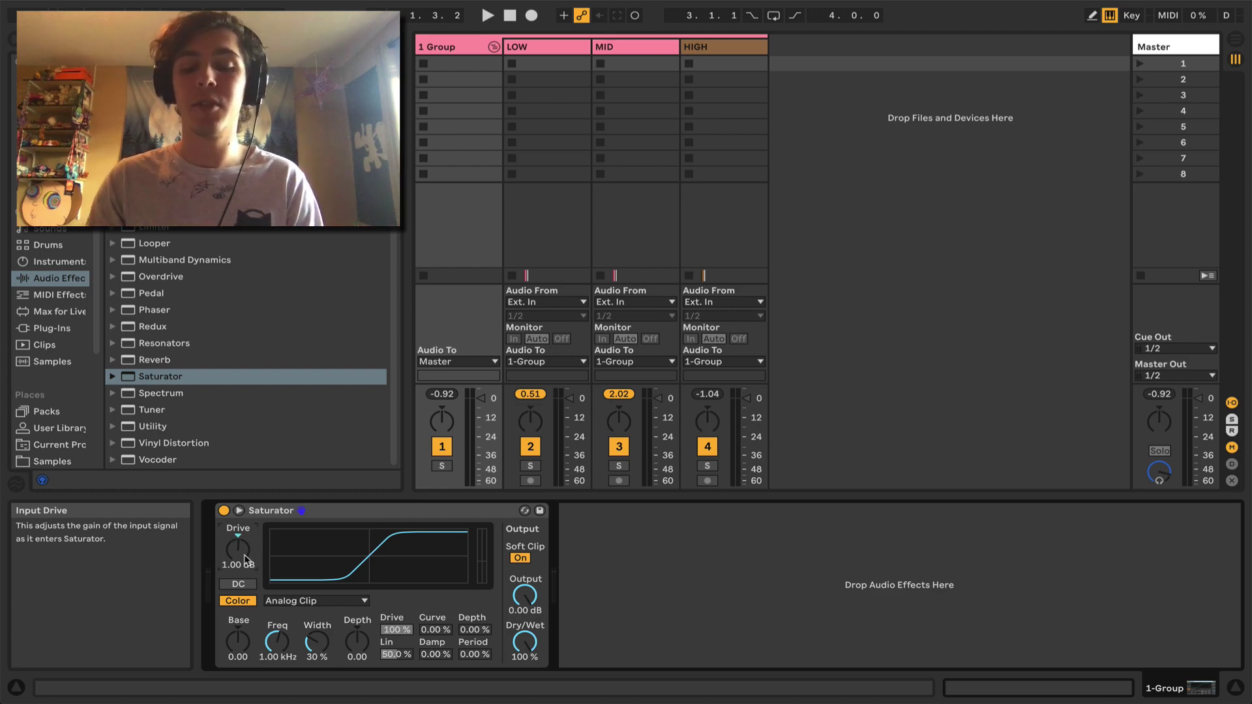
Try Saturator Drive at 3.00 dB and 7.43 dB during playback, and reset it to 0.00 dB
key("space")
left_click_drag(245, 559, 245, 559)
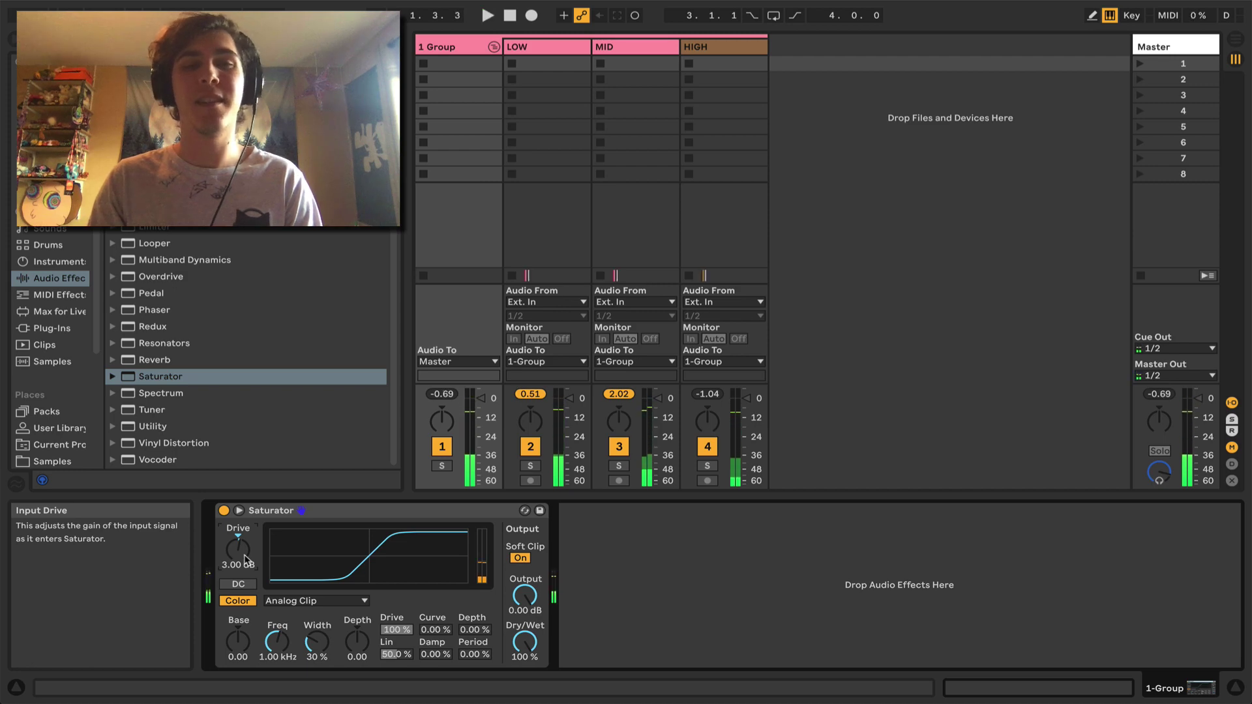
left_click_drag(246, 560, 245, 542)
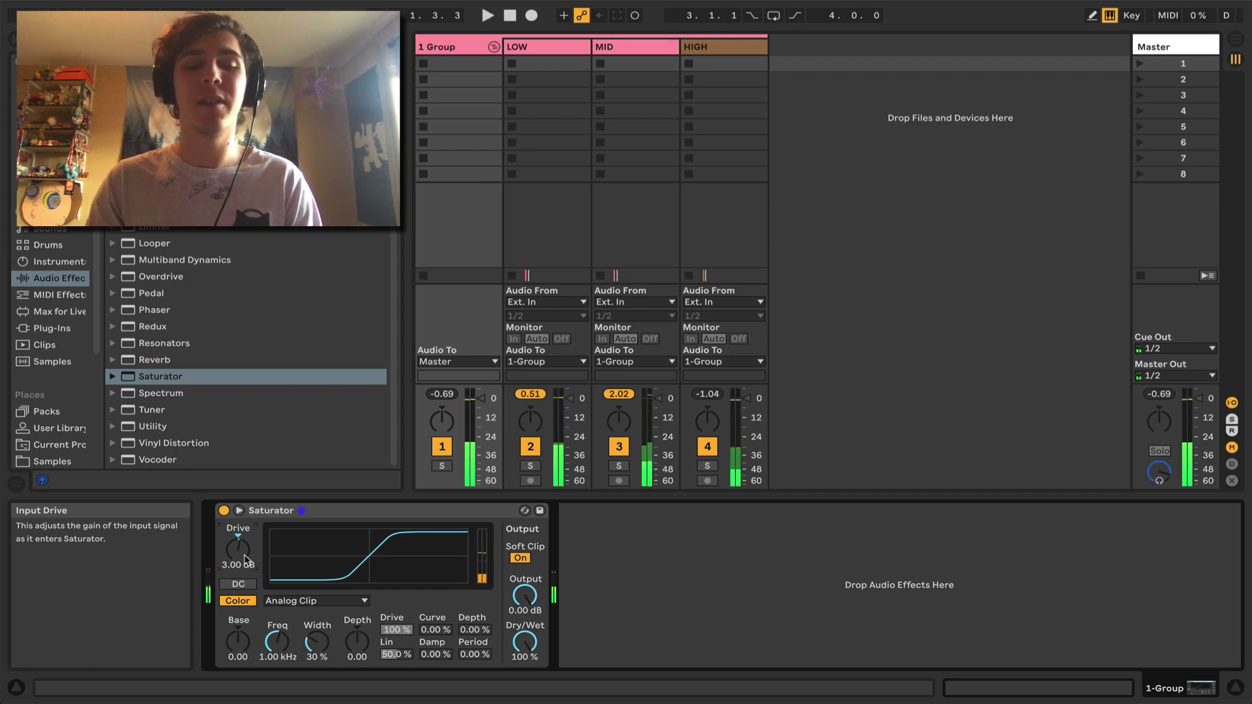
key("space")
key("space")
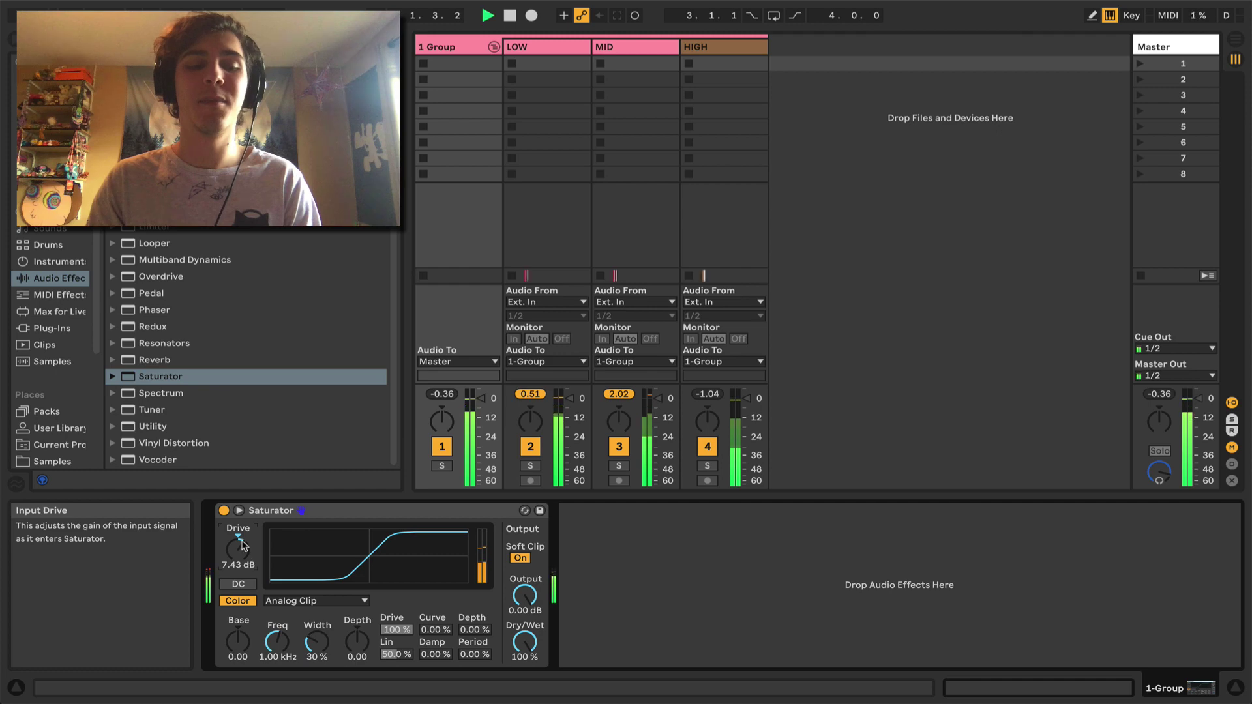
key("space")
left_click(236, 536)
key("space")
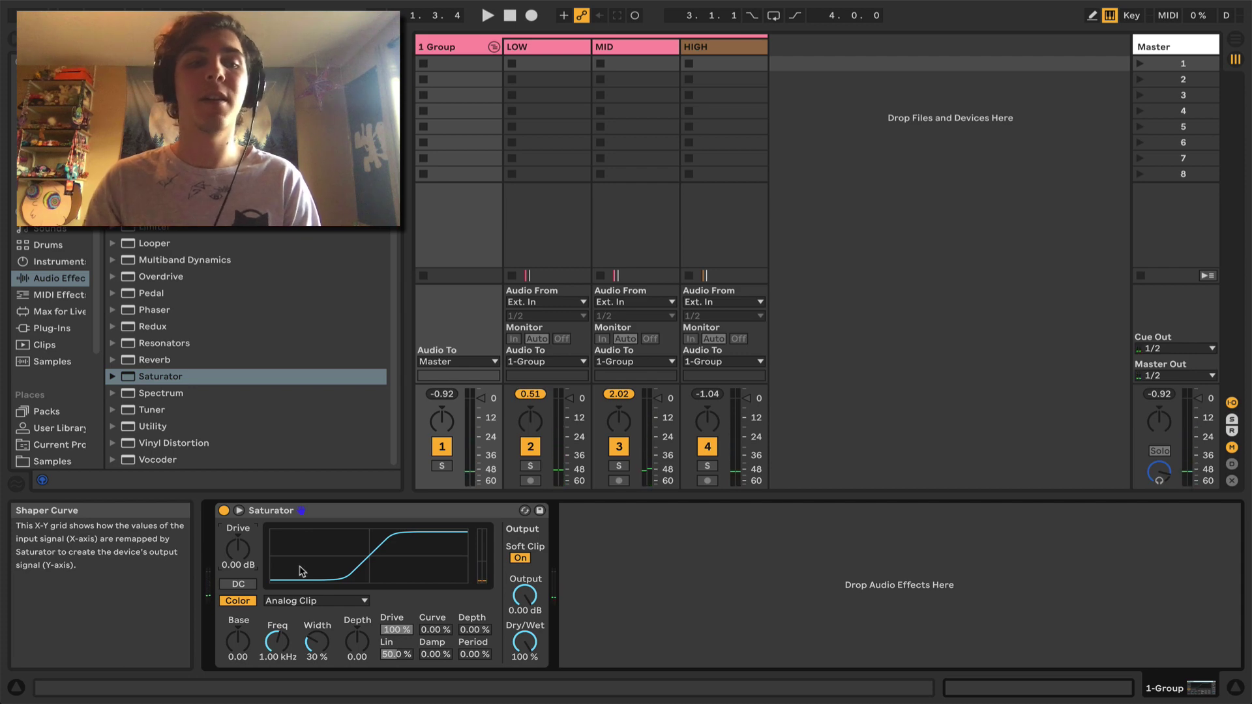
Insert a Drum Buss before the Saturator on the kick group and raise its Damp frequency to 20.0 kHz
scroll(206, 274, "up", 1)
scroll(206, 274, "up", 5)
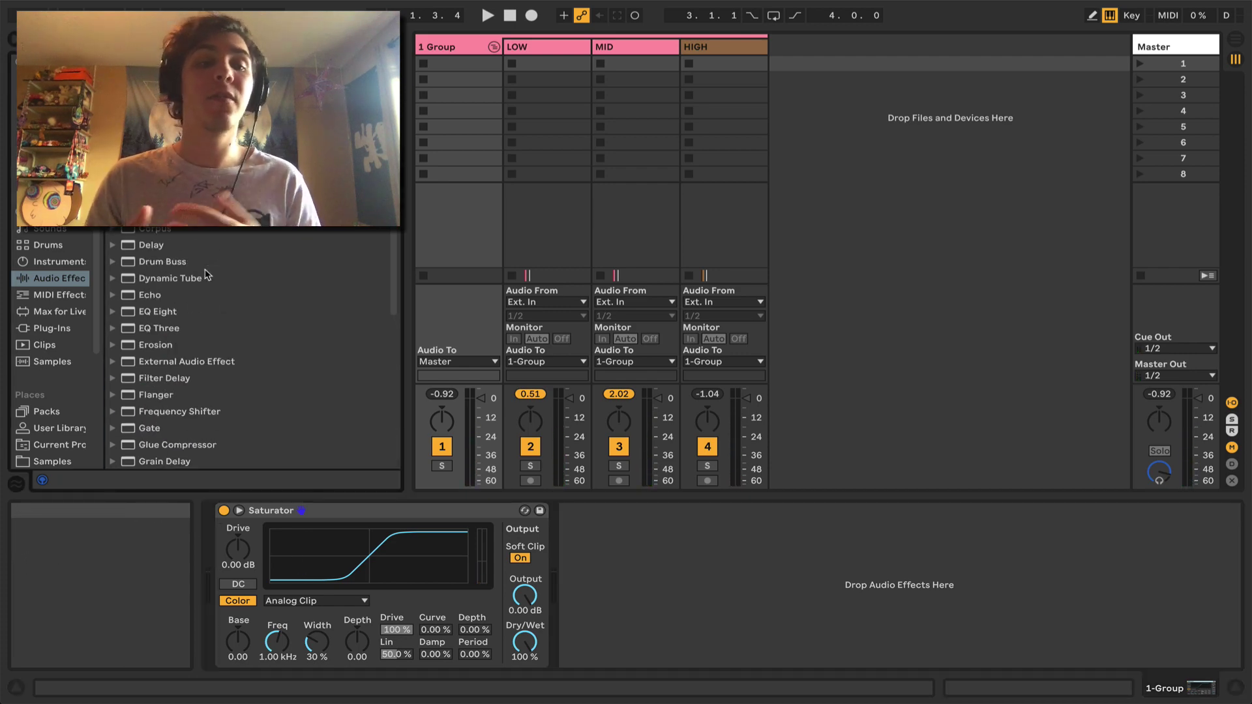
left_click_drag(196, 262, 242, 577)
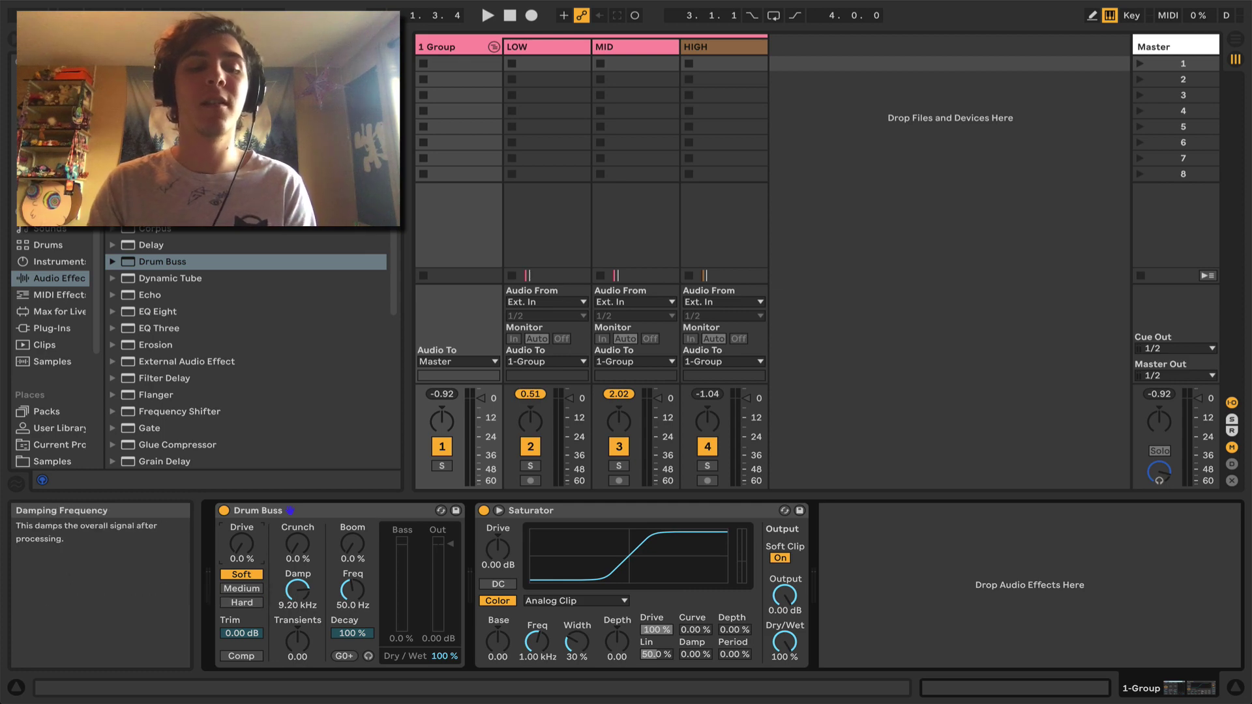
left_click_drag(294, 596, 294, 554)
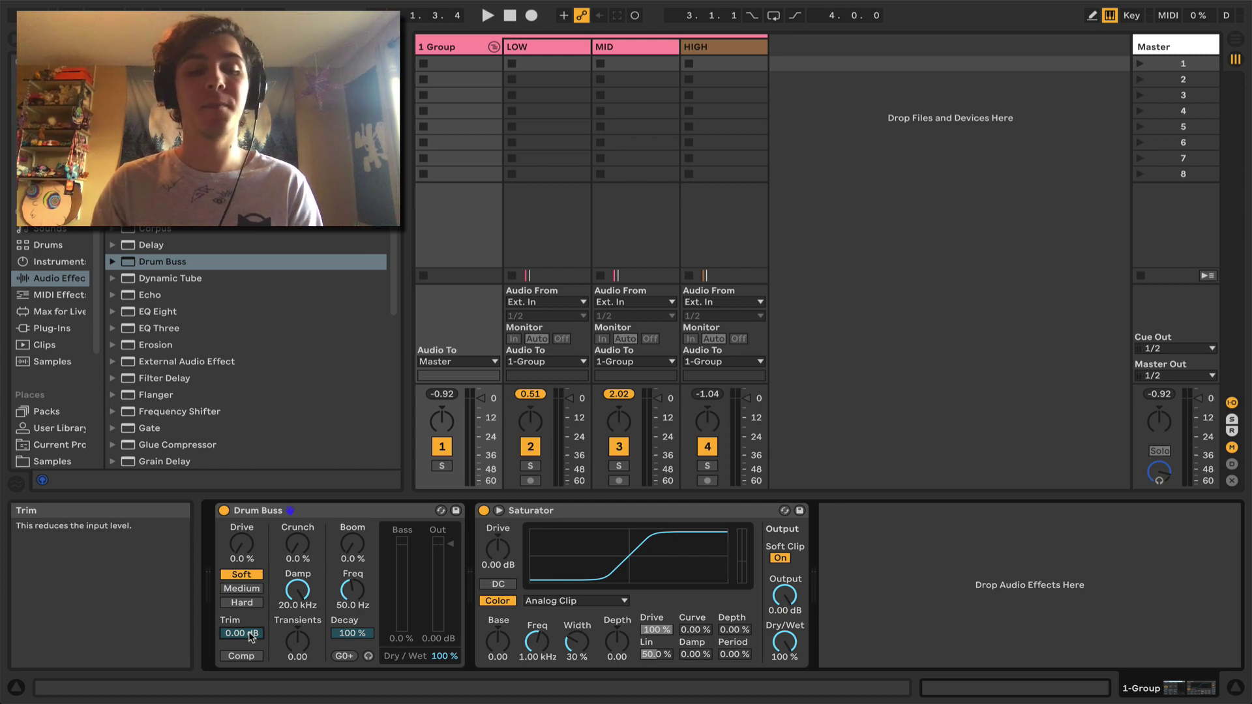
Set the Drum Buss Trim to -1.25 dB and Transients to -0.76 while auditioning the kick
key("space")
left_click_drag(251, 636, 249, 636)
key("space")
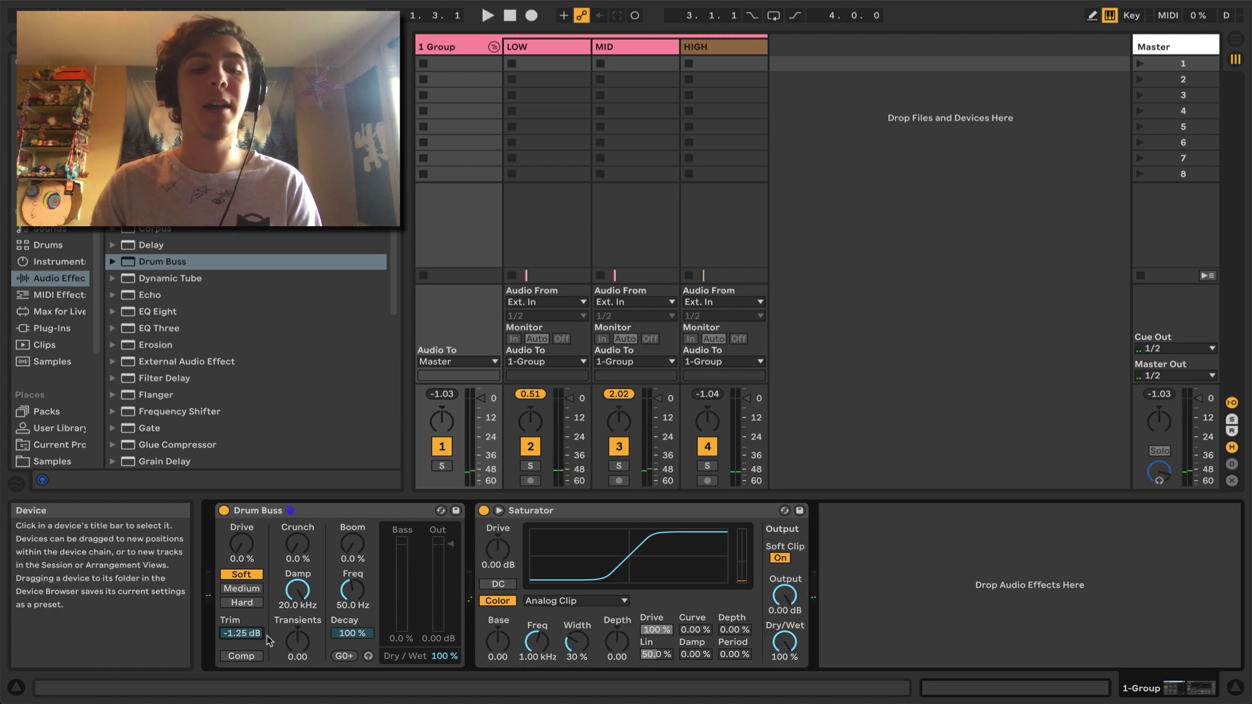
key("space")
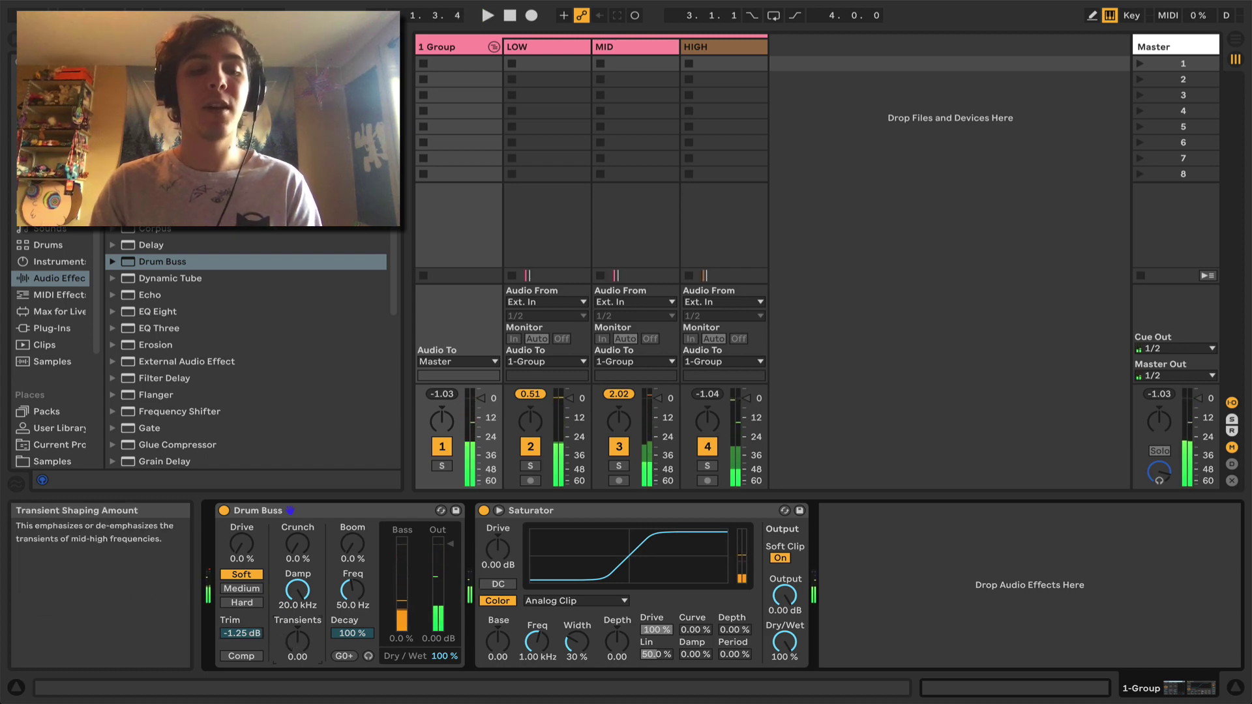
mouse_move(297, 641)
left_mouse_down()
mouse_move(298, 626)
mouse_move(297, 658)
mouse_move(295, 647)
left_mouse_up()
key("space")
key("space")
key("space")
key("space")
key("space")
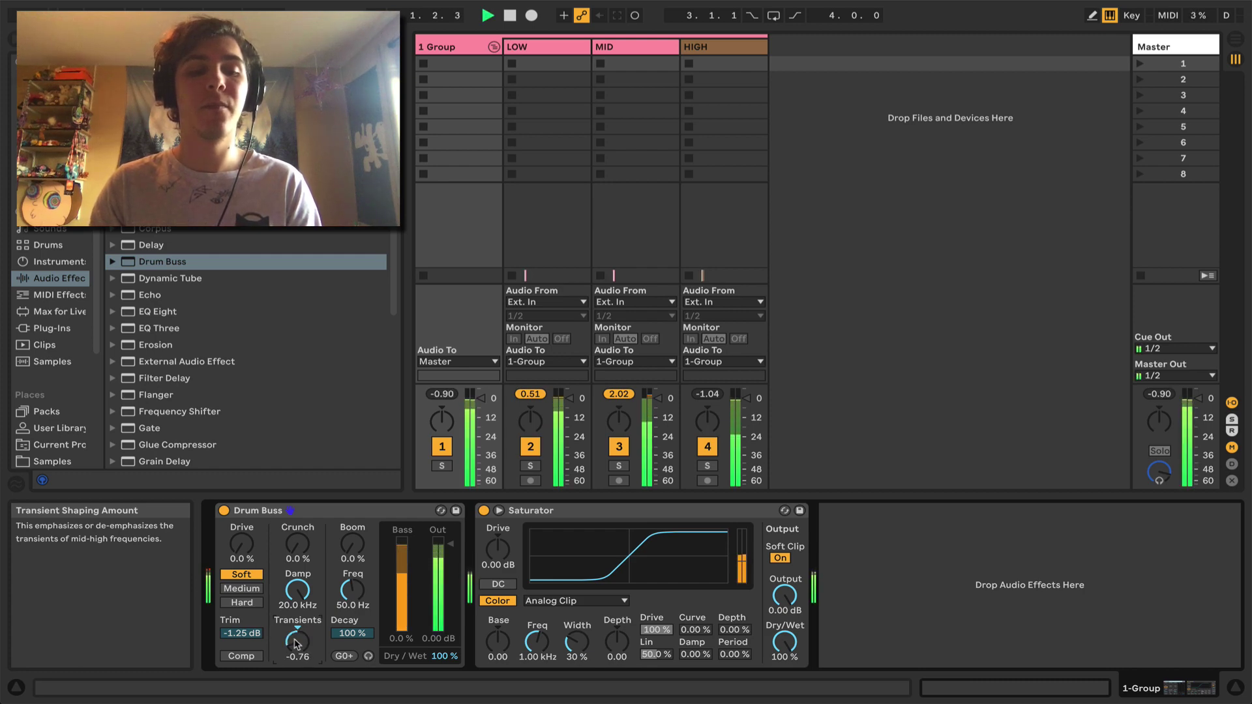
Compare the kick with the Drum Buss bypassed and active during playback
left_click(225, 511)
key("space")
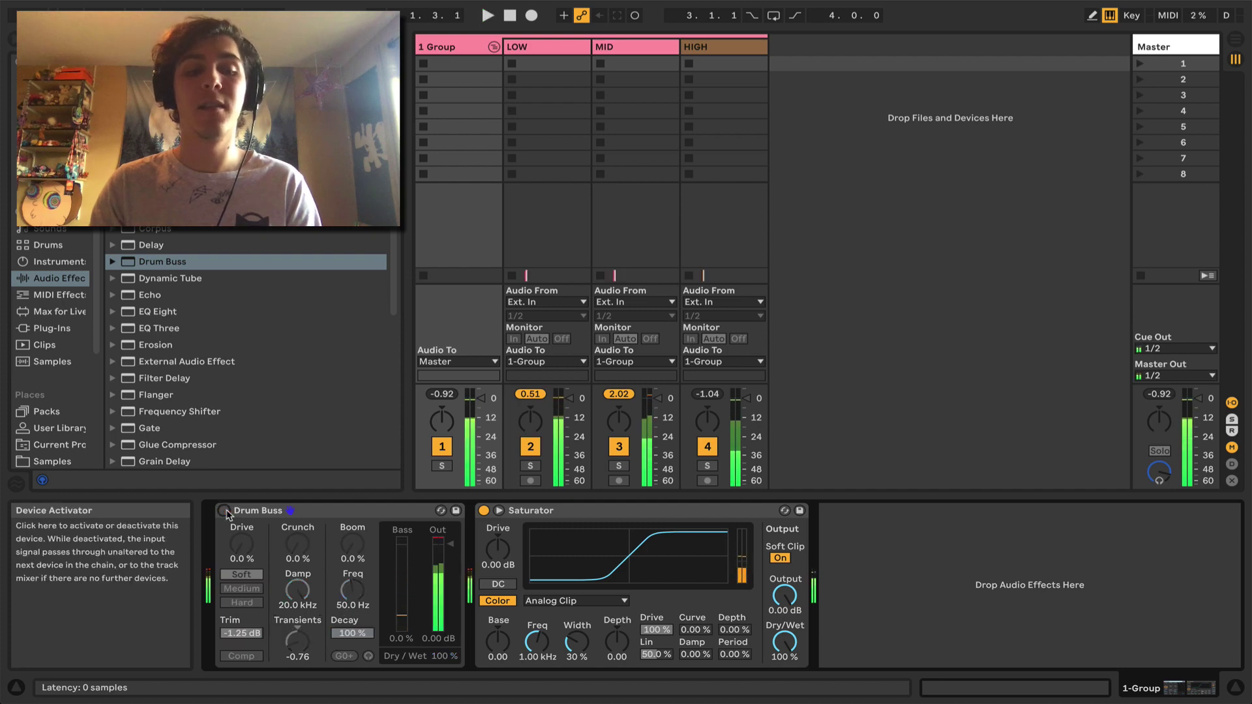
key("space")
left_click(224, 510)
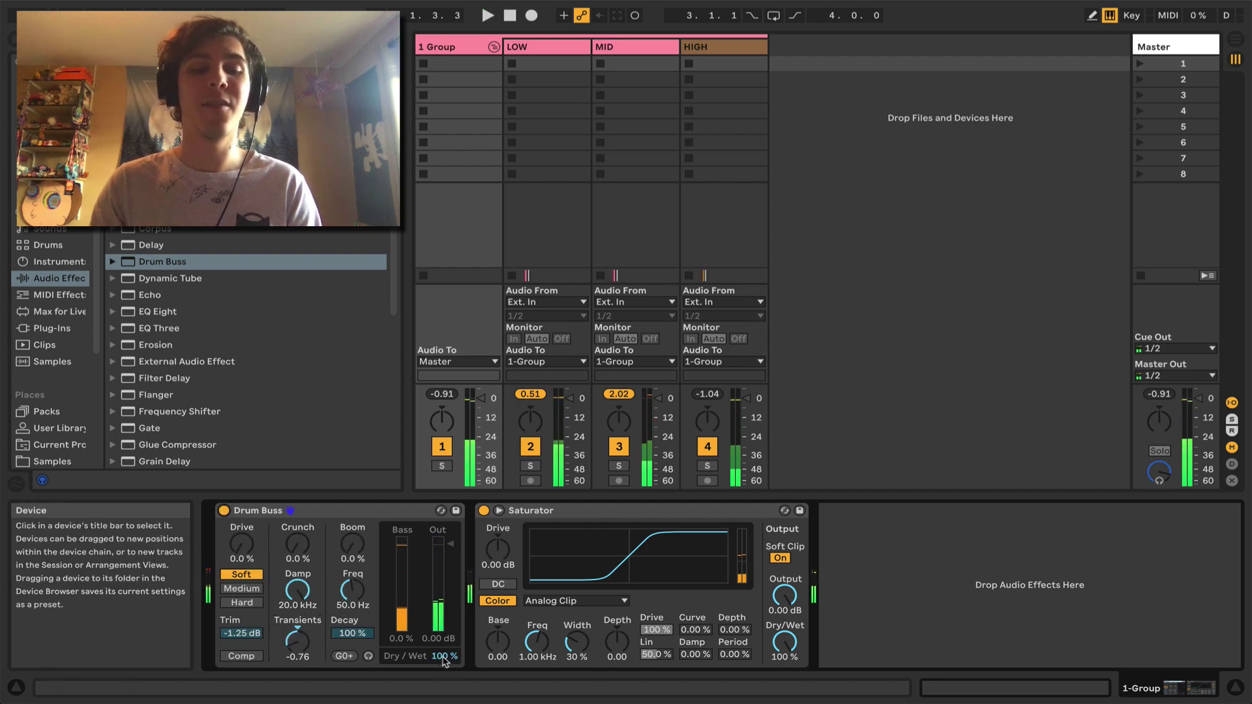
key("space")
Set the Drum Buss Trim to -2.50 dB and its Dry/Wet to 59%, comparing against the bypassed sound
left_click_drag(251, 630, 252, 635)
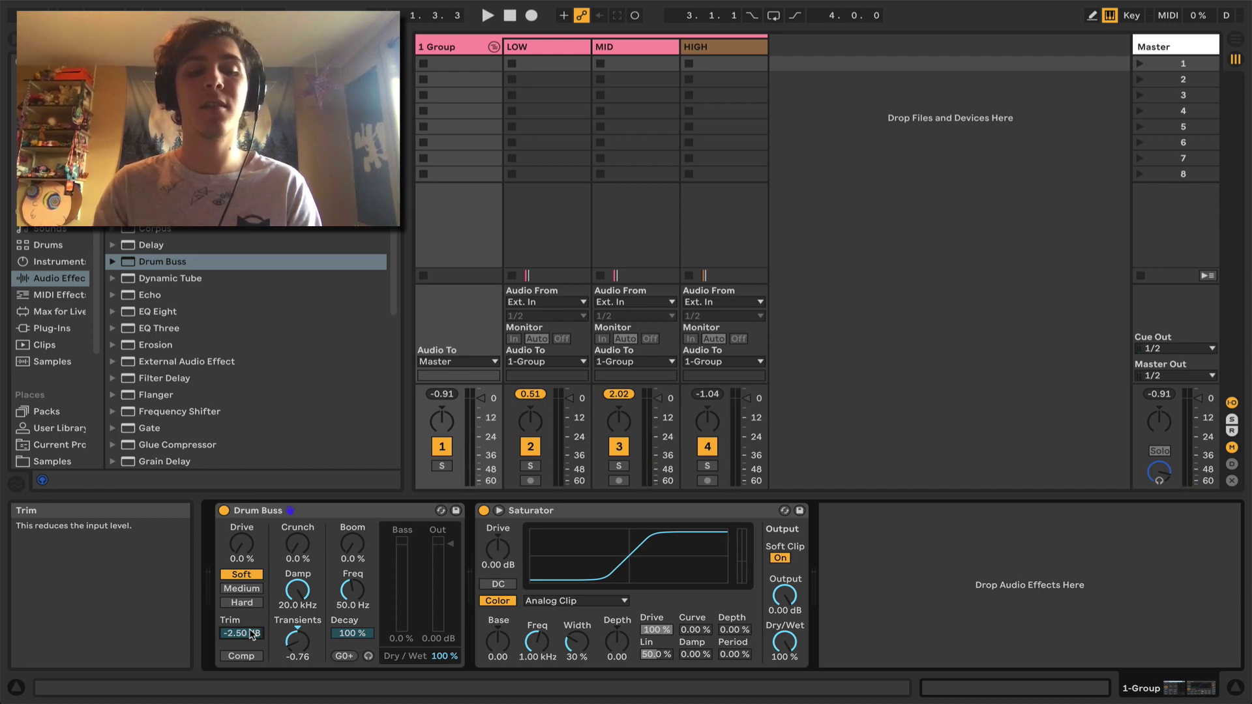
key("space")
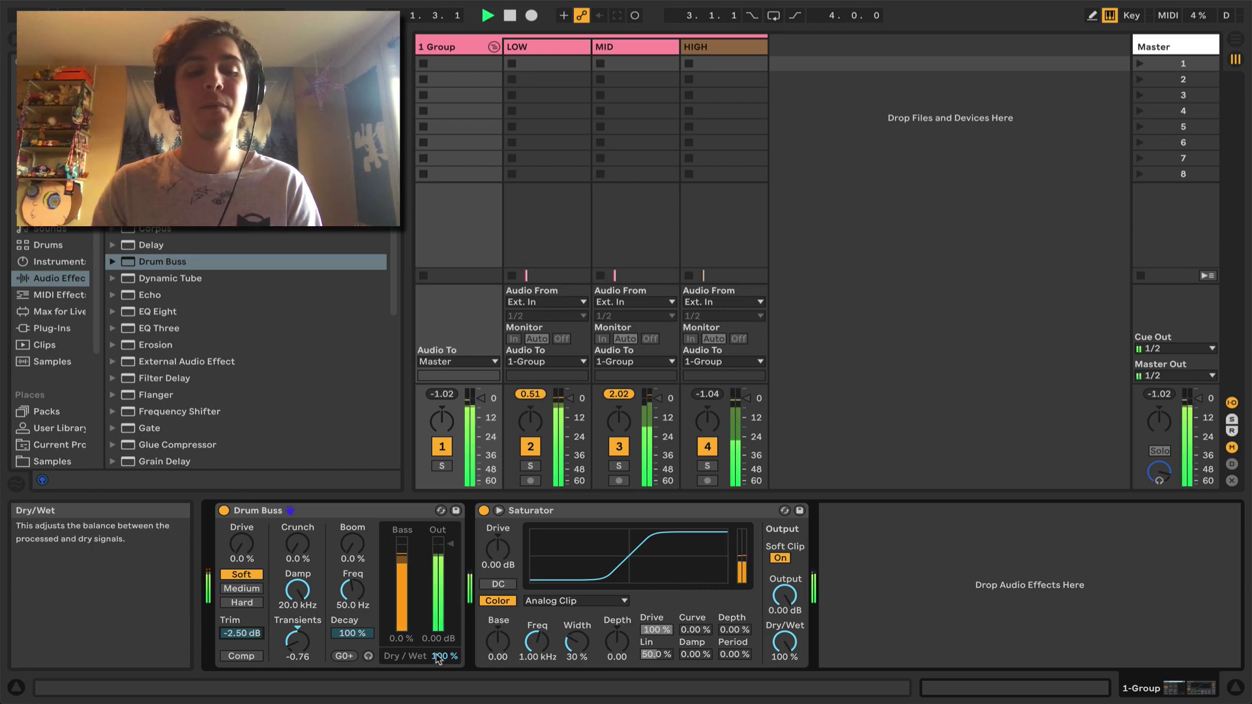
left_click_drag(437, 659, 439, 659)
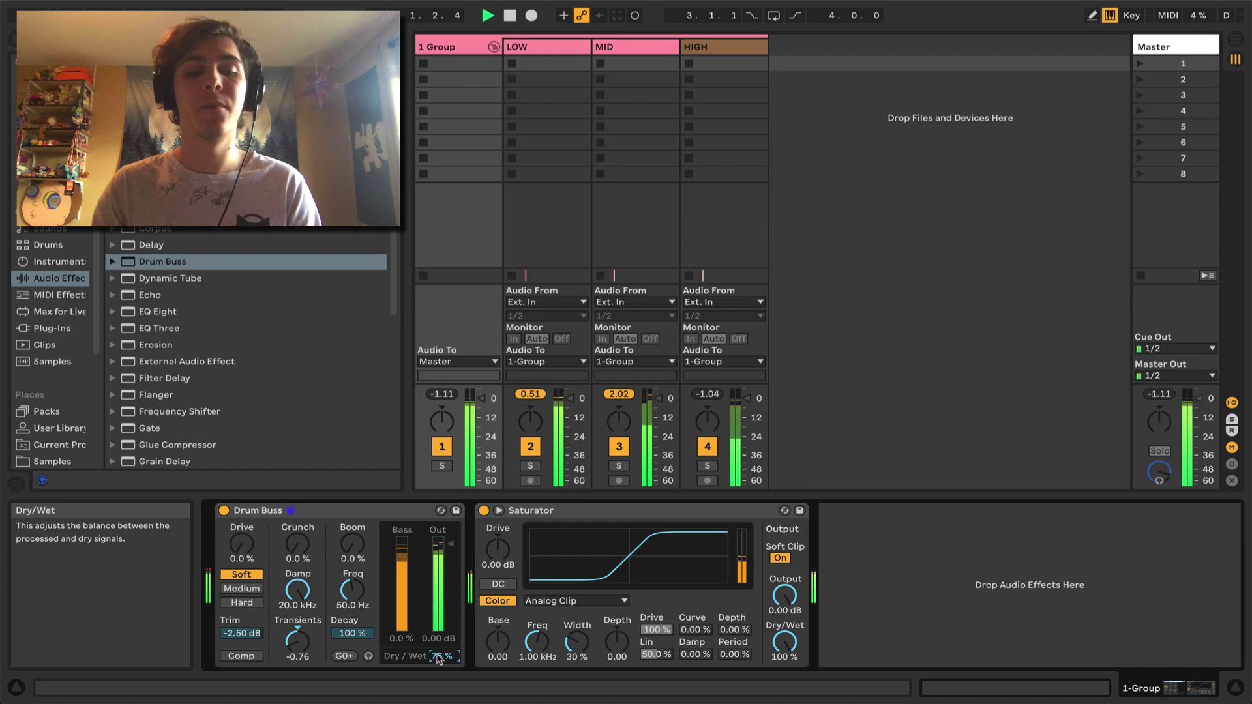
left_click(224, 510)
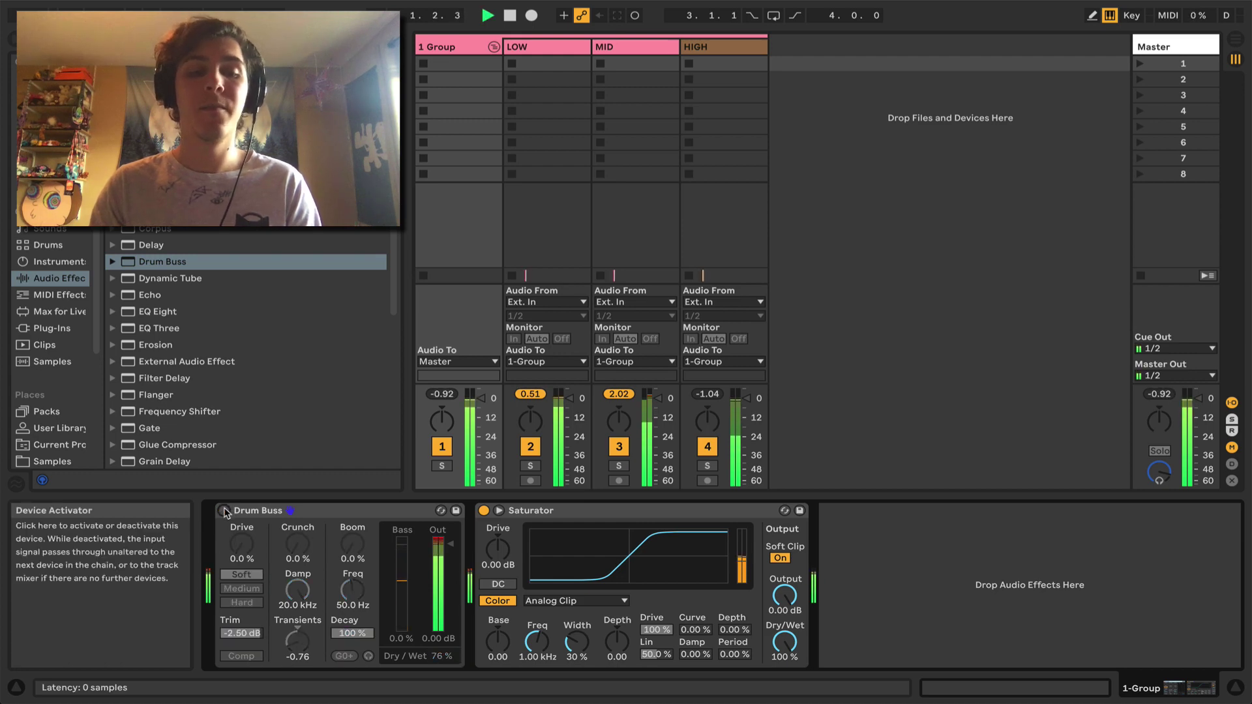
left_click(224, 510)
left_click_drag(438, 656, 439, 660)
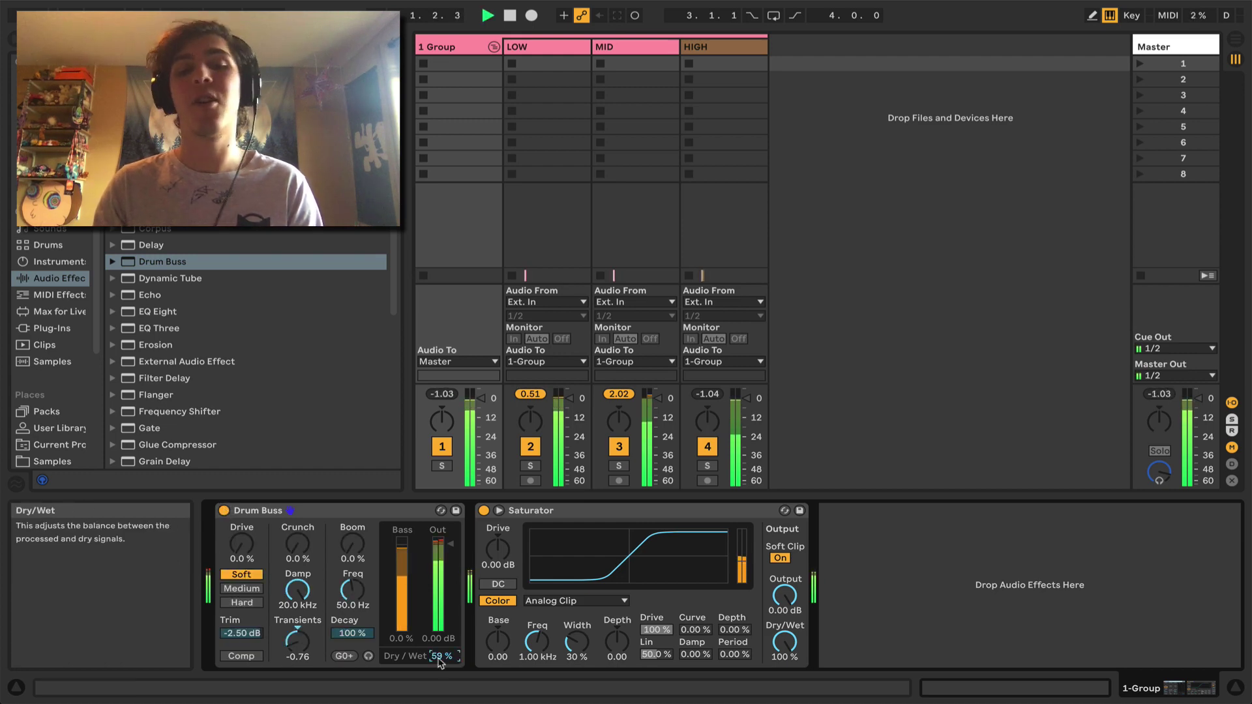
key("space")
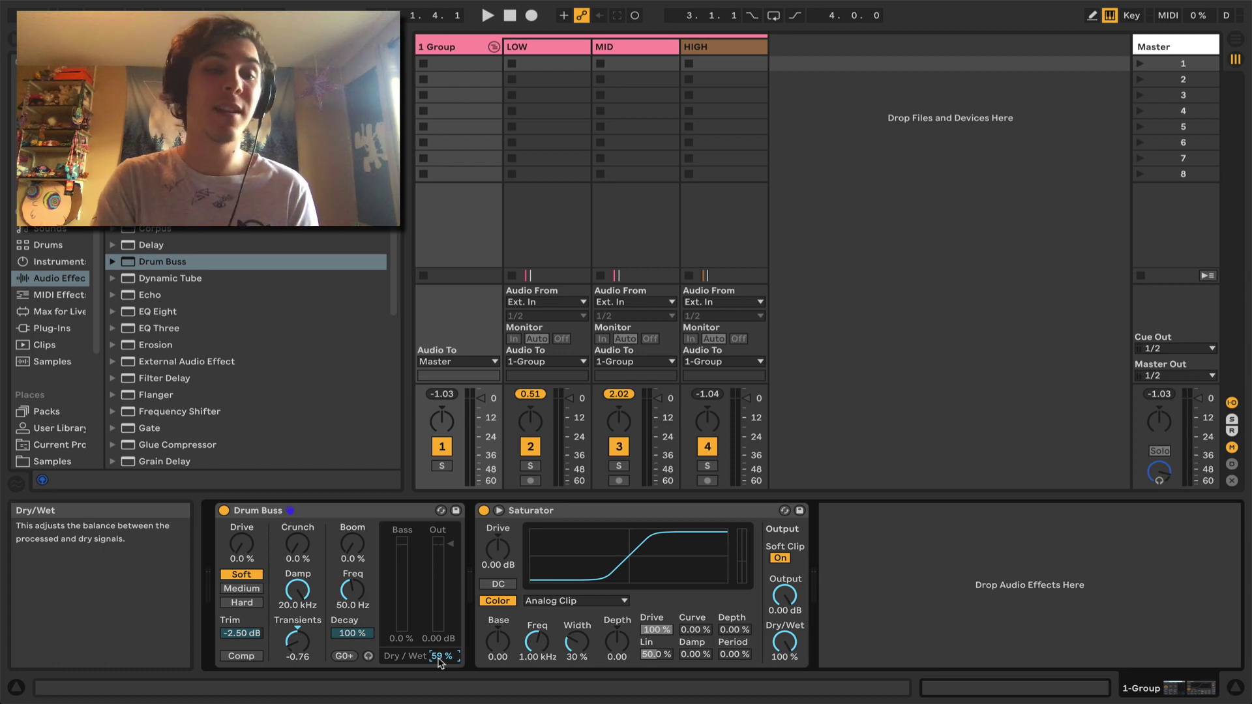
Open the Plug-Ins category in the browser
scroll(270, 319, "down", 6)
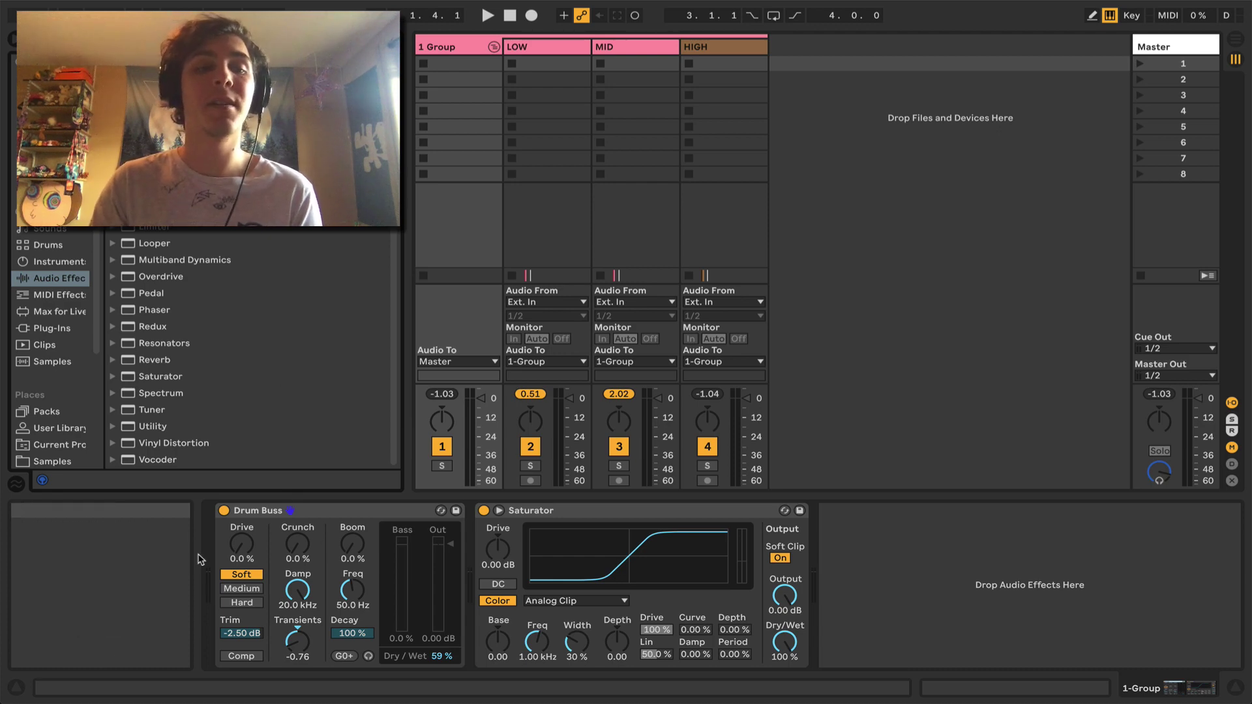
left_click(53, 328)
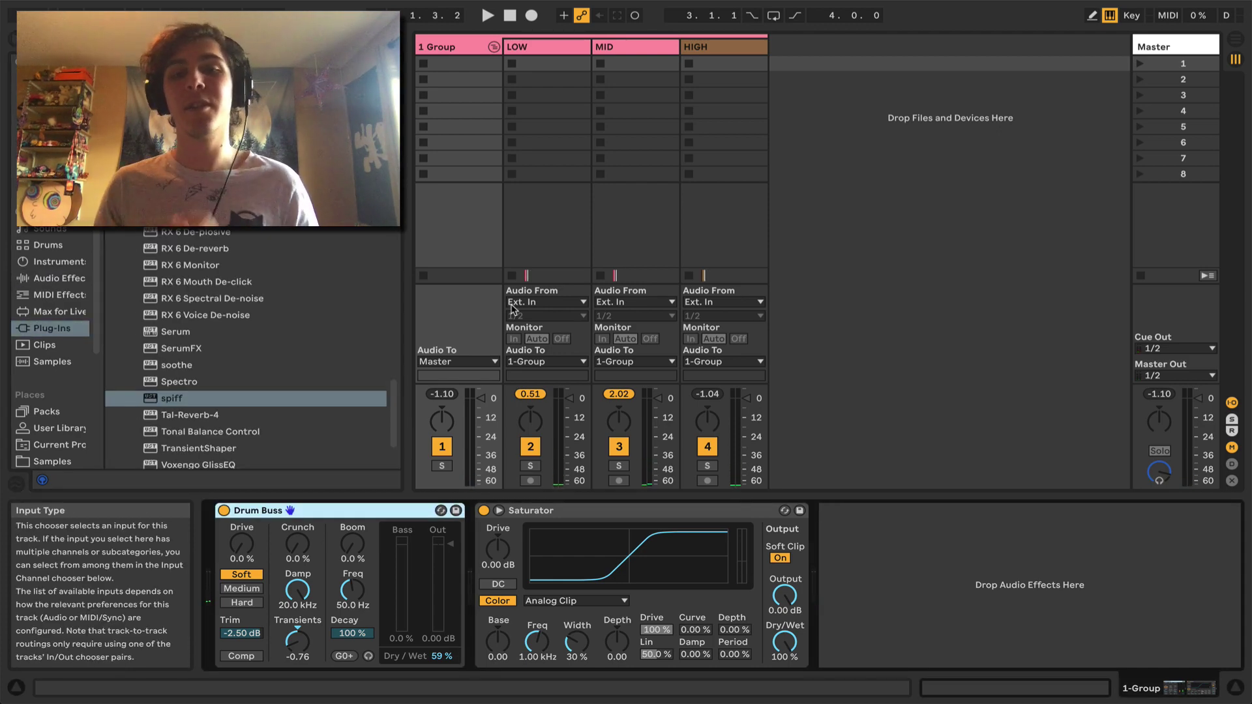